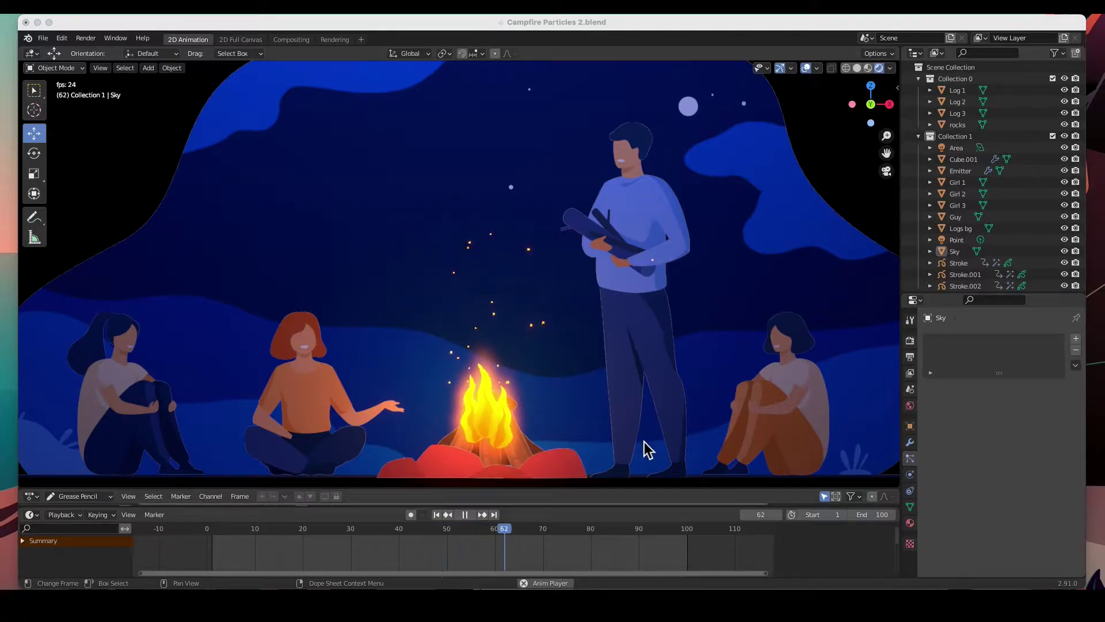
Stop the playback and open the recent file Campfire Particles.blend without saving the current file
{"action": "left_click", "coordinate": [465, 514]}
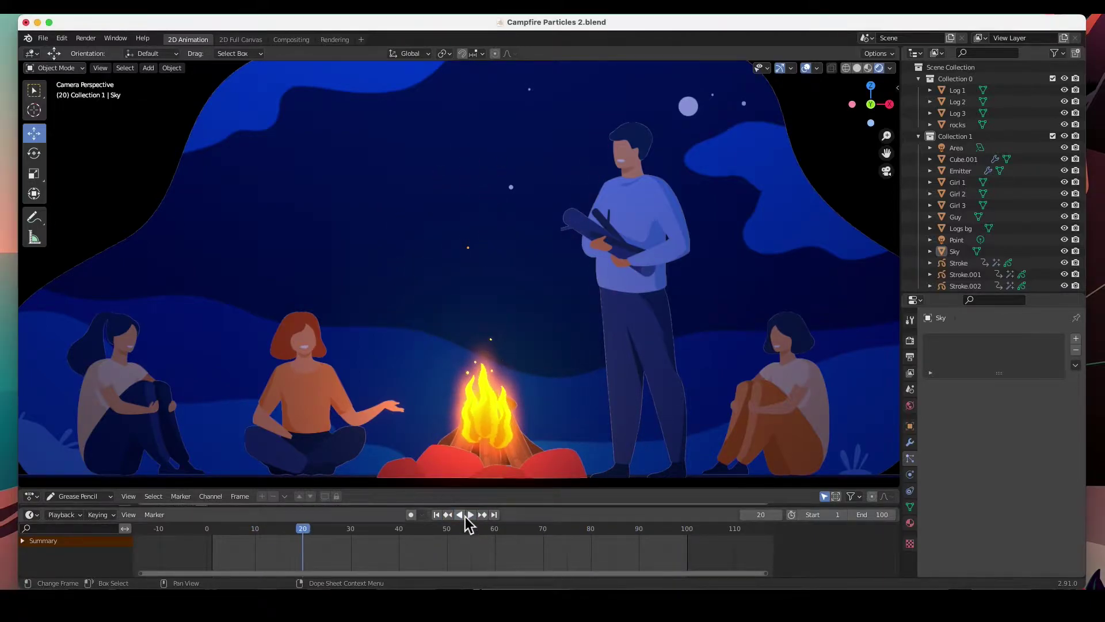
{"action": "left_click", "coordinate": [43, 38]}
{"action": "mouse_move", "coordinate": [60, 71]}
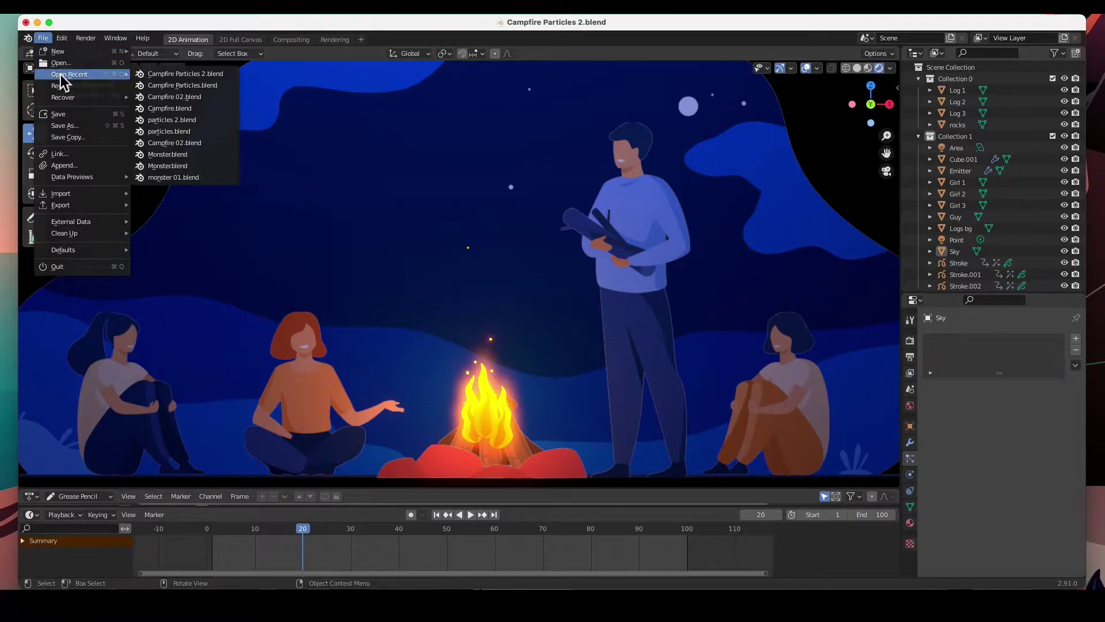
{"action": "left_click", "coordinate": [158, 84]}
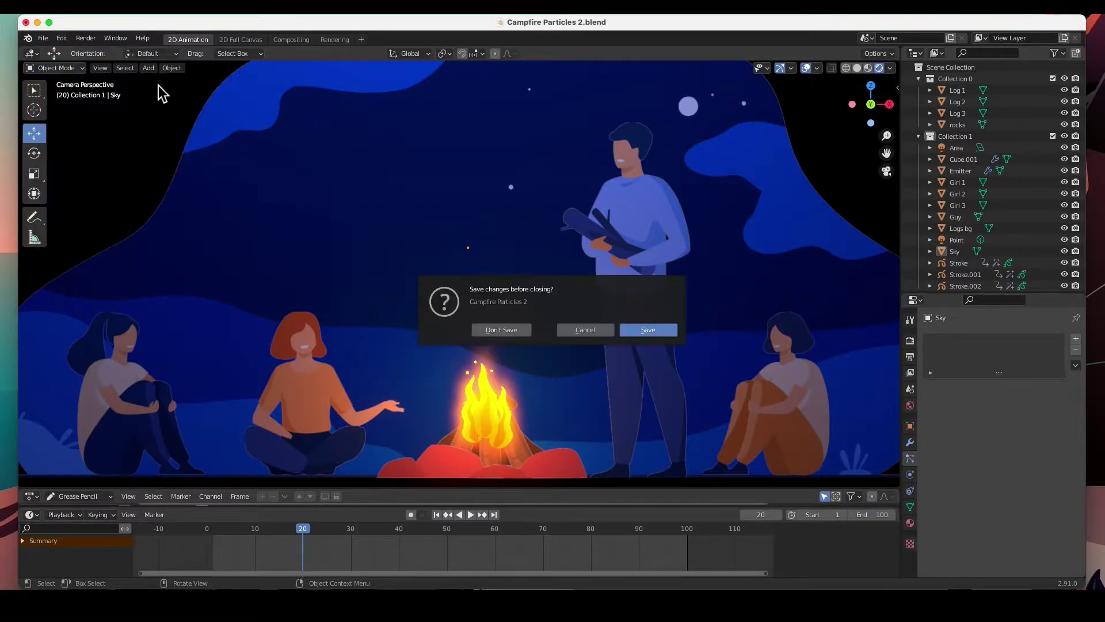
{"action": "left_click", "coordinate": [510, 331]}
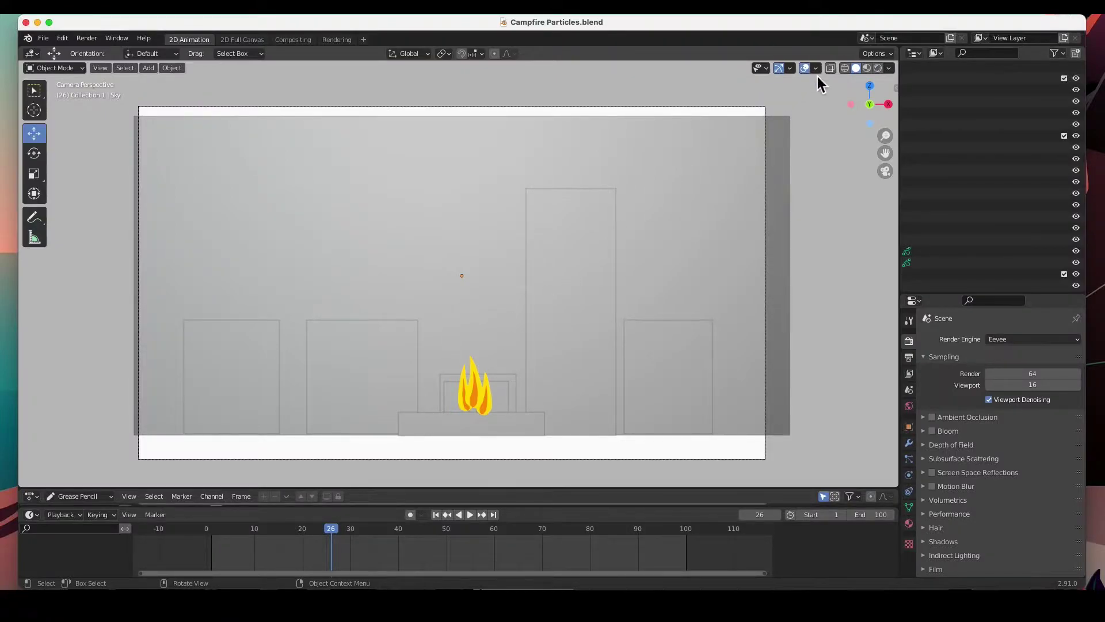
Display the campfire scene in rendered viewport shading, framed closely around the characters
{"action": "left_click", "coordinate": [879, 71]}
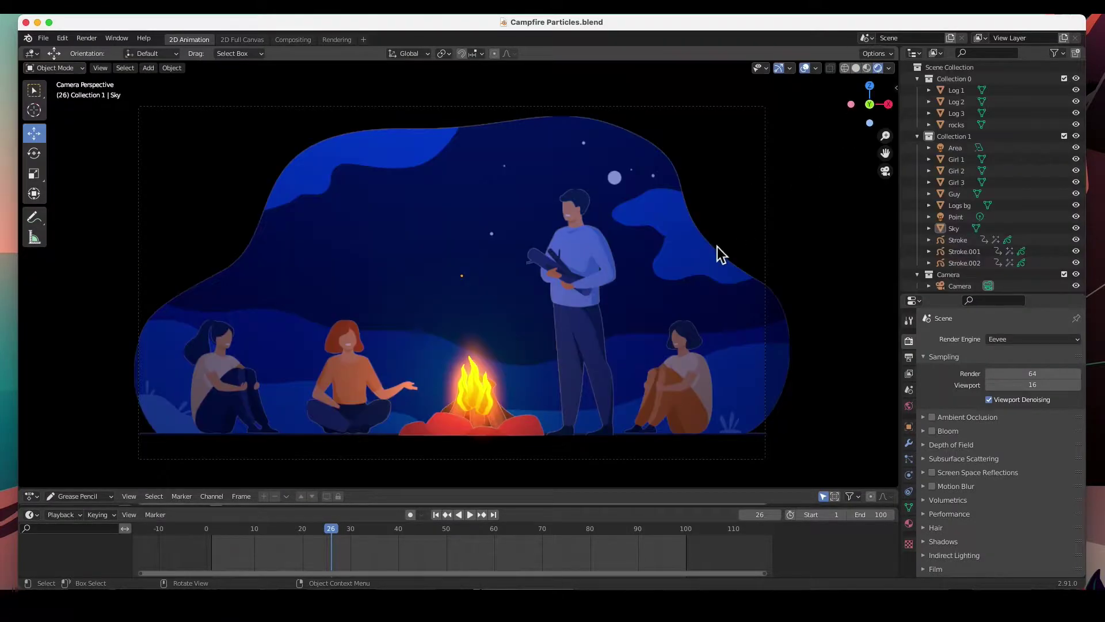
{"action": "scroll", "coordinate": [529, 282], "scroll_direction": "up", "scroll_amount": 2}
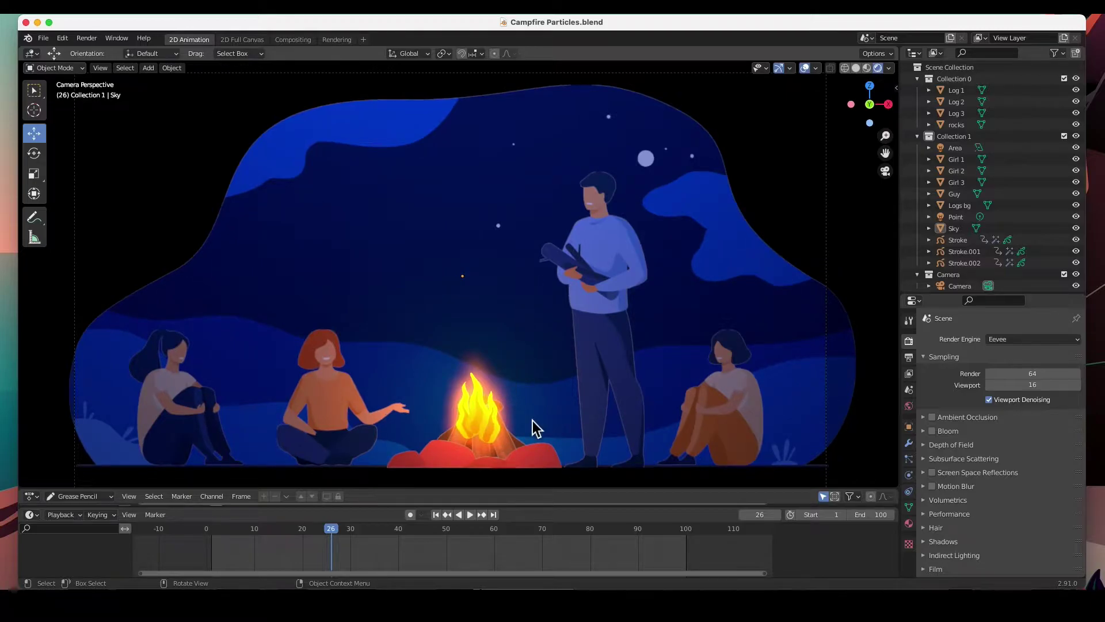
{"action": "scroll", "coordinate": [527, 412], "scroll_direction": "down", "scroll_amount": 1}
{"action": "scroll", "coordinate": [527, 412], "scroll_direction": "up", "scroll_amount": 1}
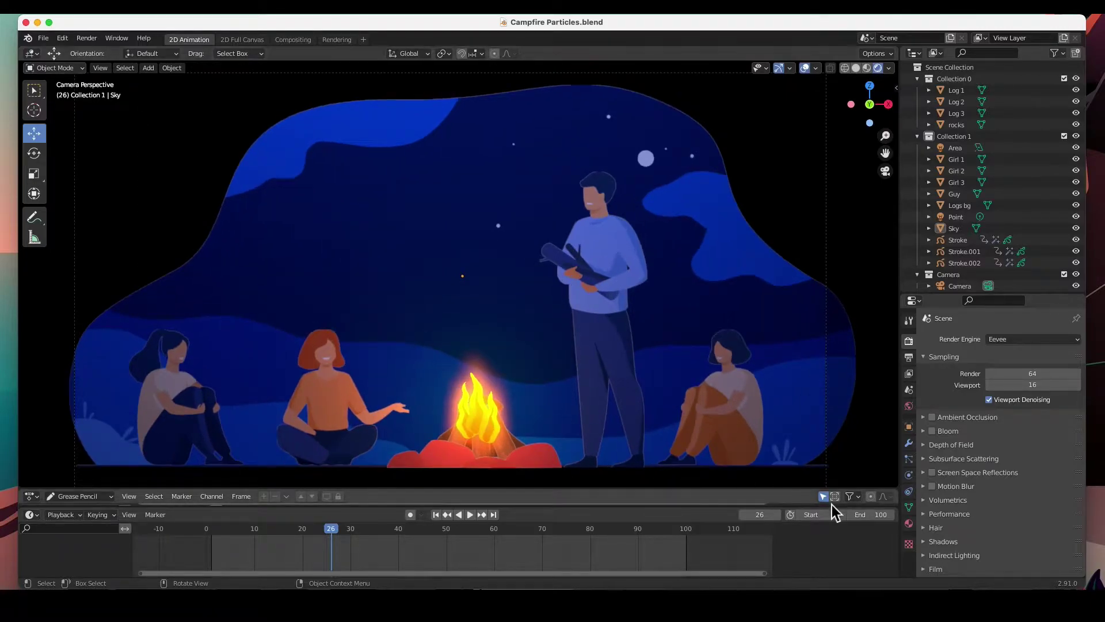
Play the animation and examine the visual effects applied to the flame stroke, stopping playback when done
{"action": "left_click", "coordinate": [470, 514]}
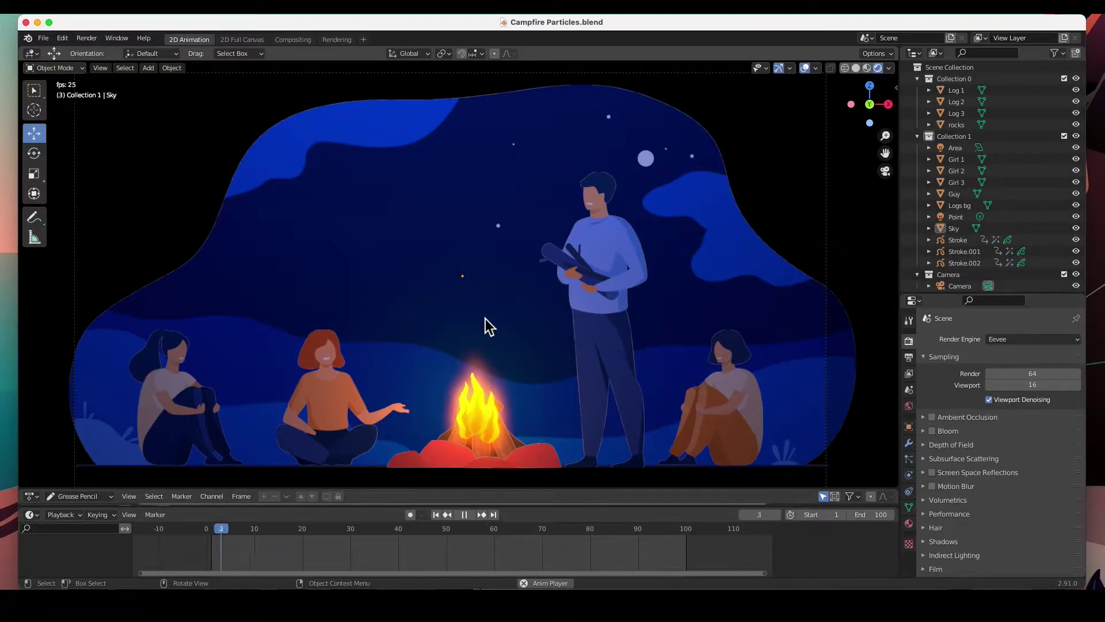
{"action": "left_click", "coordinate": [486, 427]}
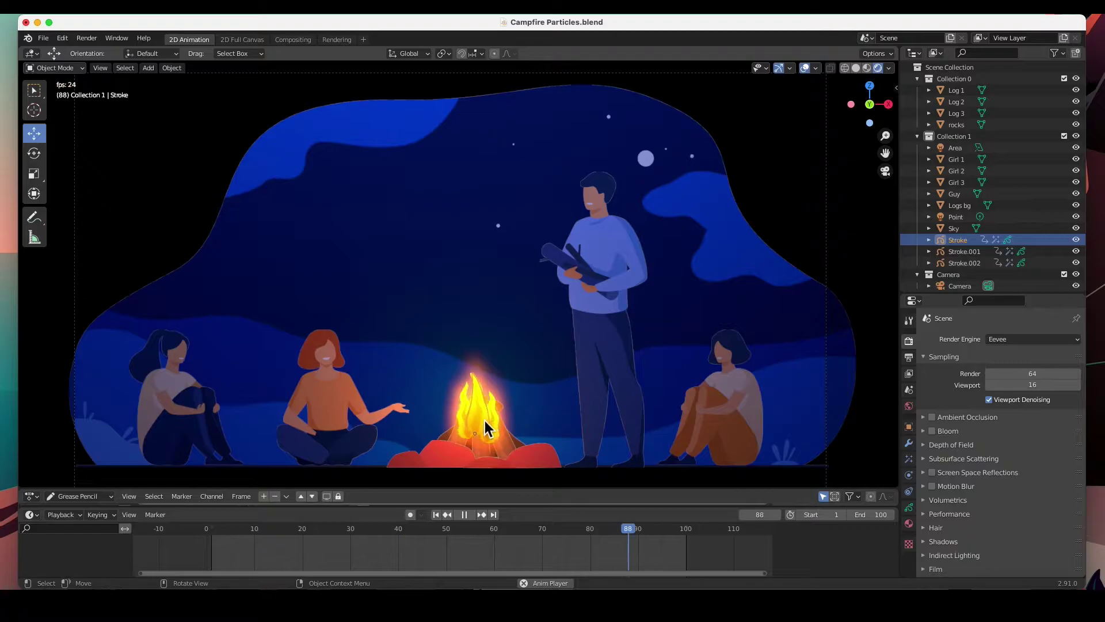
{"action": "left_click", "coordinate": [911, 460]}
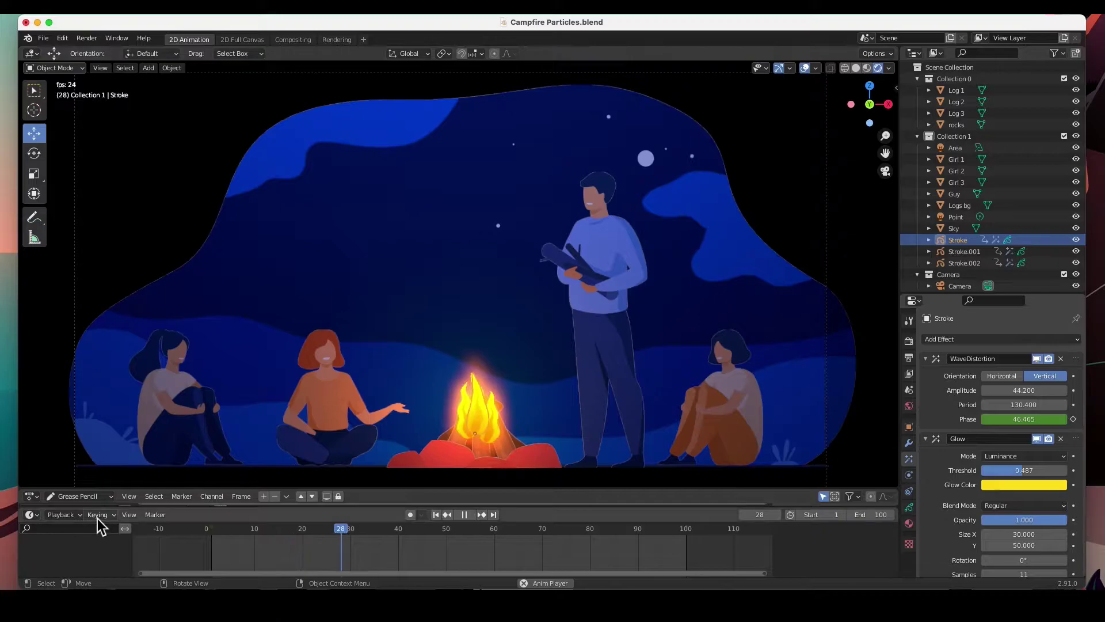
{"action": "left_click", "coordinate": [465, 515]}
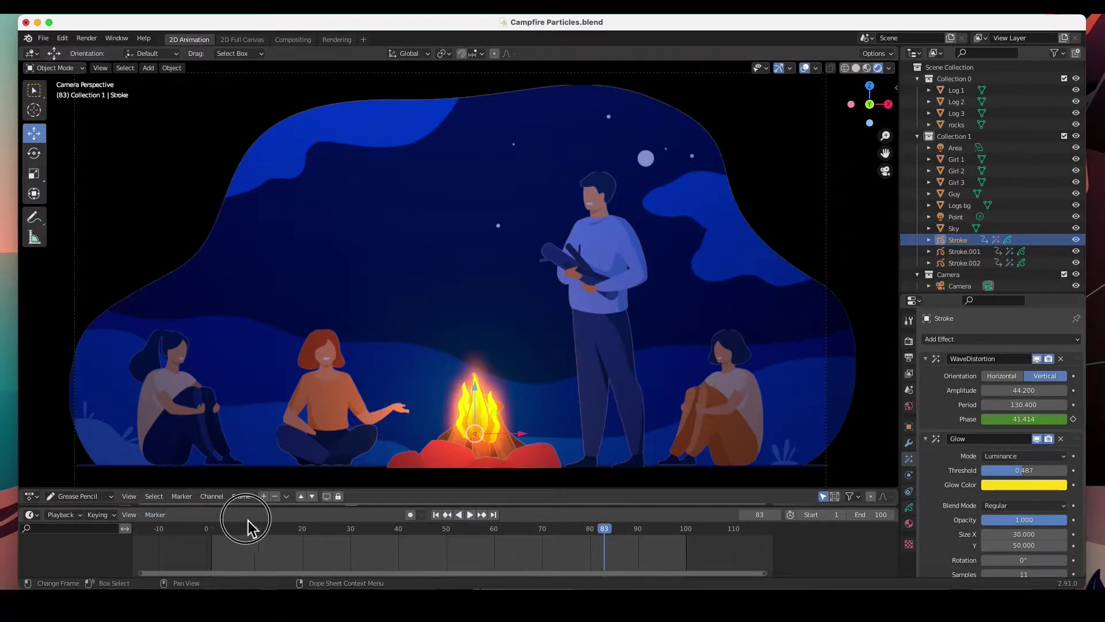
Return the timeline to frame 1 and add a cube mesh to the scene
{"action": "left_click", "coordinate": [224, 528]}
{"action": "left_click_drag", "start_coordinate": [224, 527], "coordinate": [211, 529]}
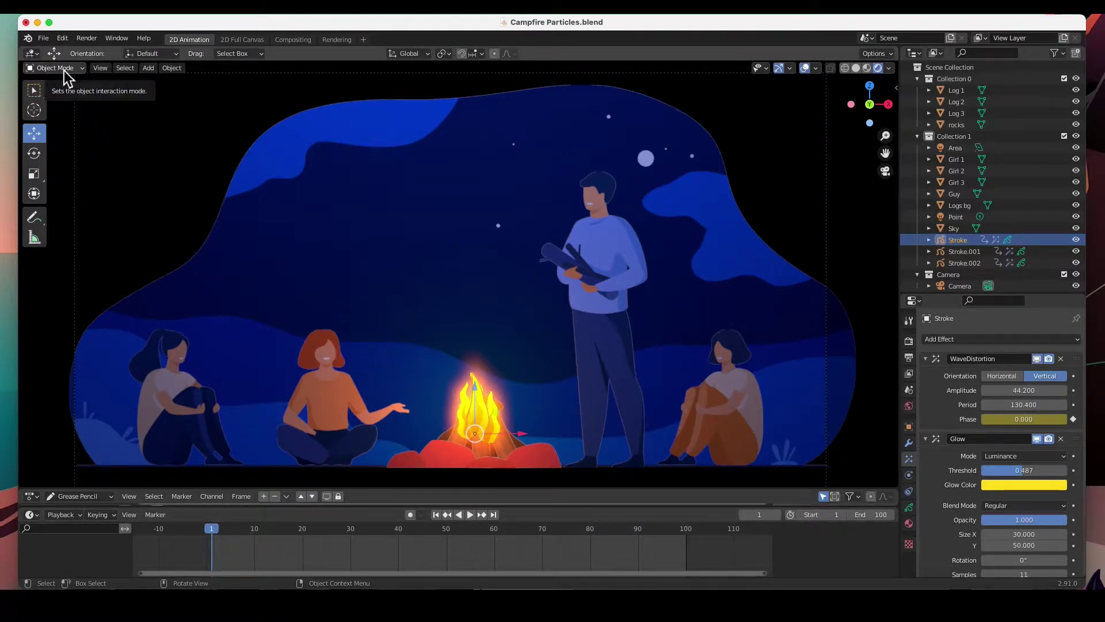
{"action": "left_click", "coordinate": [151, 71]}
{"action": "mouse_move", "coordinate": [154, 83]}
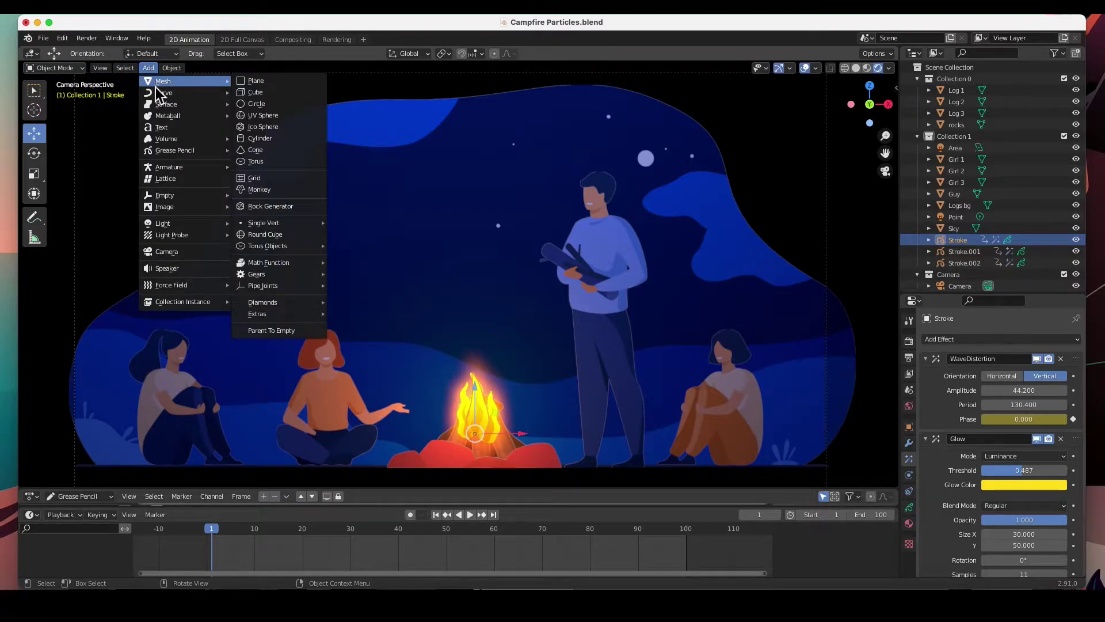
{"action": "left_click", "coordinate": [264, 93]}
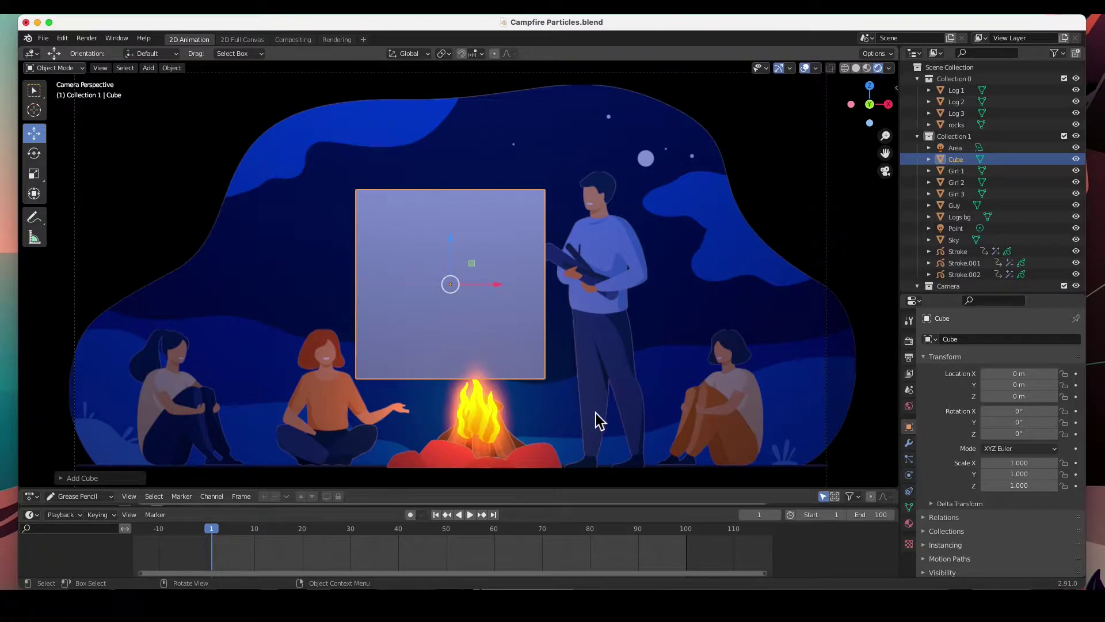
Scale the cube to about 0.243 and move it over the flames, at about X 0.31 m and Z -1.52 m
{"action": "key", "text": "s"}
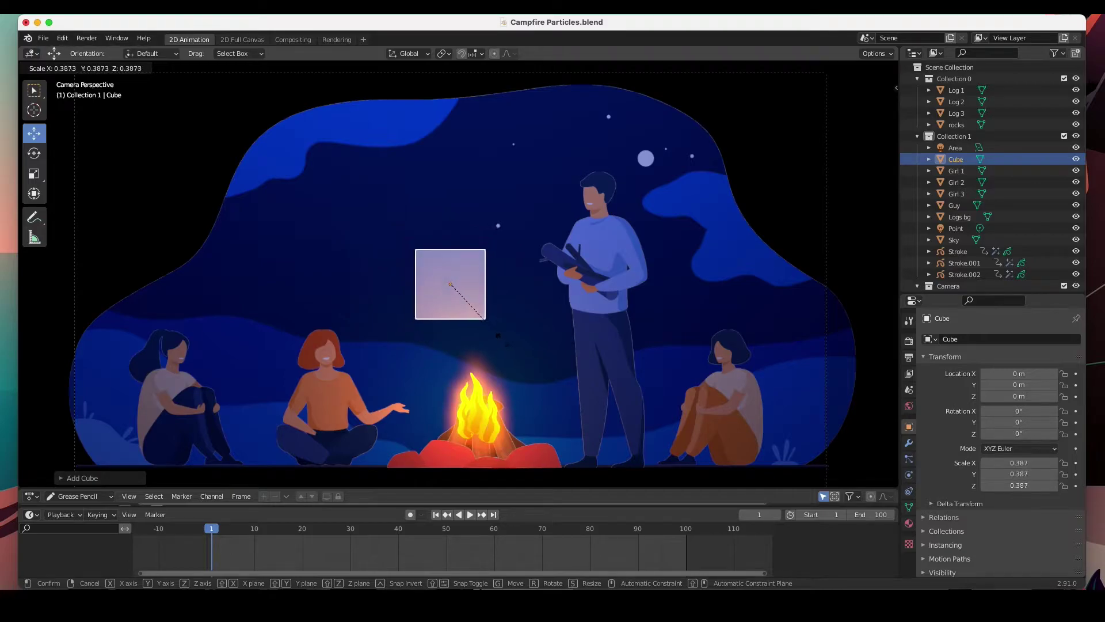
{"action": "left_click", "coordinate": [478, 314]}
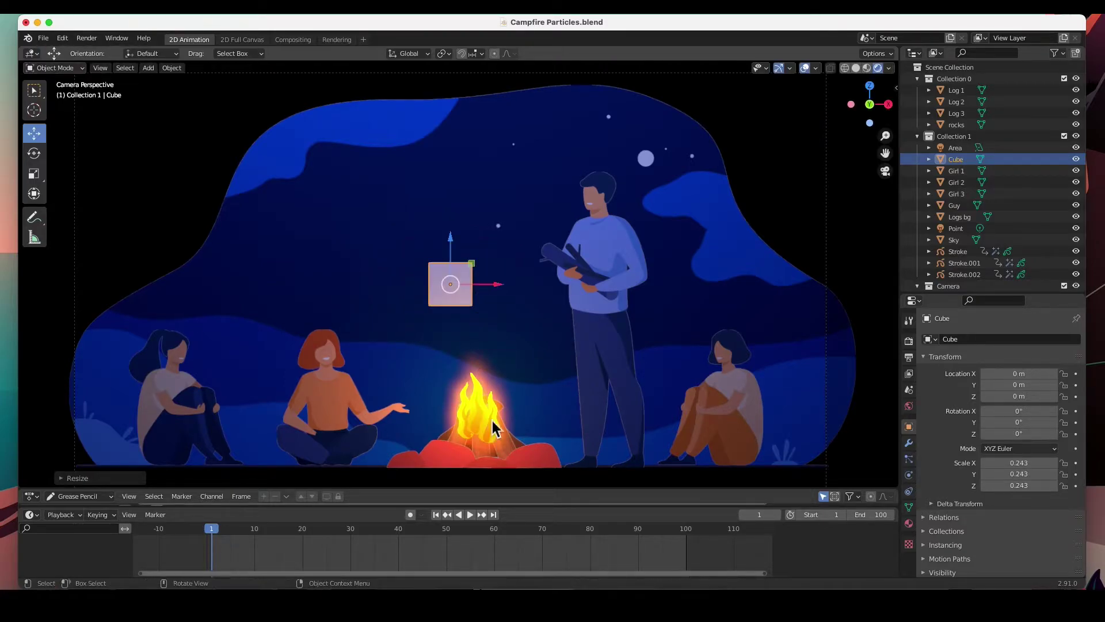
{"action": "left_click_drag", "start_coordinate": [453, 238], "coordinate": [456, 380]}
{"action": "left_click_drag", "start_coordinate": [494, 423], "coordinate": [525, 427]}
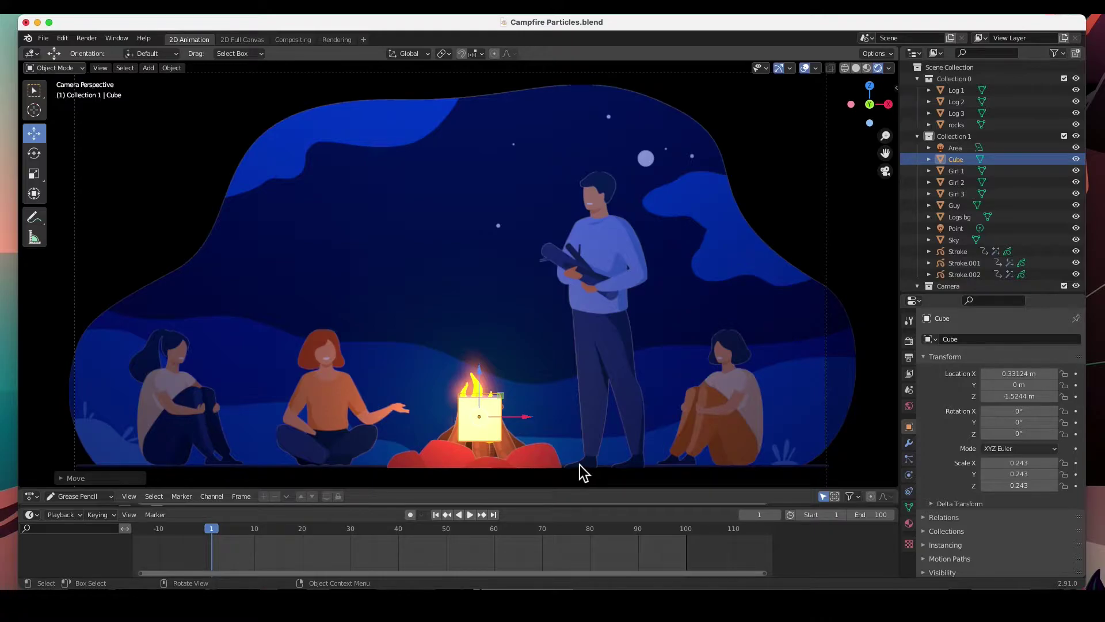
{"action": "left_click_drag", "start_coordinate": [534, 422], "coordinate": [530, 430]}
Play the animation to check the cube over the fire, and return to the first frame
{"action": "left_click", "coordinate": [470, 514]}
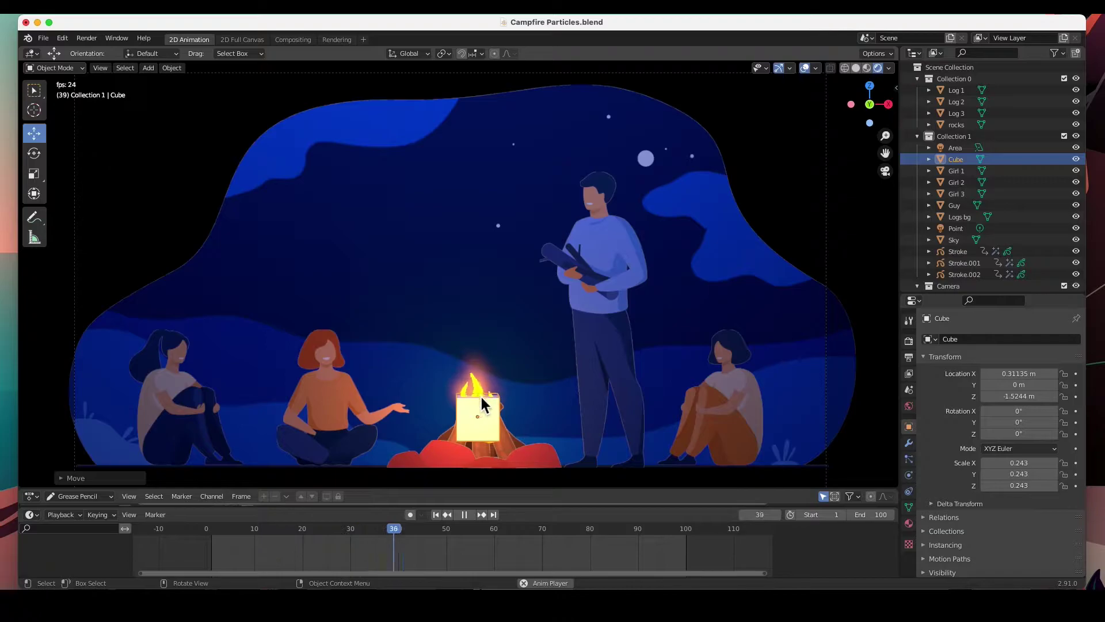
{"action": "left_click", "coordinate": [464, 515]}
{"action": "left_click", "coordinate": [436, 515]}
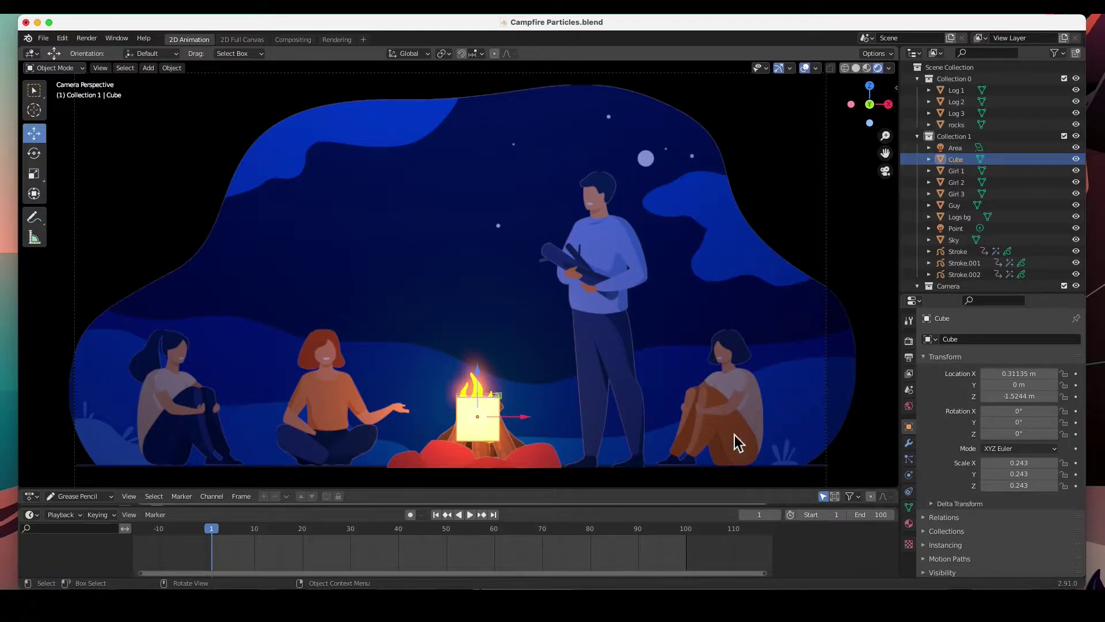
Add an emitter particle system to the cube and play the animation to preview the falling particles
{"action": "left_click", "coordinate": [910, 460]}
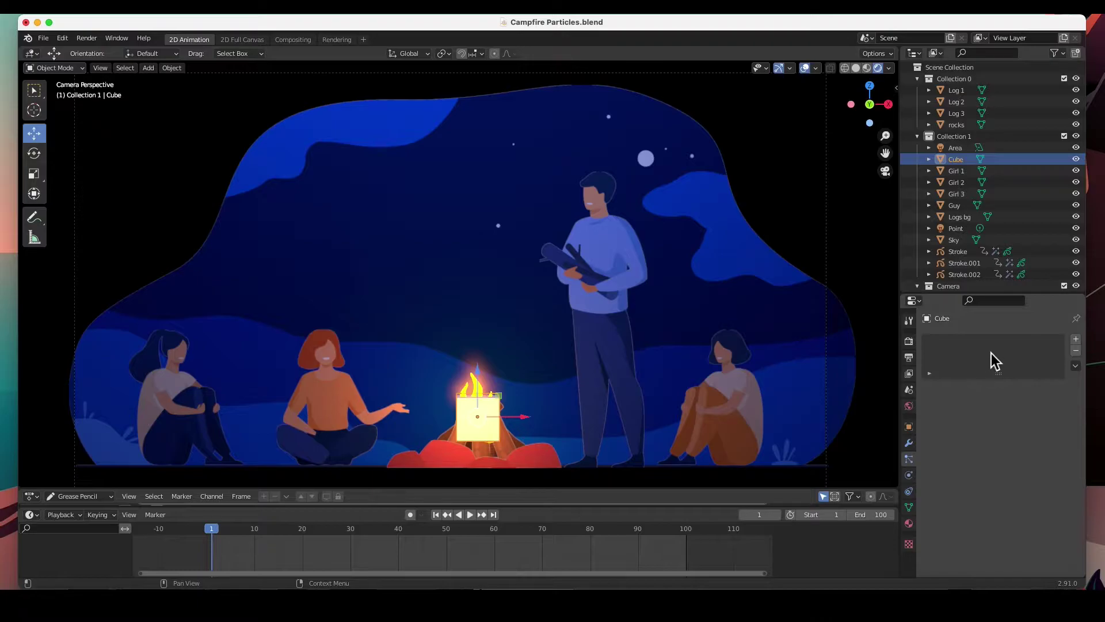
{"action": "left_click", "coordinate": [1076, 340]}
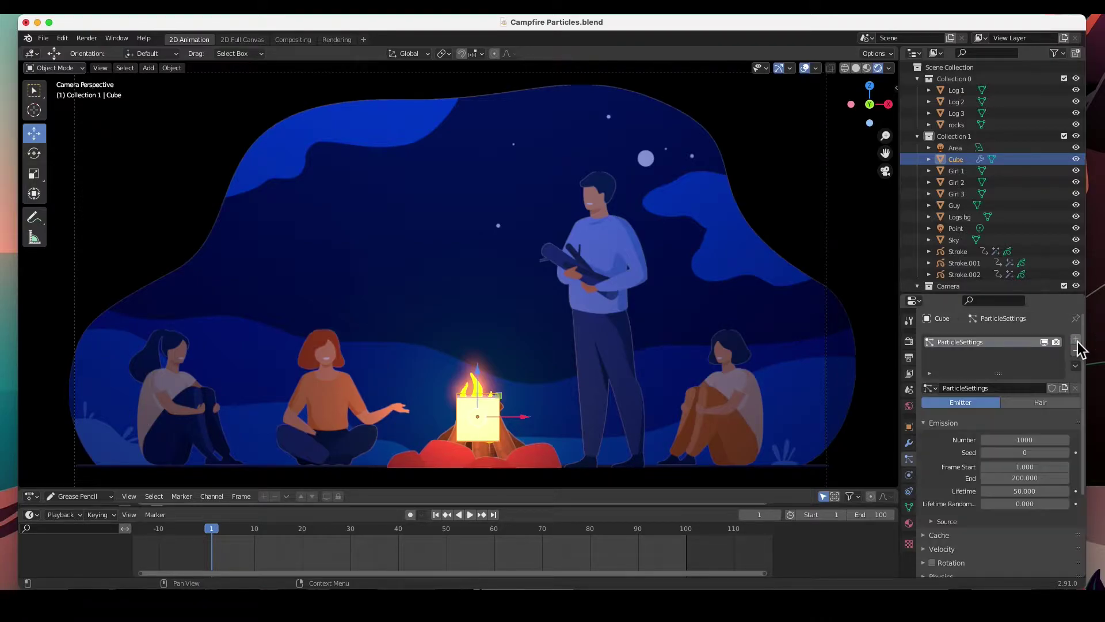
{"action": "left_click", "coordinate": [470, 514]}
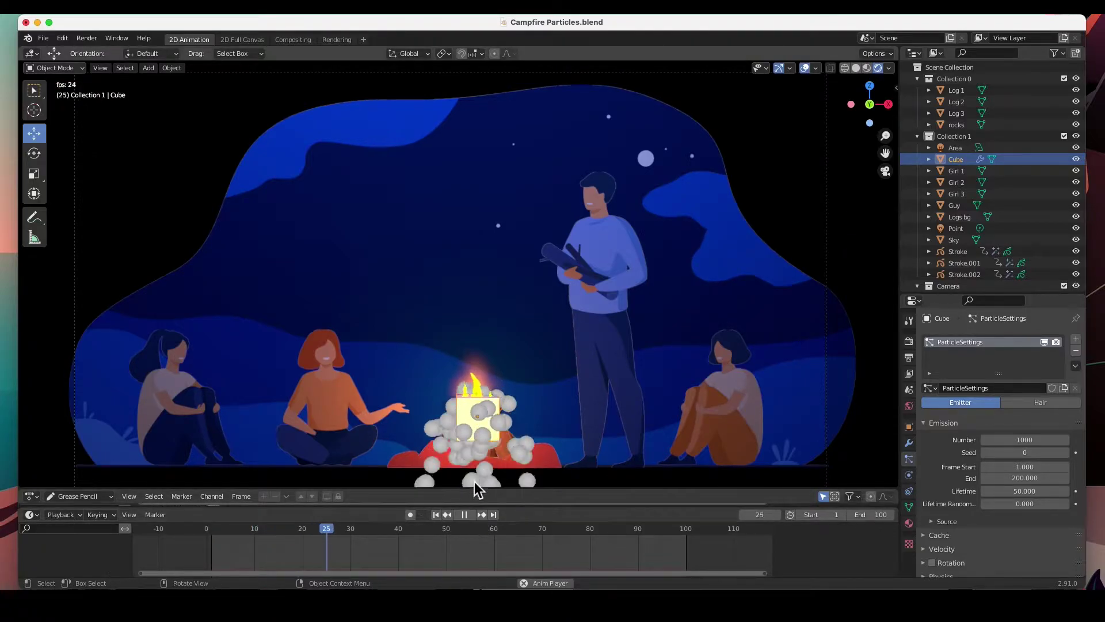
{"action": "middle_click_drag", "start_coordinate": [516, 441], "coordinate": [516, 285], "text": "shift"}
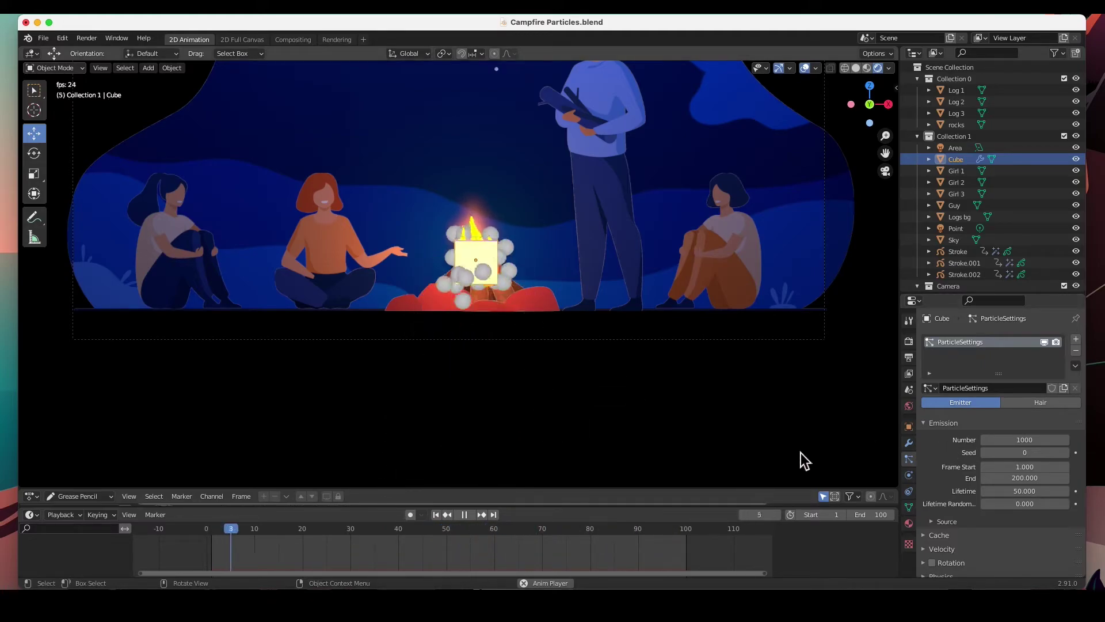
Try viewport display sizes of 0.01 m and 0.03 m for the cube's particles, settling on 0.02 m
{"action": "scroll", "coordinate": [941, 492], "scroll_direction": "down", "scroll_amount": 4}
{"action": "scroll", "coordinate": [941, 492], "scroll_direction": "down", "scroll_amount": 1}
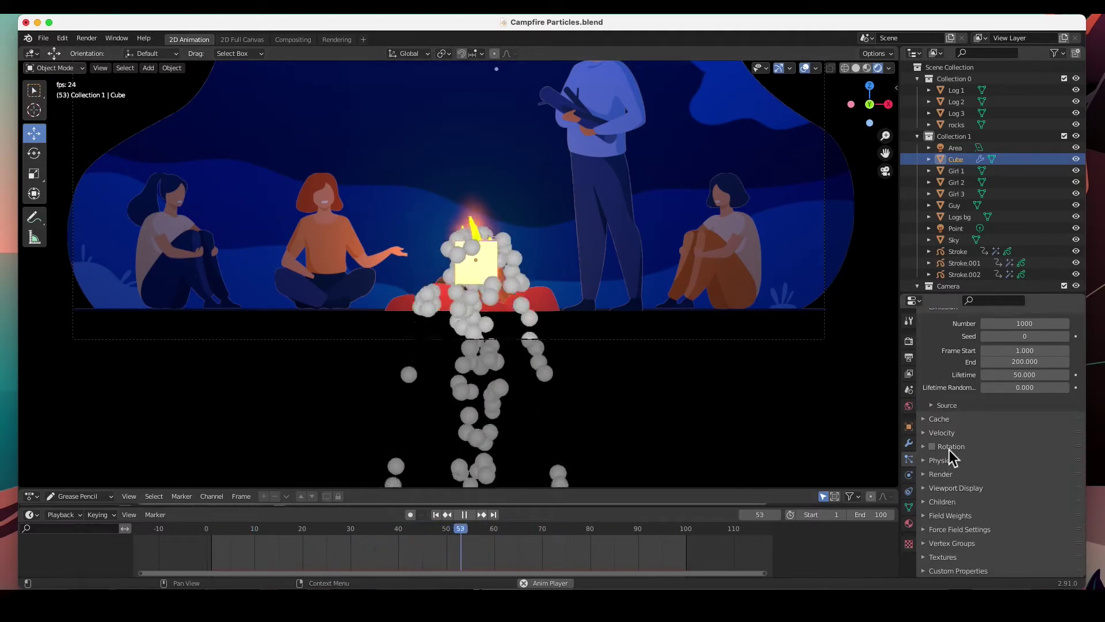
{"action": "left_click", "coordinate": [927, 488]}
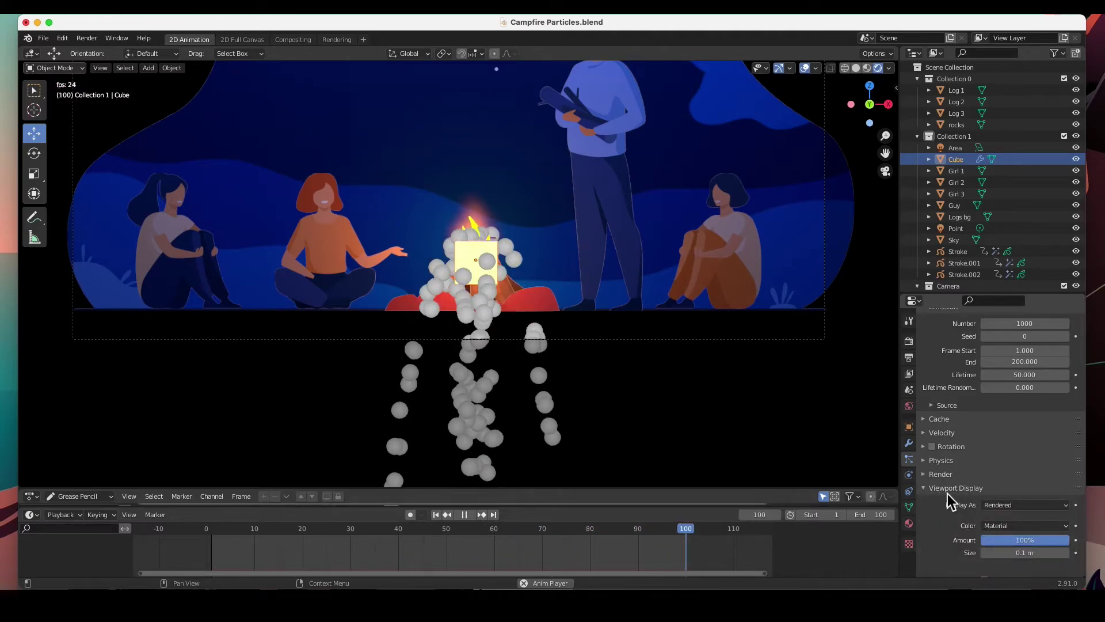
{"action": "scroll", "coordinate": [947, 493], "scroll_direction": "down", "scroll_amount": 3}
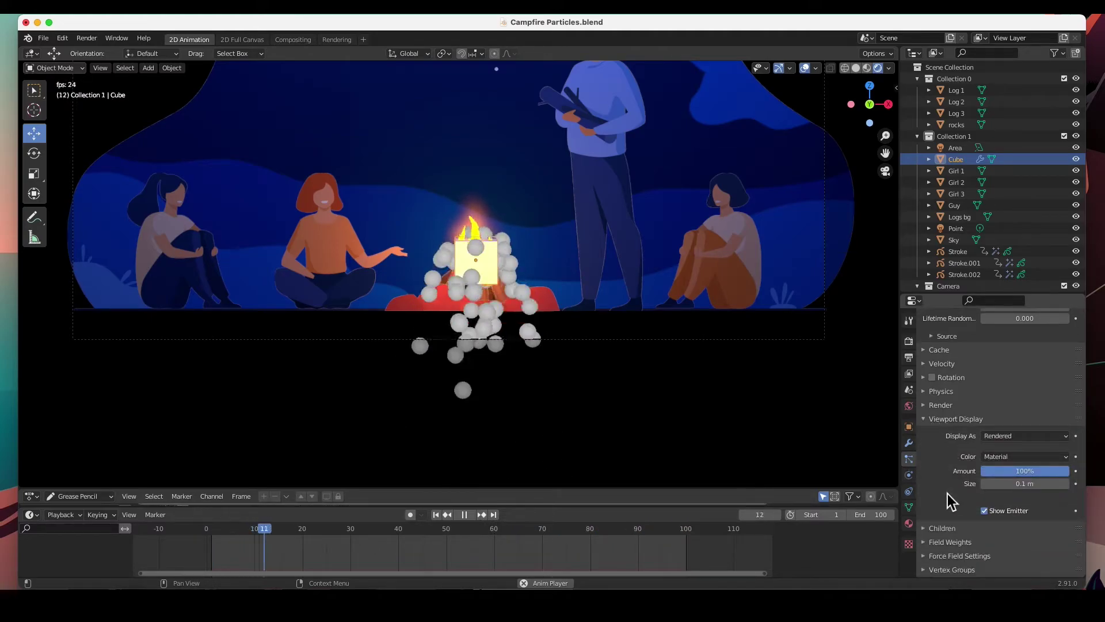
{"action": "left_click", "coordinate": [1024, 485]}
{"action": "key", "text": "BackSpace"}
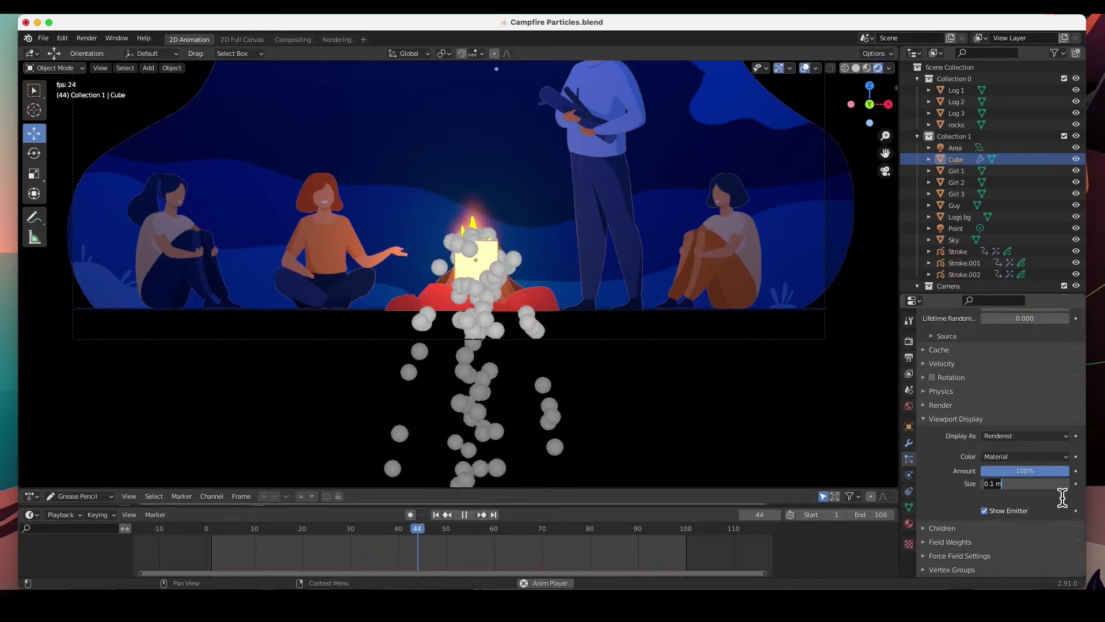
{"action": "type", "text": "0.01"}
{"action": "key", "text": "Return"}
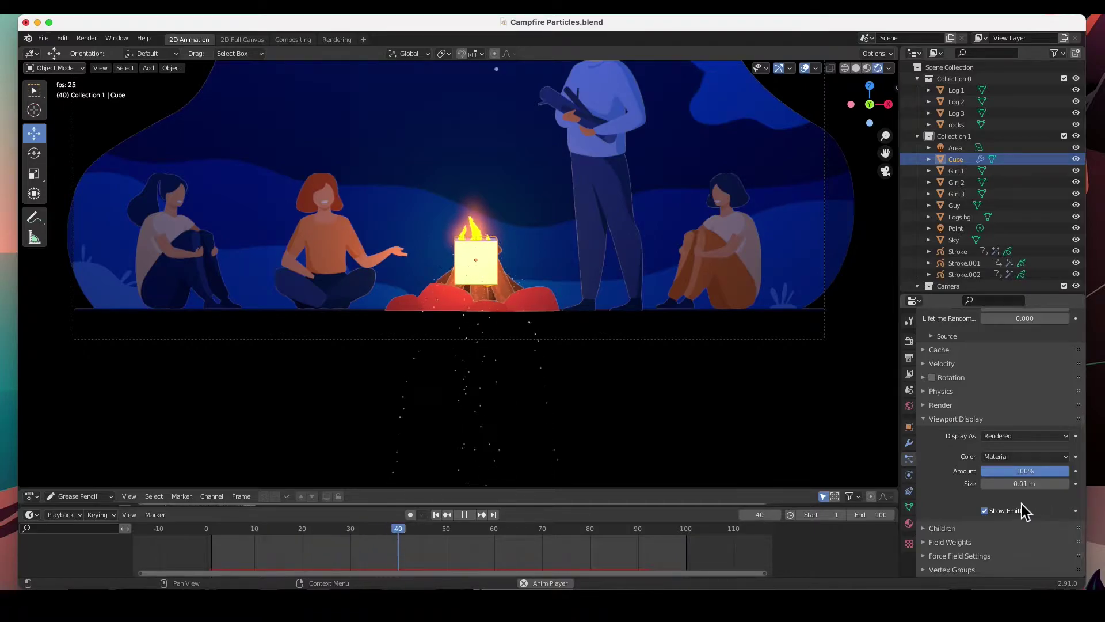
{"action": "left_click", "coordinate": [1044, 486]}
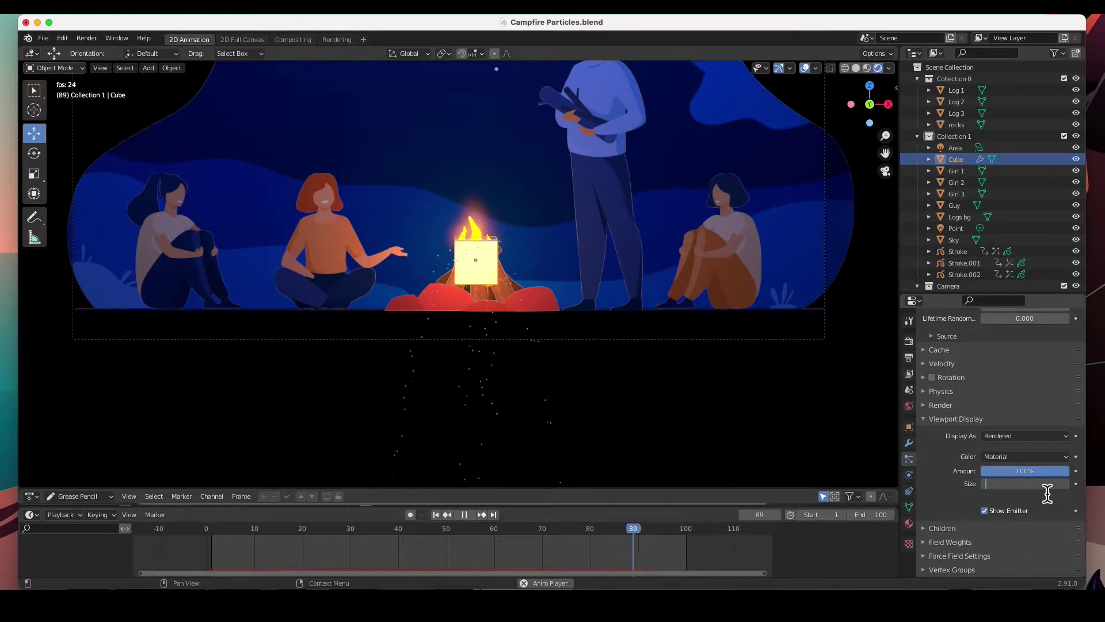
{"action": "type", "text": ".03"}
{"action": "key", "text": "Return"}
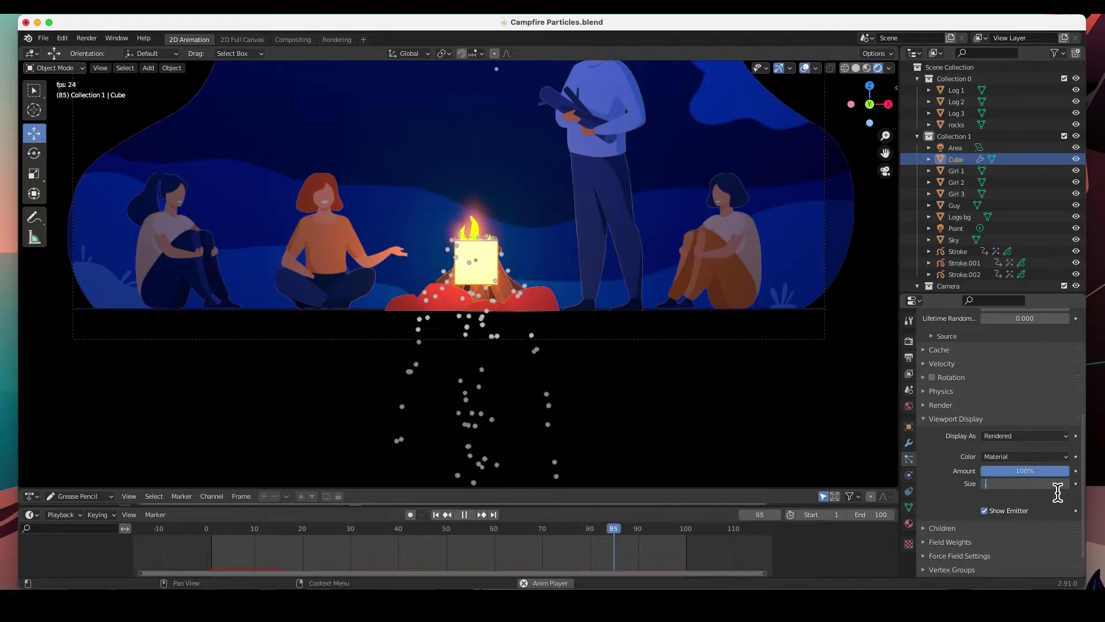
{"action": "left_click_drag", "start_coordinate": [1062, 487], "coordinate": [1051, 486]}
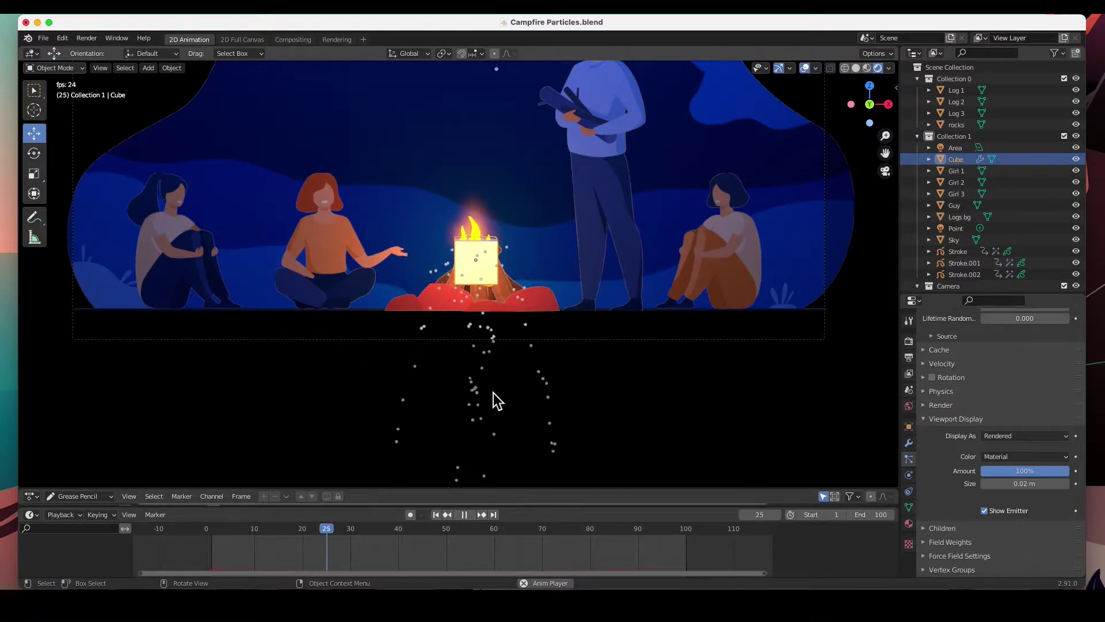
Set the gravity field weight of the cube's particle system to 0
{"action": "scroll", "coordinate": [497, 401], "scroll_direction": "up", "scroll_amount": 1}
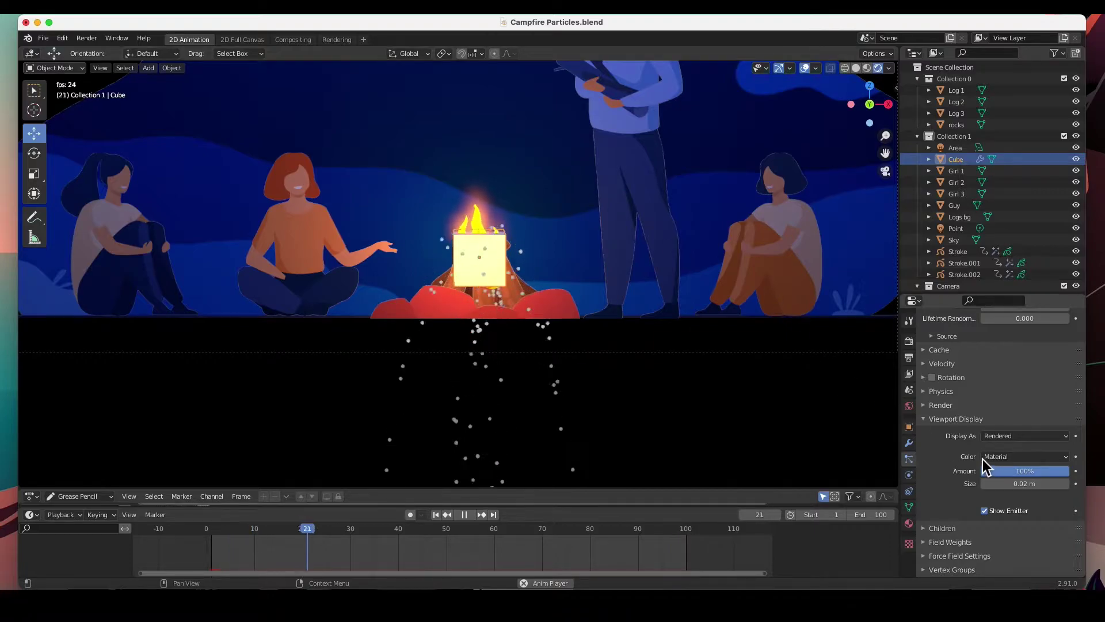
{"action": "left_click", "coordinate": [926, 420]}
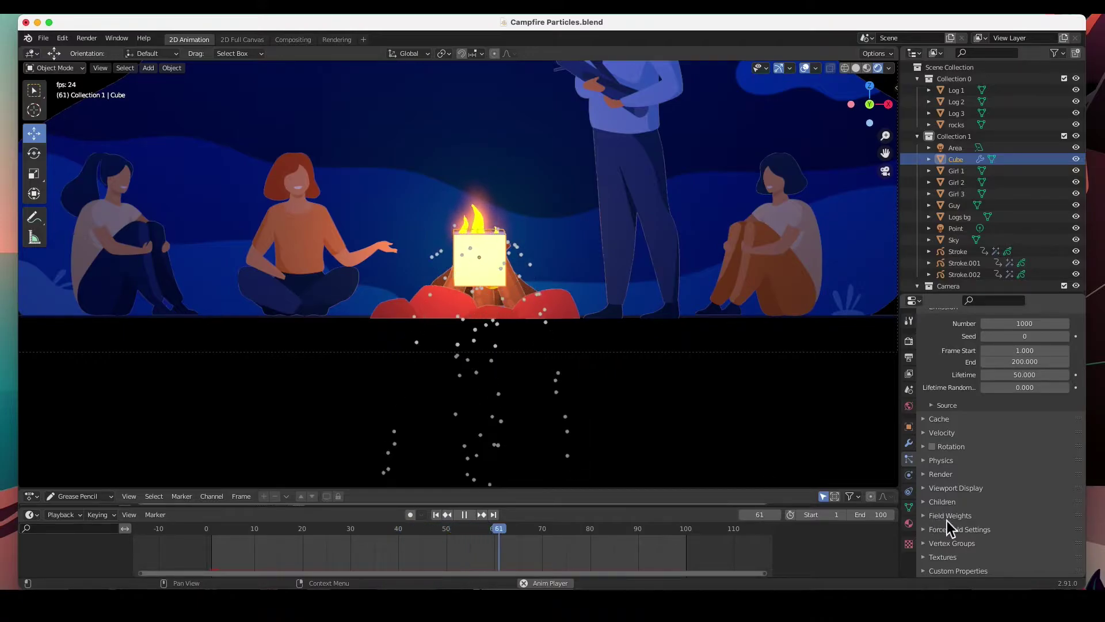
{"action": "left_click", "coordinate": [925, 516]}
{"action": "scroll", "coordinate": [951, 519], "scroll_direction": "down", "scroll_amount": 5}
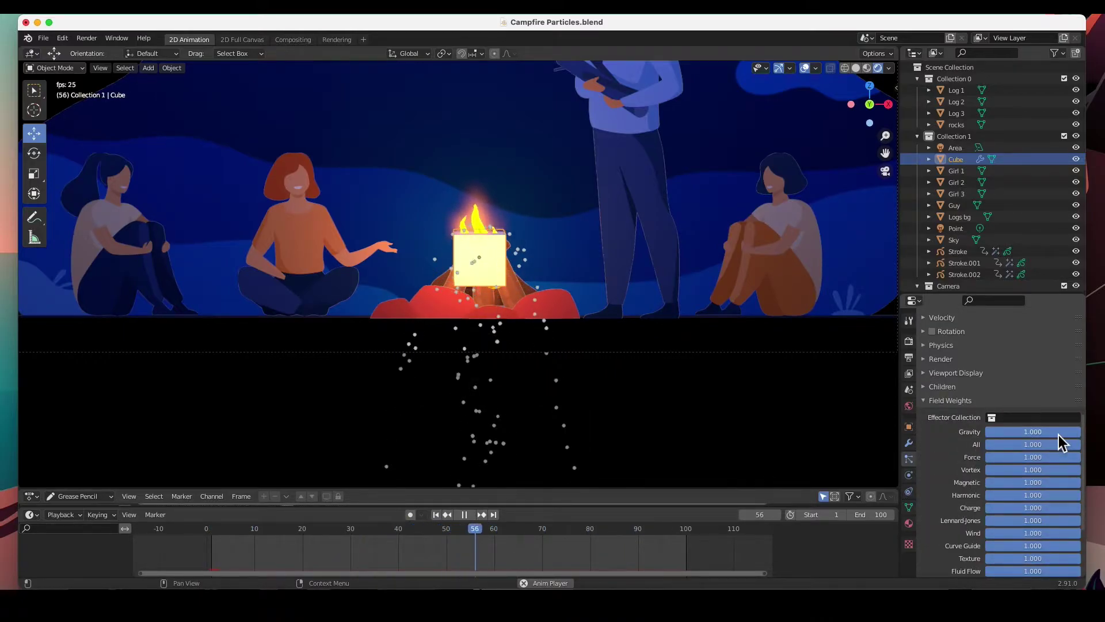
{"action": "left_click_drag", "start_coordinate": [1072, 436], "coordinate": [986, 439]}
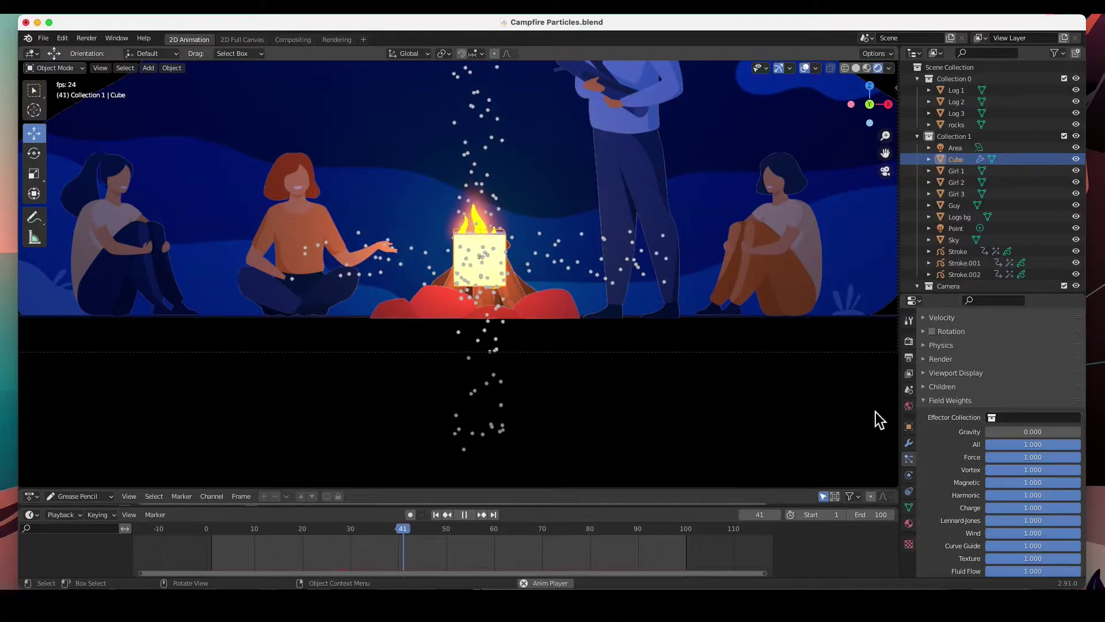
Set the particles' normal velocity to 0 and their object-aligned Z velocity to 0.65 m/s
{"action": "left_click", "coordinate": [924, 402]}
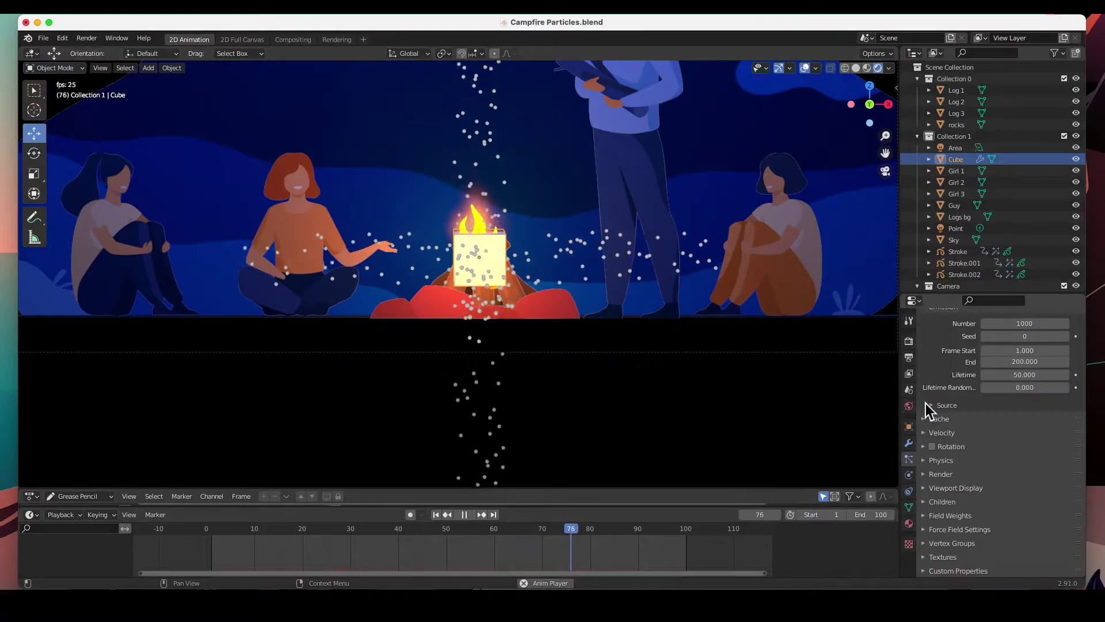
{"action": "left_click", "coordinate": [924, 435]}
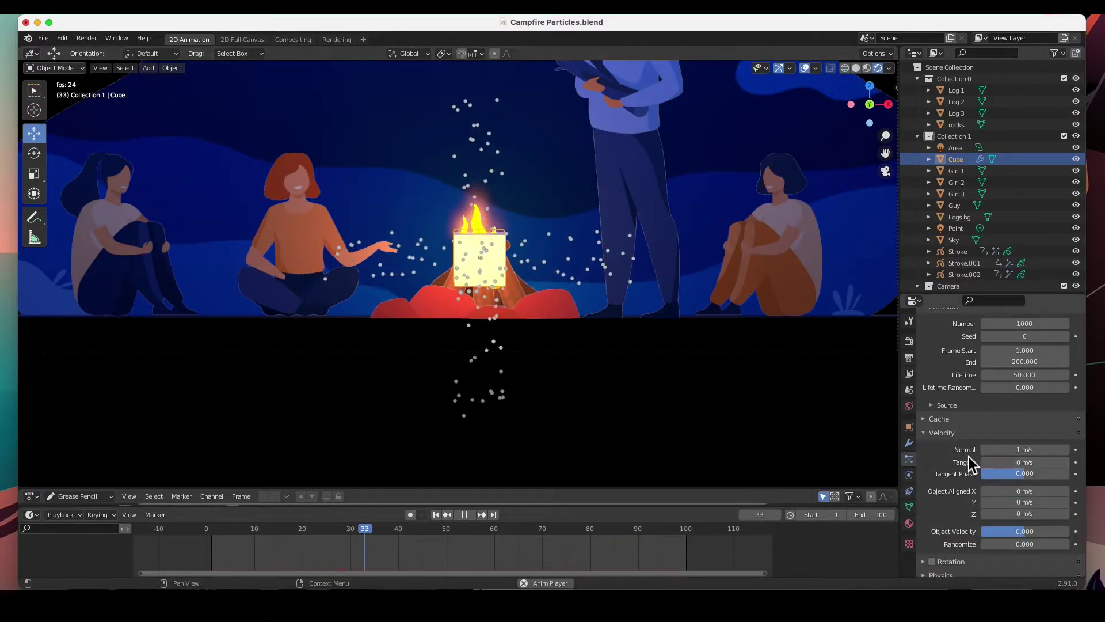
{"action": "left_click", "coordinate": [1016, 452]}
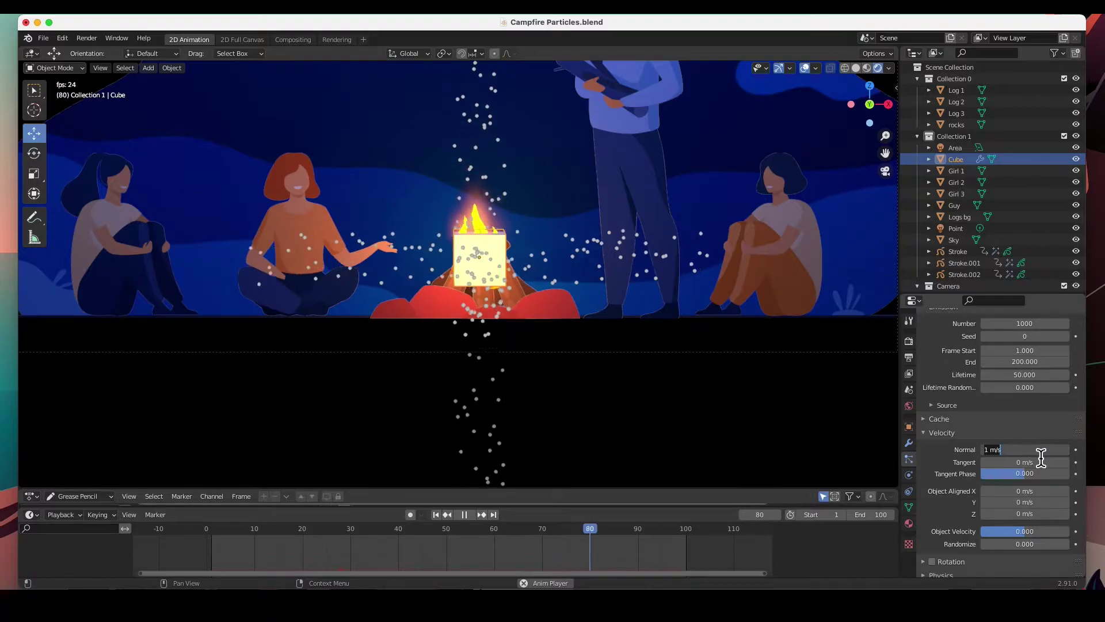
{"action": "type", "text": "0"}
{"action": "key", "text": "Return"}
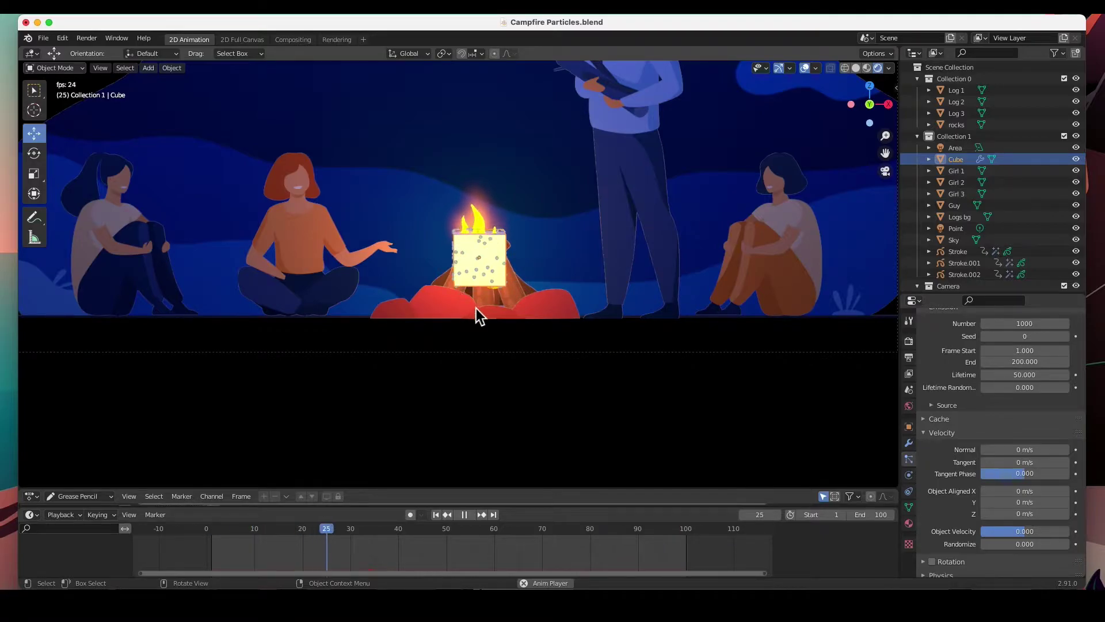
{"action": "middle_click_drag", "start_coordinate": [492, 306], "coordinate": [488, 390], "text": "shift"}
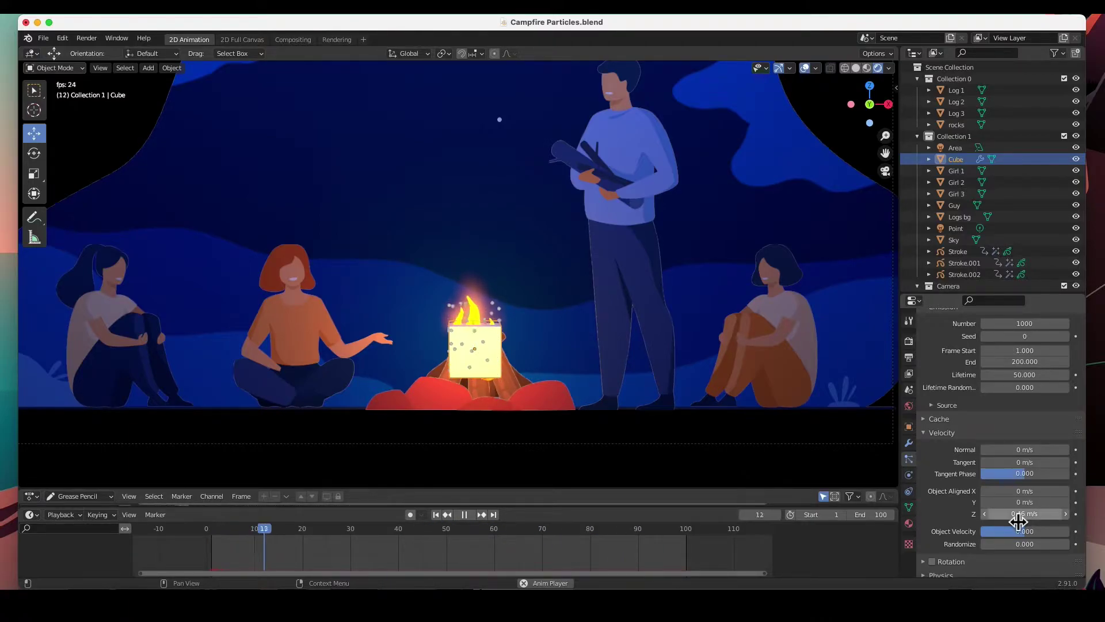
{"action": "mouse_move", "coordinate": [1018, 522]}
{"action": "left_mouse_down"}
{"action": "mouse_move", "coordinate": [1025, 514]}
{"action": "mouse_move", "coordinate": [1011, 521]}
{"action": "left_mouse_up"}
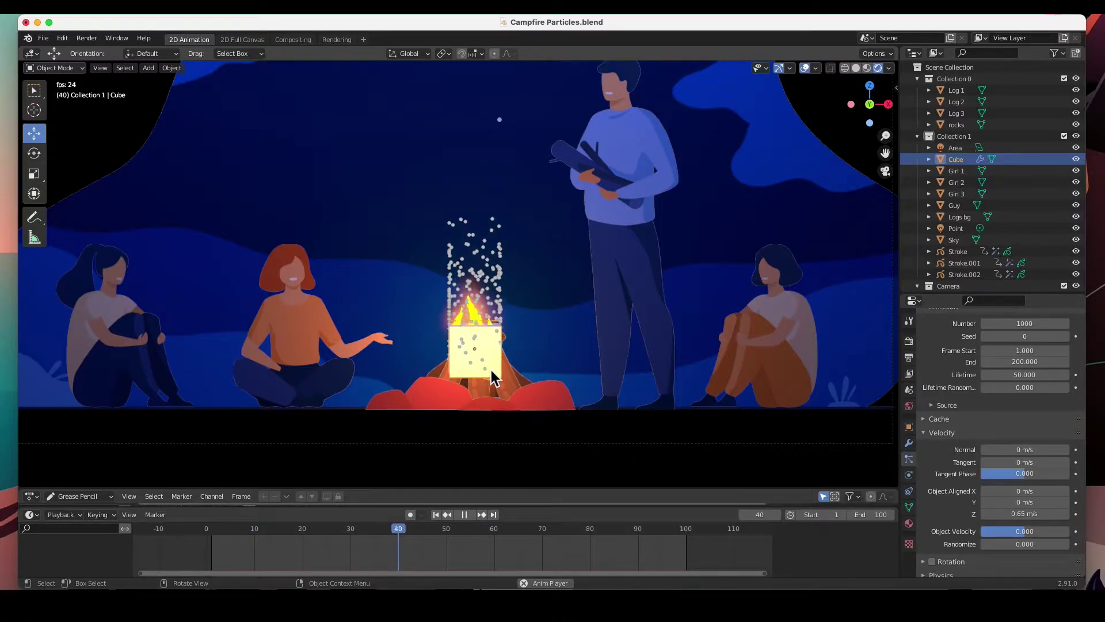
Hide the emitter cube in the particle system's viewport display
{"action": "scroll", "coordinate": [995, 503], "scroll_direction": "down", "scroll_amount": 5}
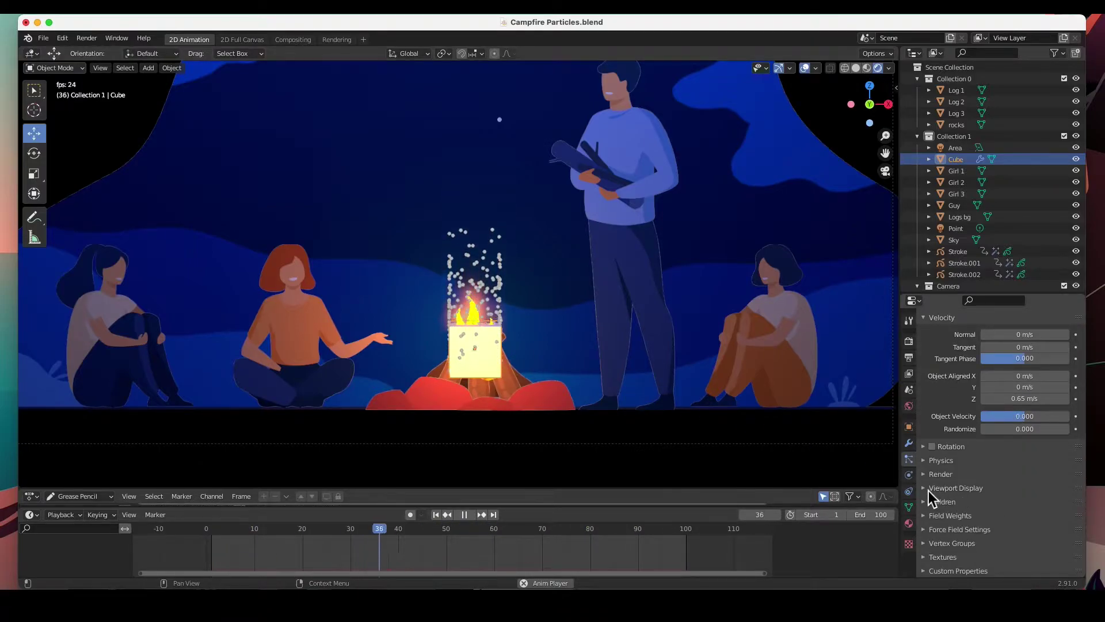
{"action": "left_click", "coordinate": [938, 488]}
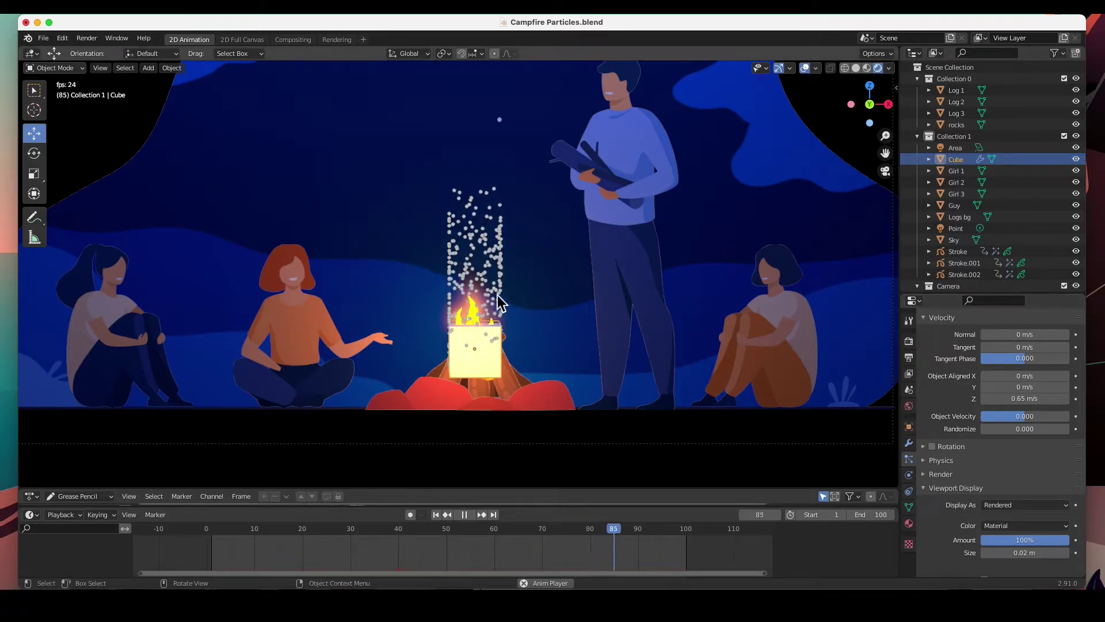
{"action": "scroll", "coordinate": [1016, 529], "scroll_direction": "down", "scroll_amount": 2}
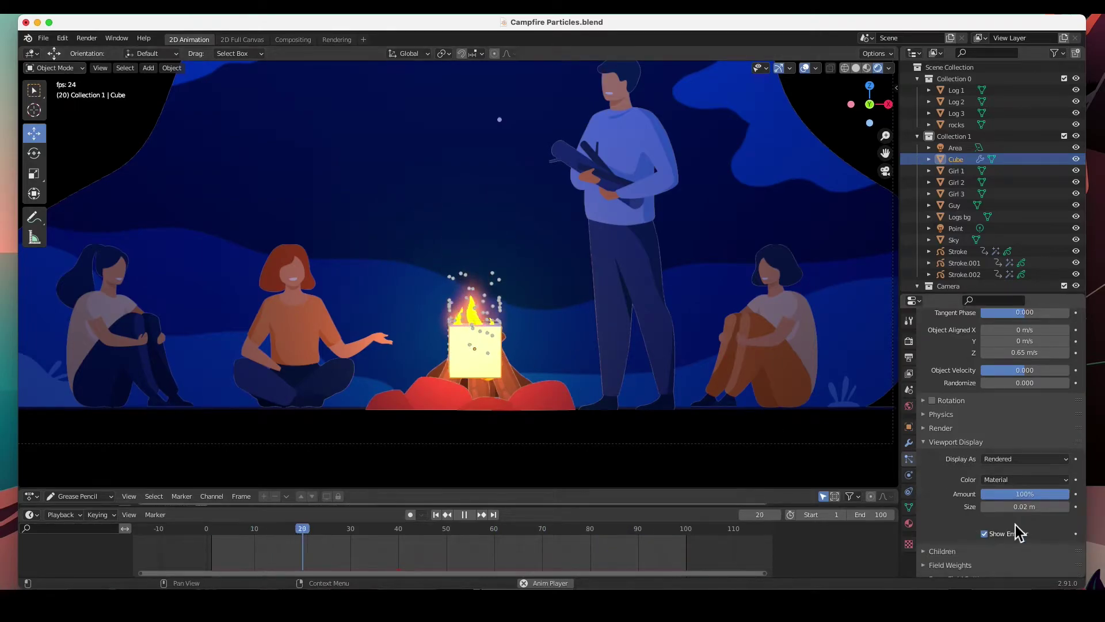
{"action": "left_click", "coordinate": [986, 534]}
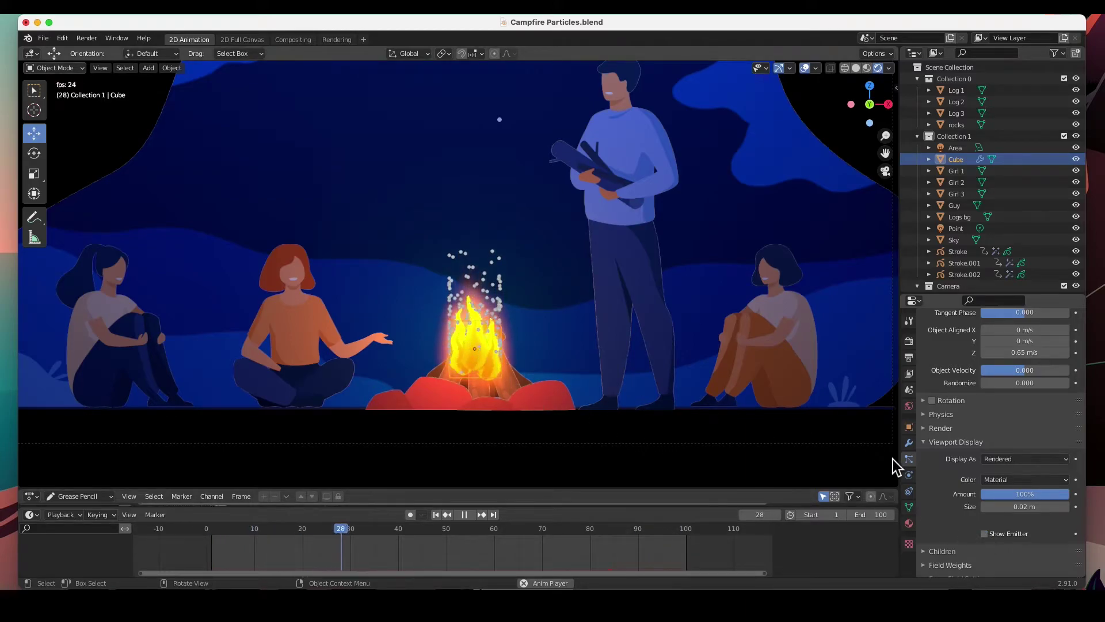
Try velocity randomize values of 0.5 and 0.3 for the cube's particles
{"action": "scroll", "coordinate": [1003, 500], "scroll_direction": "up", "scroll_amount": 5}
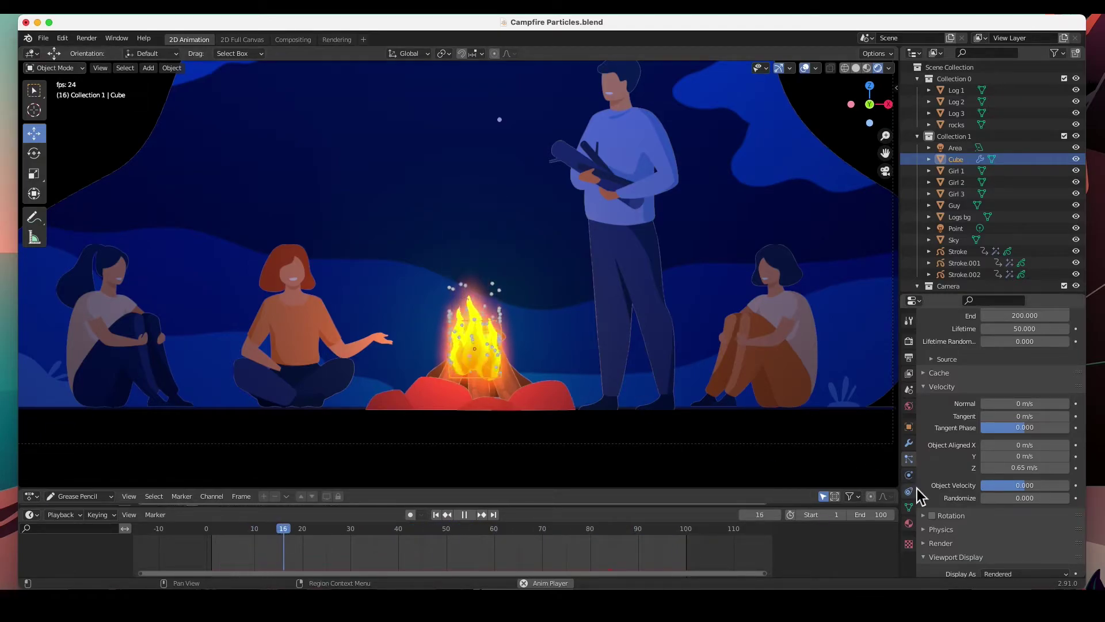
{"action": "left_click_drag", "start_coordinate": [1007, 506], "coordinate": [1047, 506]}
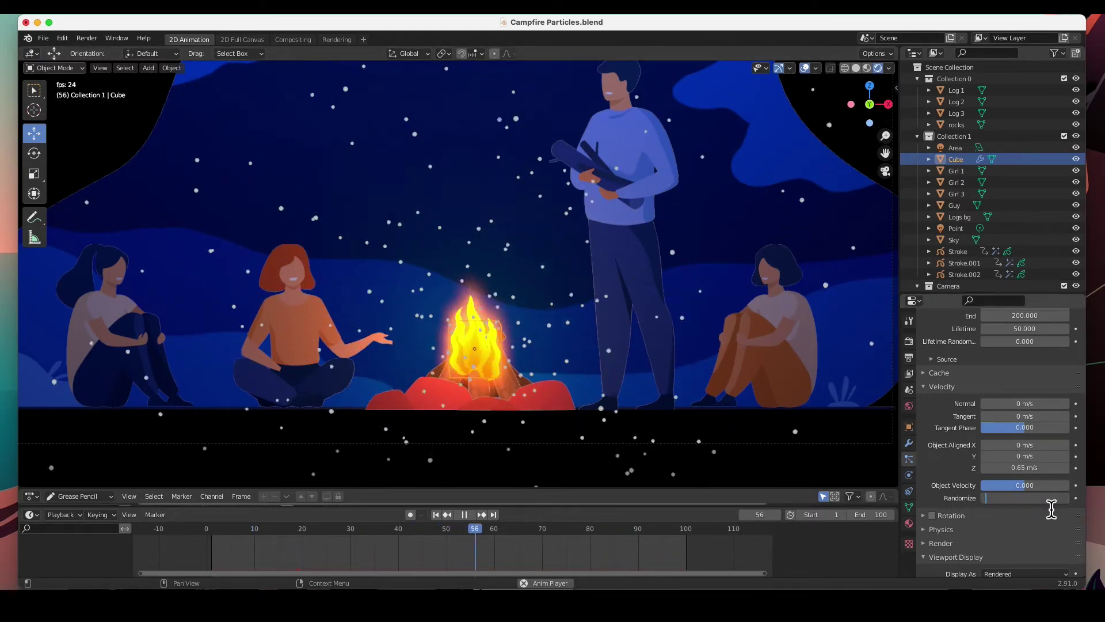
{"action": "key", "text": "Return"}
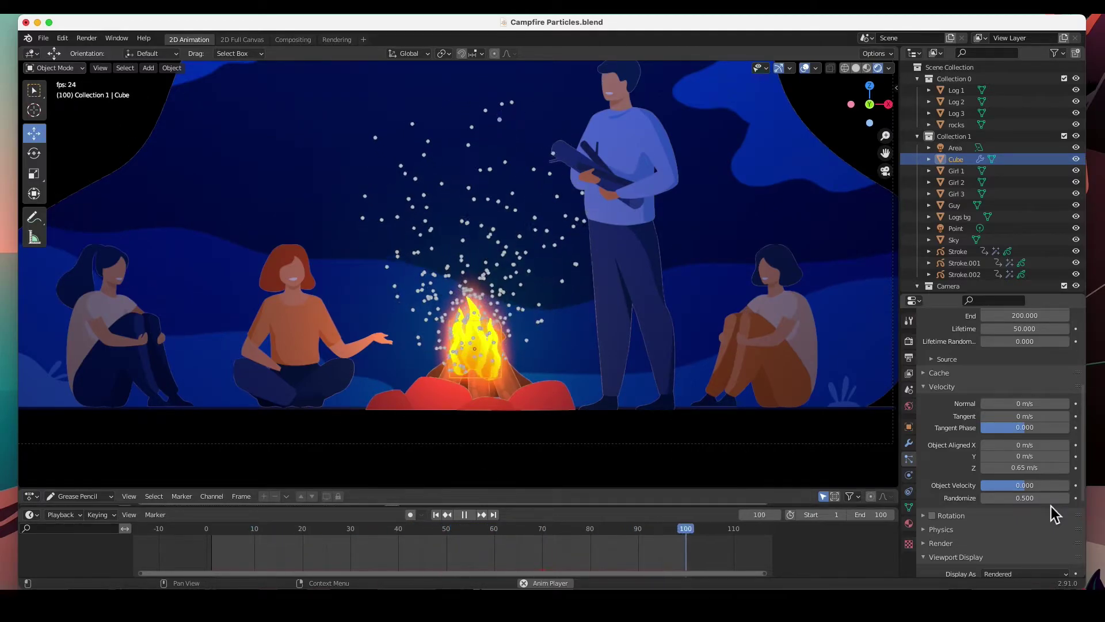
{"action": "left_click", "coordinate": [1034, 498]}
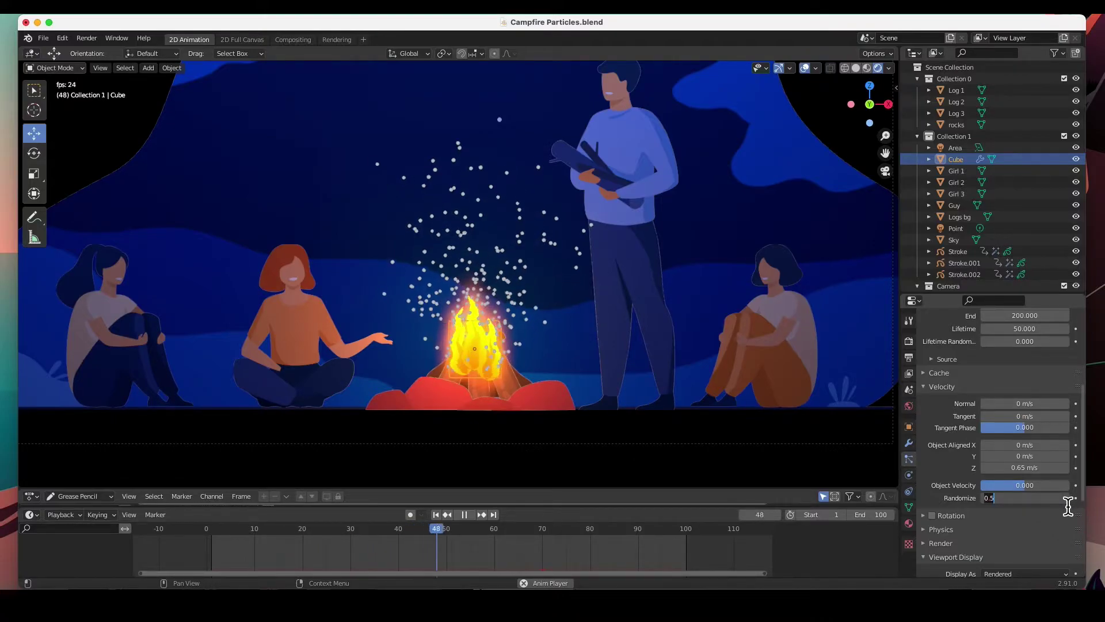
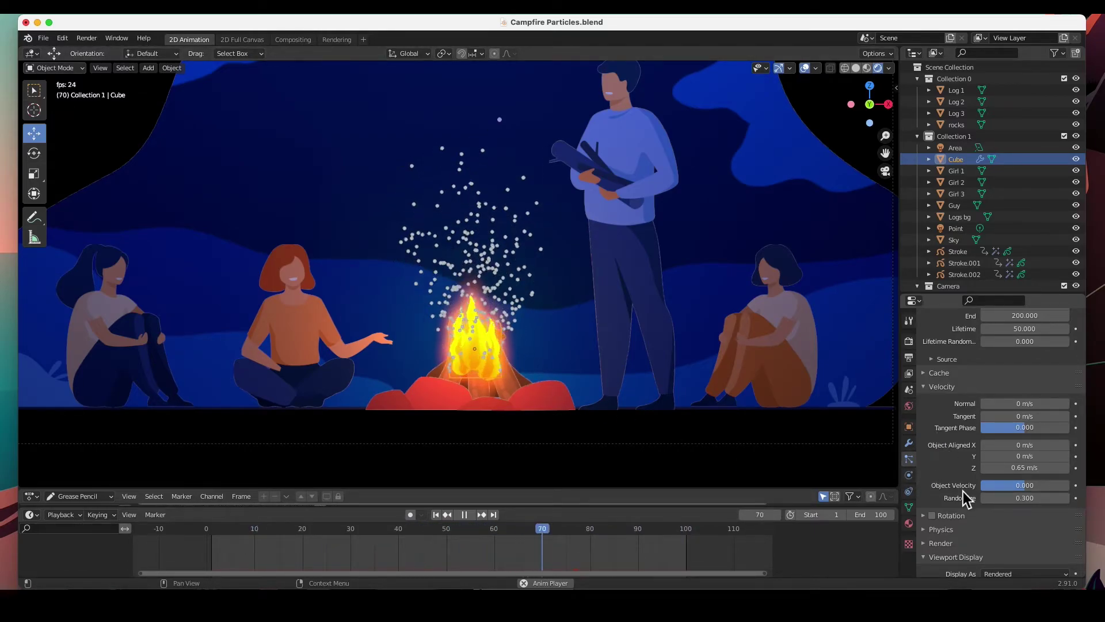
Set the particles' Brownian force to 4.11 and reset their velocity randomize value to 0
{"action": "scroll", "coordinate": [962, 489], "scroll_direction": "down", "scroll_amount": 2}
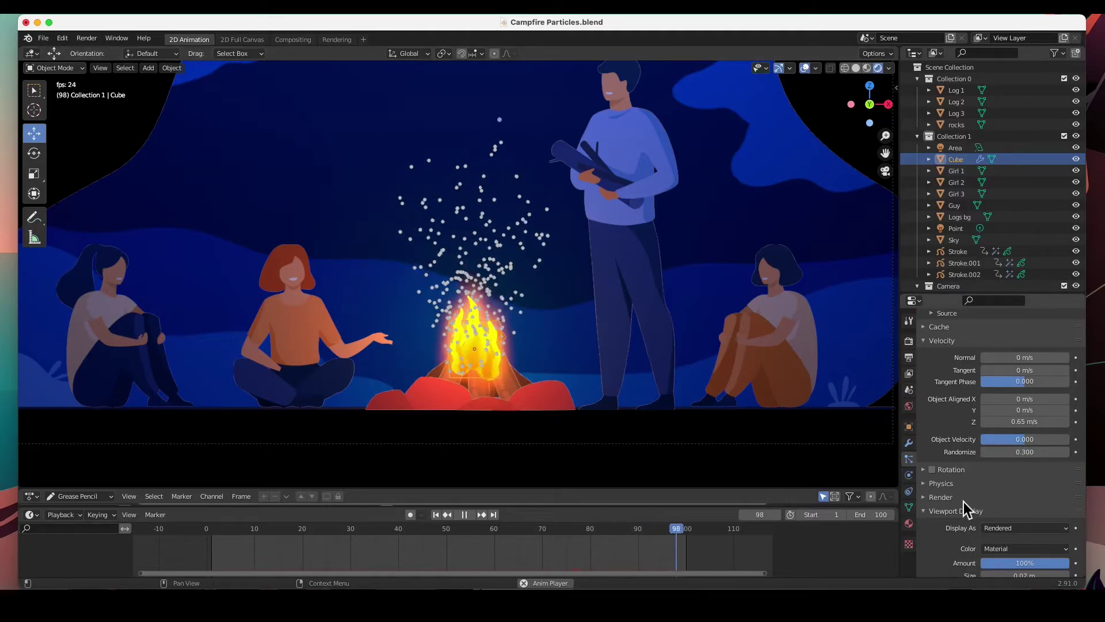
{"action": "scroll", "coordinate": [968, 498], "scroll_direction": "down", "scroll_amount": 3}
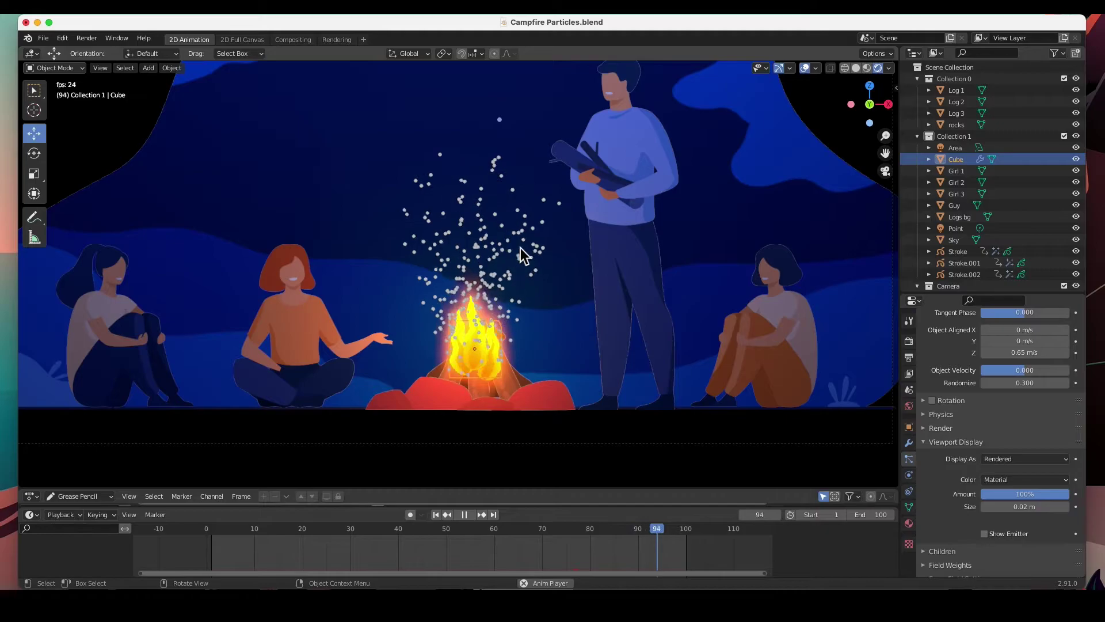
{"action": "left_click", "coordinate": [926, 441]}
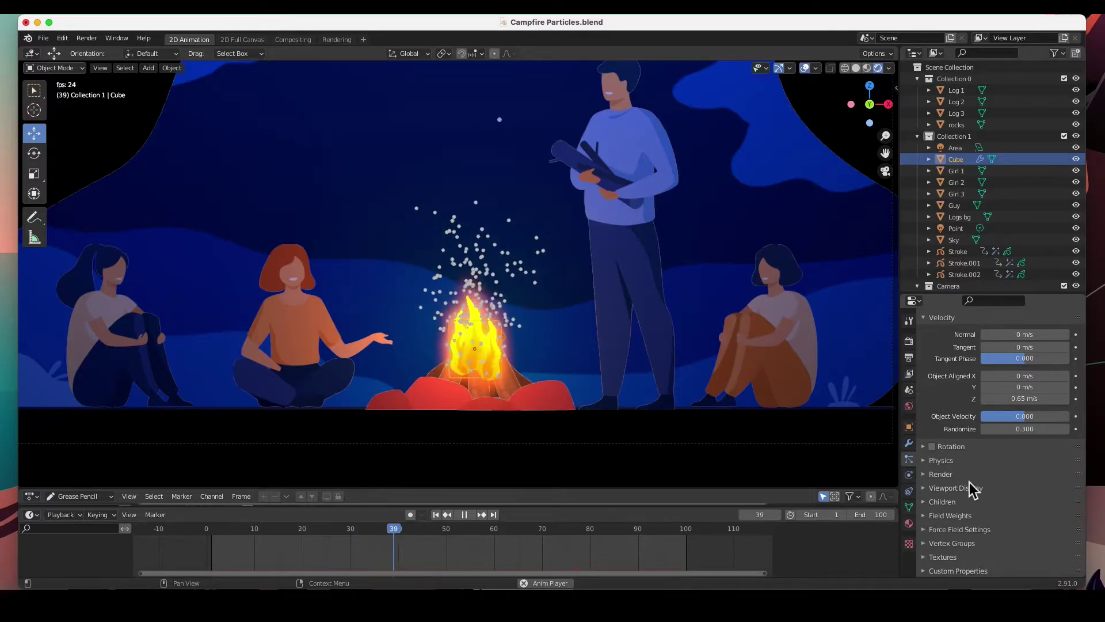
{"action": "left_click", "coordinate": [926, 460]}
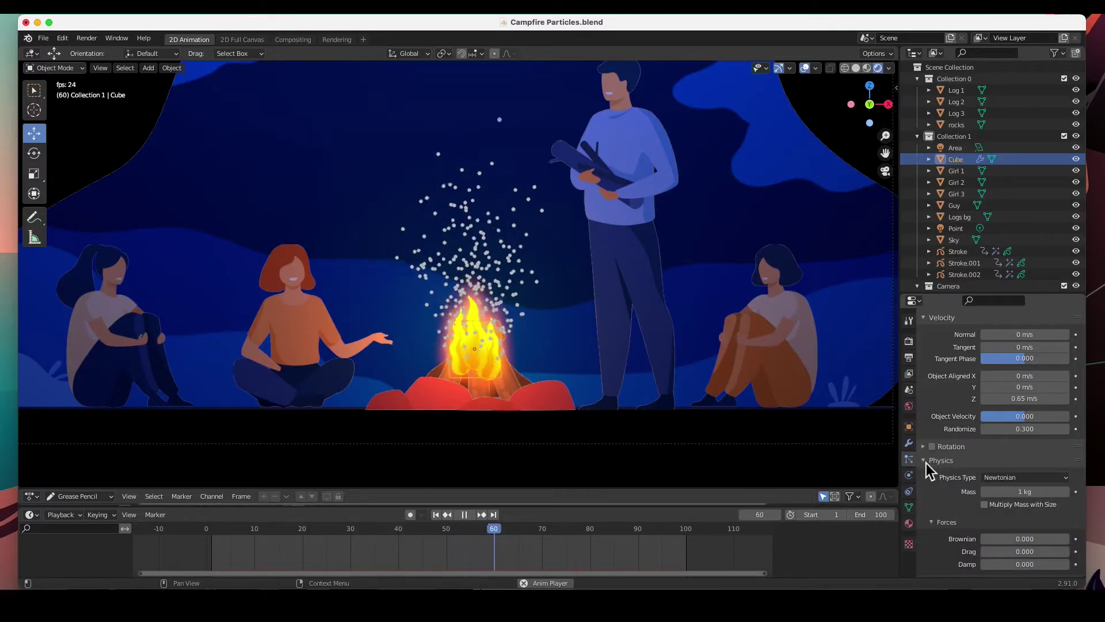
{"action": "scroll", "coordinate": [936, 470], "scroll_direction": "down", "scroll_amount": 3}
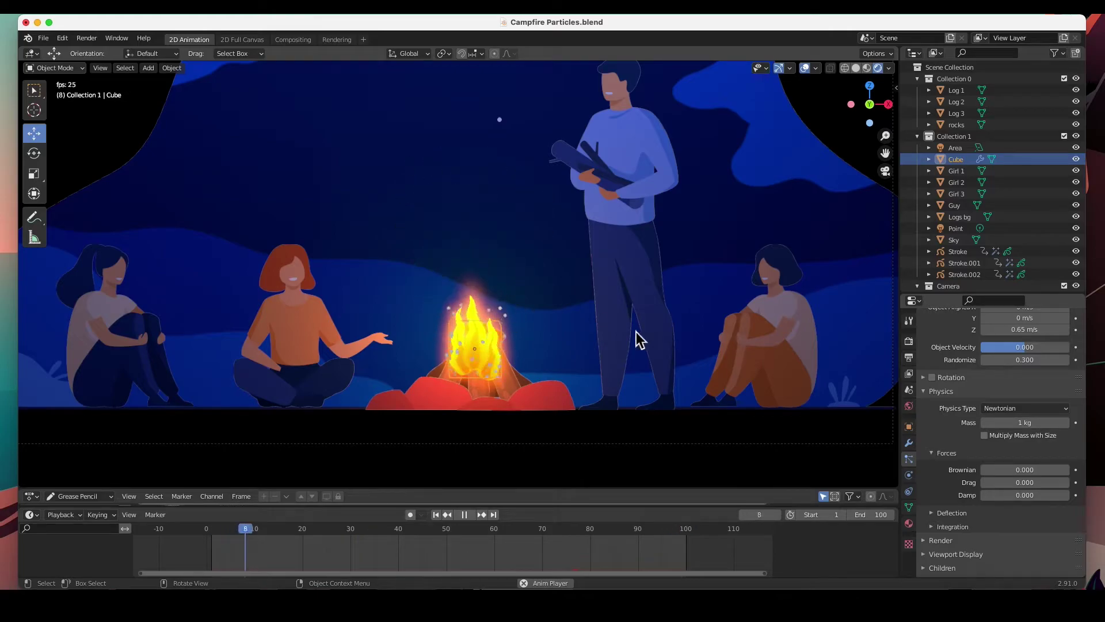
{"action": "left_click_drag", "start_coordinate": [1009, 469], "coordinate": [1070, 469]}
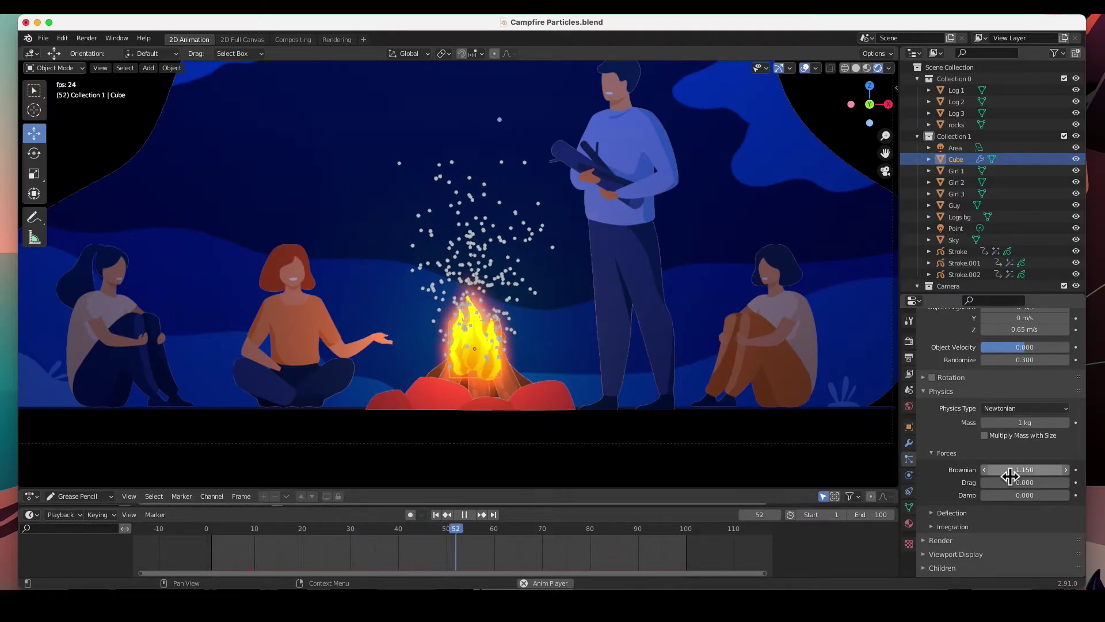
{"action": "left_click_drag", "start_coordinate": [1004, 469], "coordinate": [1070, 469]}
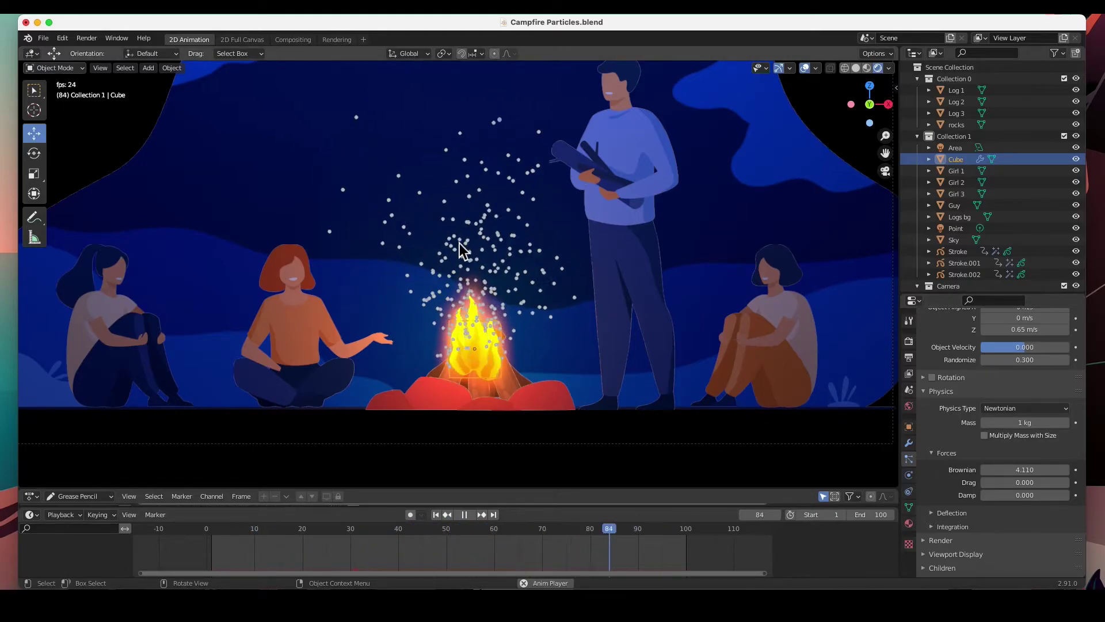
{"action": "scroll", "coordinate": [951, 441], "scroll_direction": "up", "scroll_amount": 4}
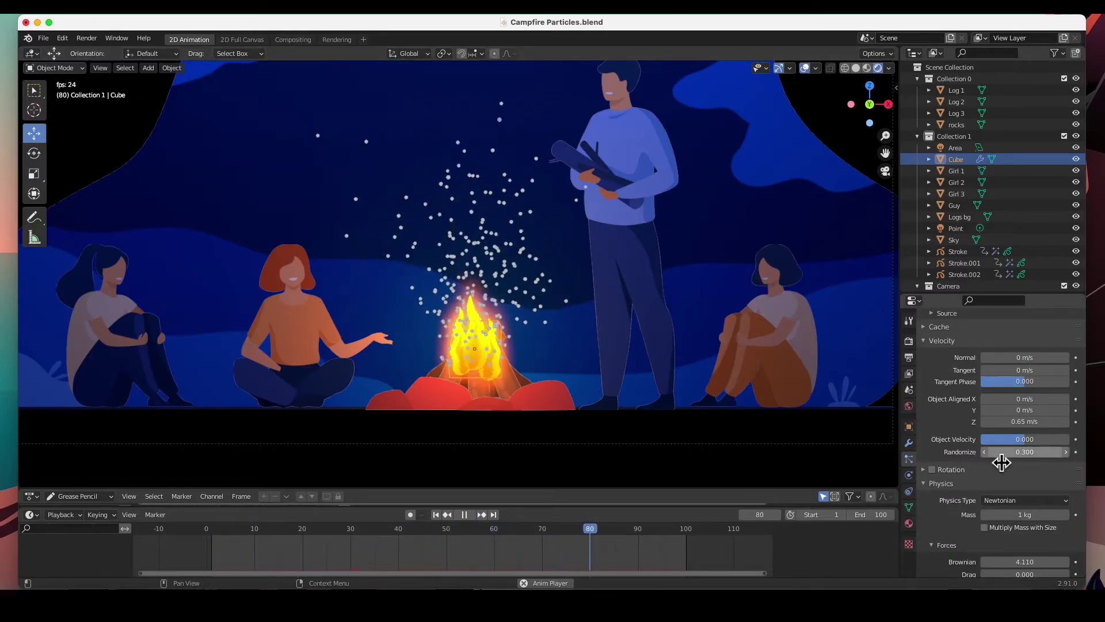
{"action": "key", "text": "BackSpace"}
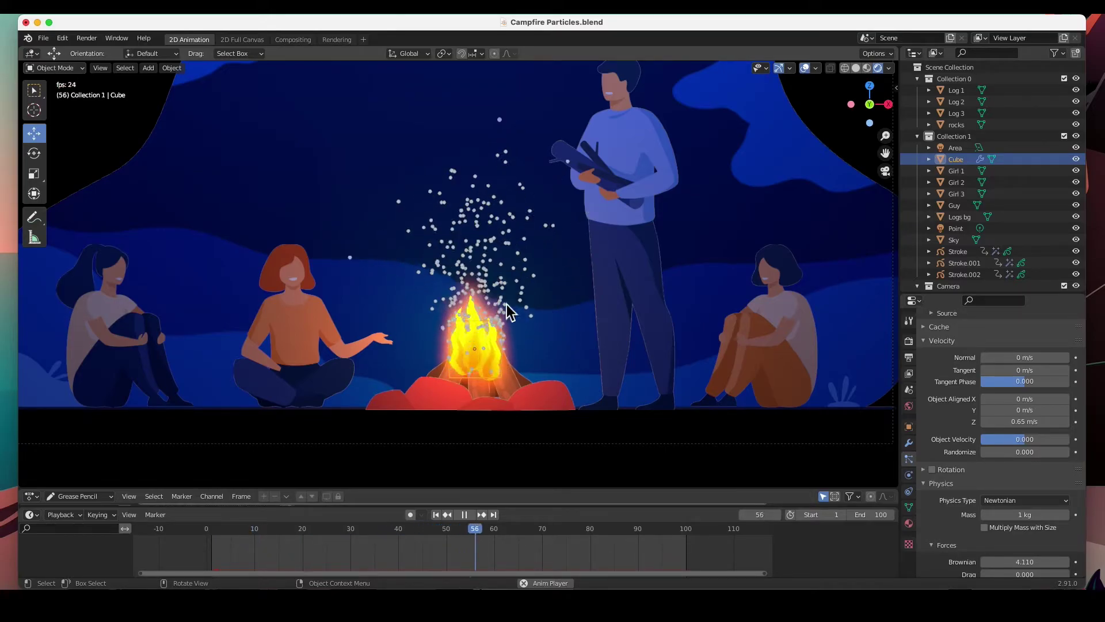
Try an emission number of 250 for the cube's particles, settling on 150
{"action": "scroll", "coordinate": [990, 437], "scroll_direction": "up", "scroll_amount": 7}
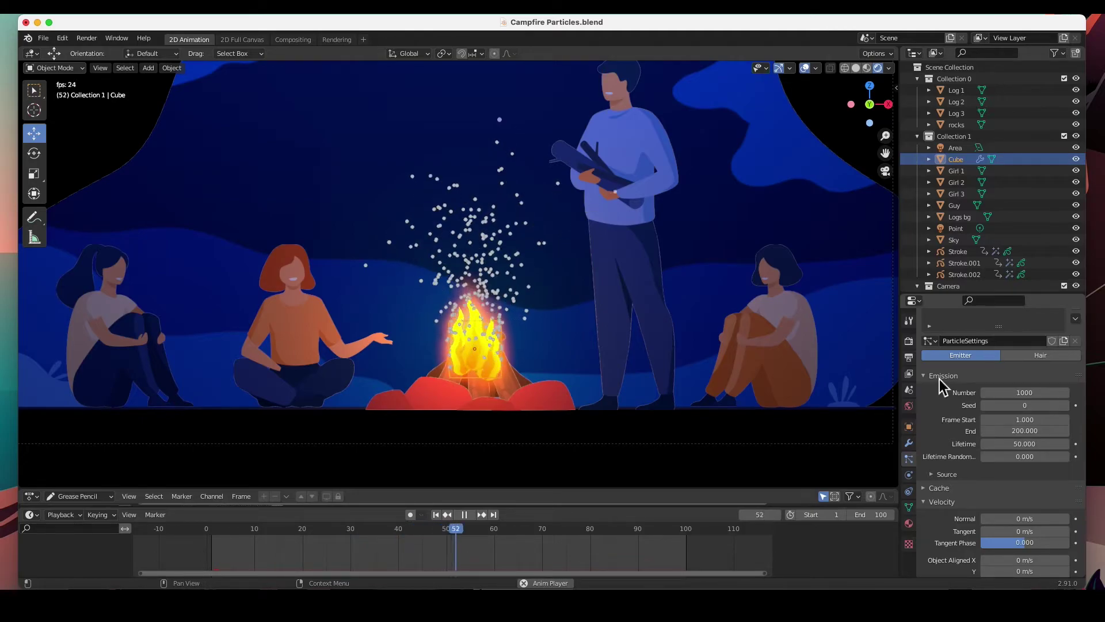
{"action": "left_click", "coordinate": [1047, 395]}
{"action": "type", "text": "2"}
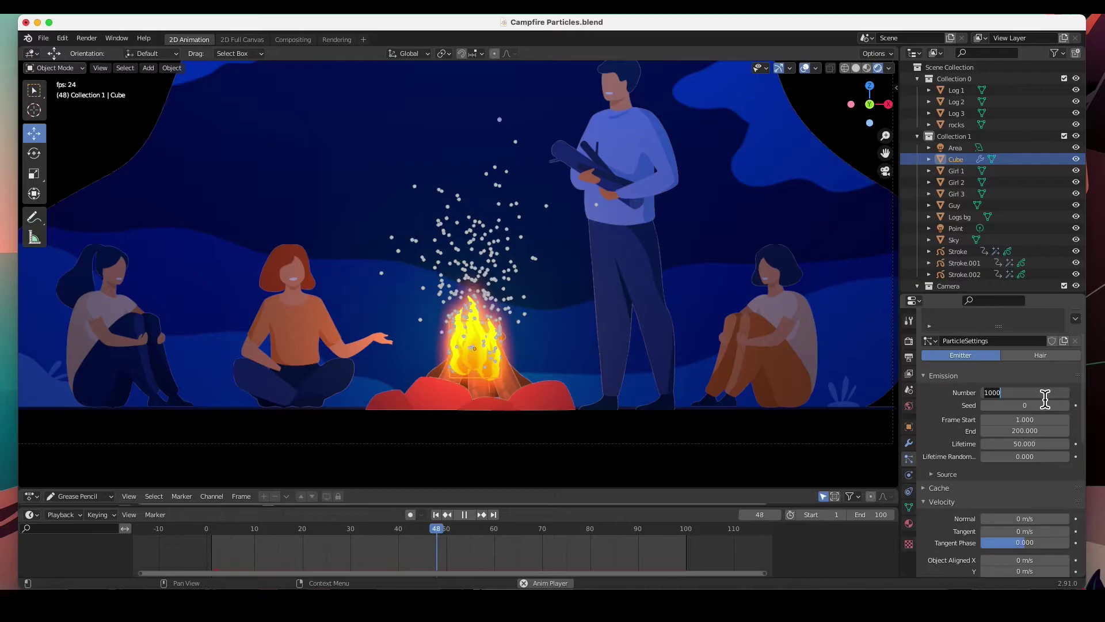
{"action": "type", "text": "50"}
{"action": "key", "text": "Return"}
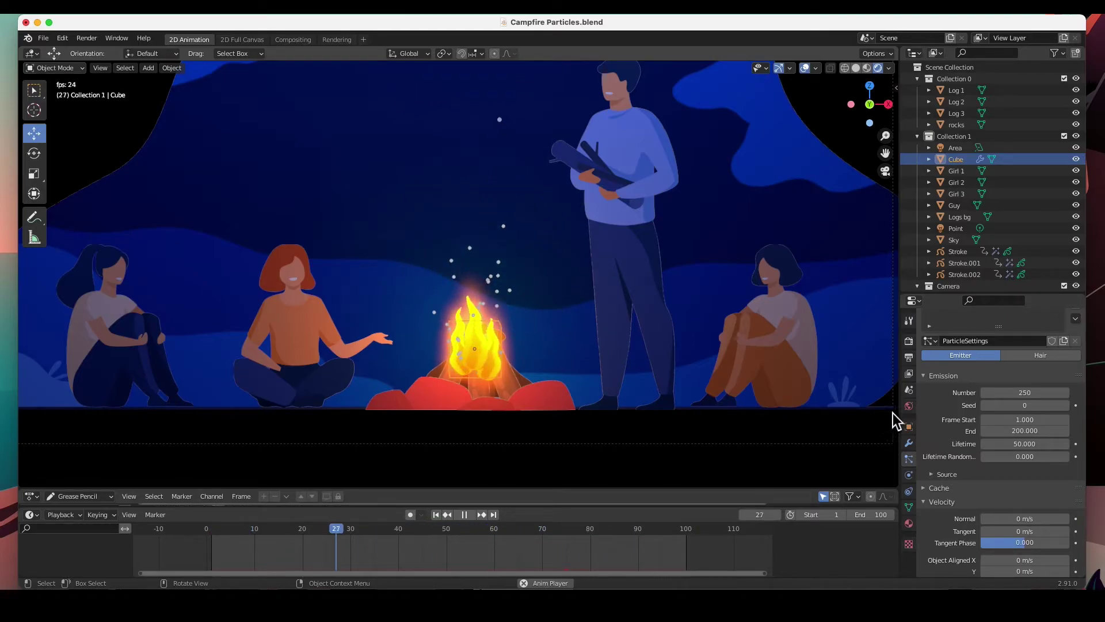
{"action": "left_click", "coordinate": [1046, 394]}
{"action": "type", "text": "150"}
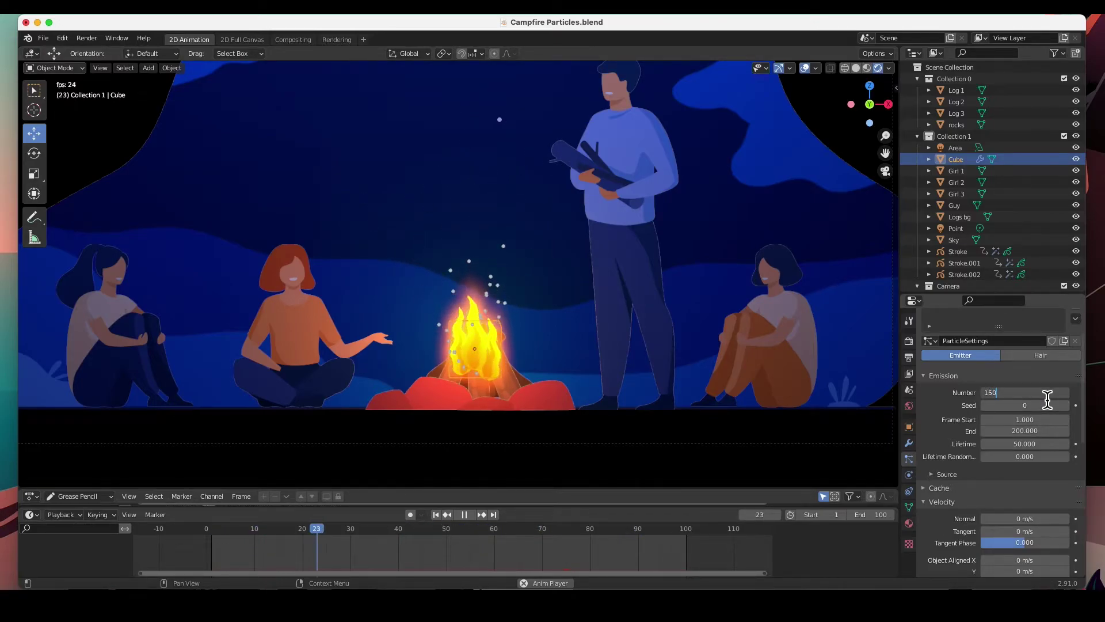
{"action": "key", "text": "Return"}
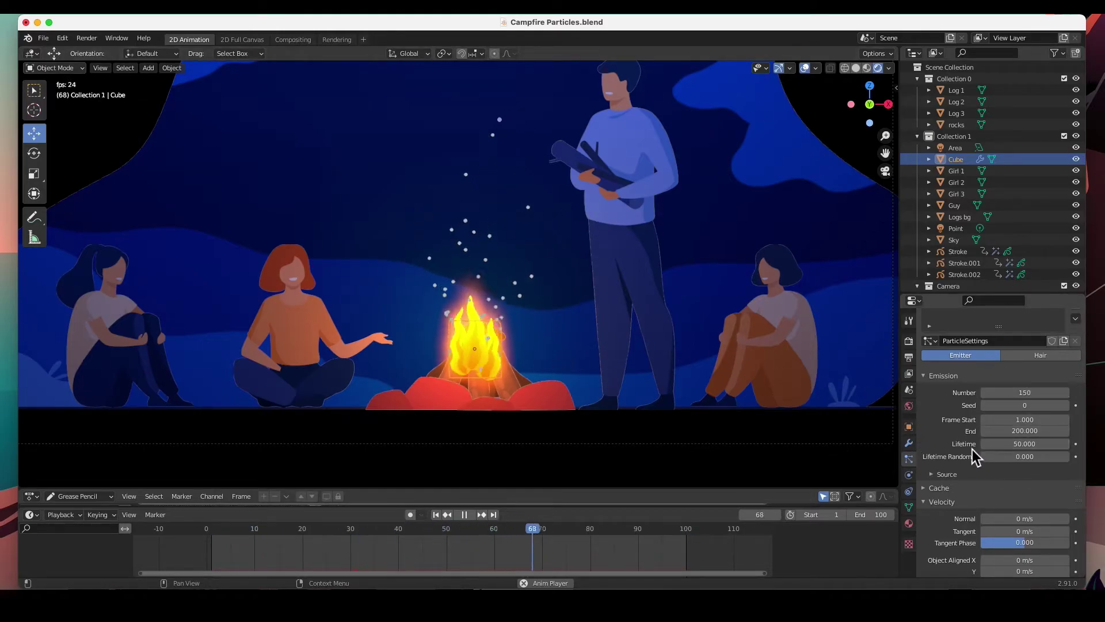
Try a particle lifetime of 20 frames, settling on 35
{"action": "left_click", "coordinate": [1018, 449]}
{"action": "left_click_drag", "start_coordinate": [1050, 453], "coordinate": [966, 446]}
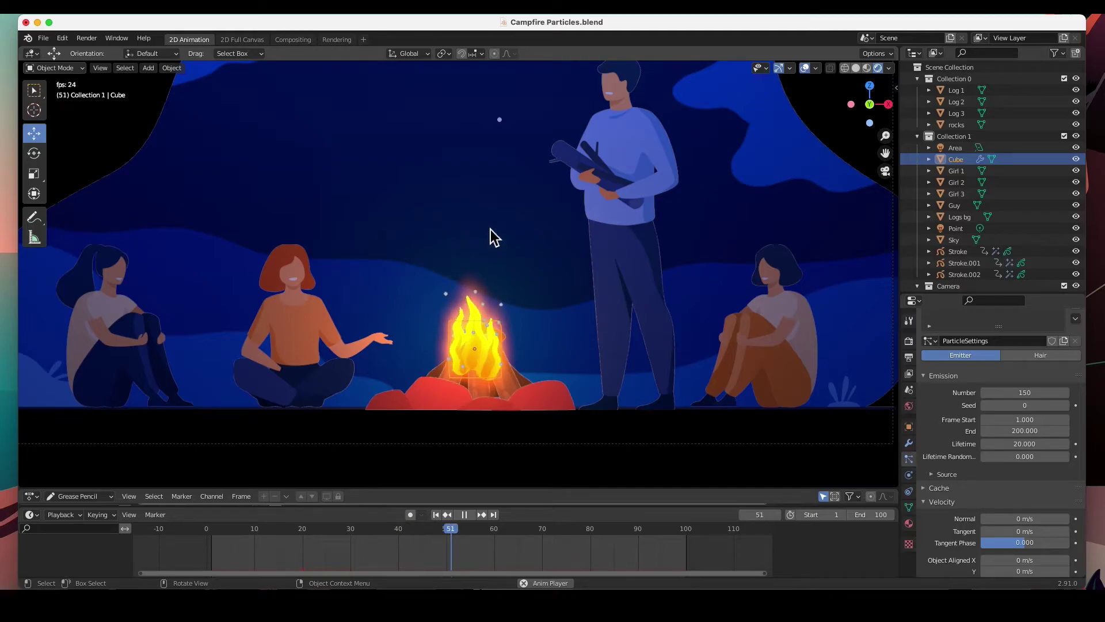
{"action": "left_click", "coordinate": [1025, 444]}
{"action": "type", "text": "20.0"}
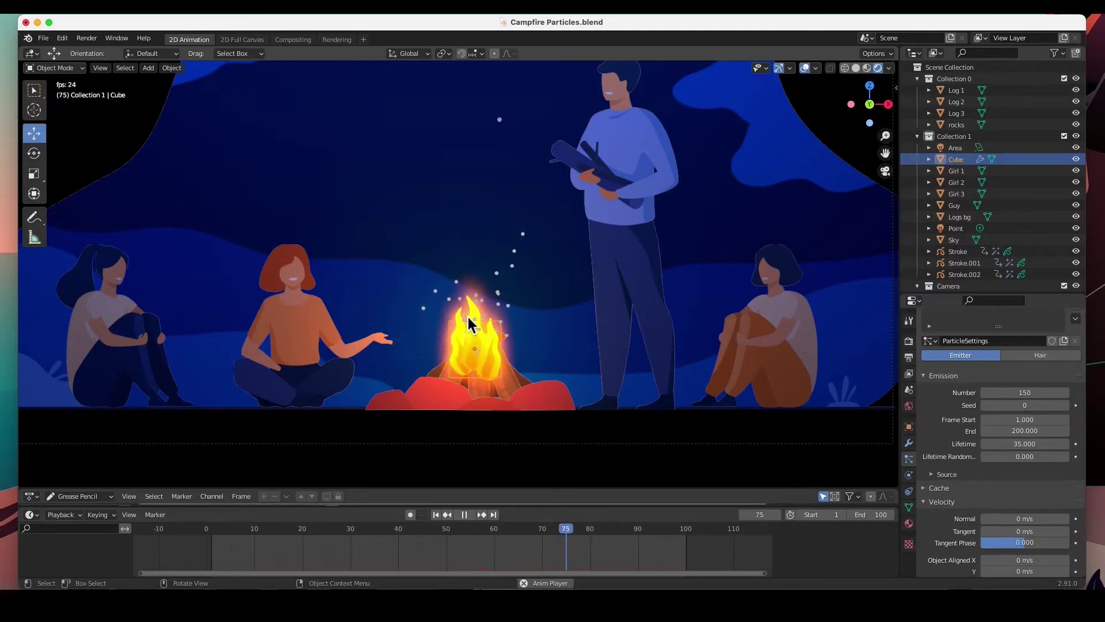
Stop the animation playback and save the scene as a new file named Campfire Particles v2.blend
{"action": "left_click", "coordinate": [466, 517]}
{"action": "scroll", "coordinate": [510, 431], "scroll_direction": "down", "scroll_amount": 1}
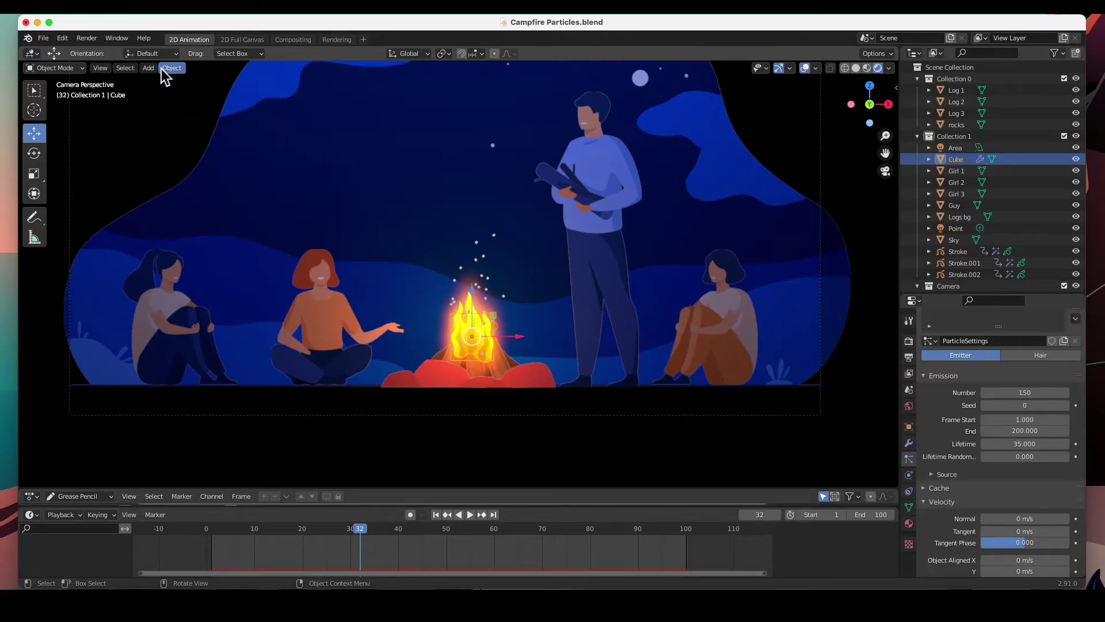
{"action": "left_click", "coordinate": [45, 40]}
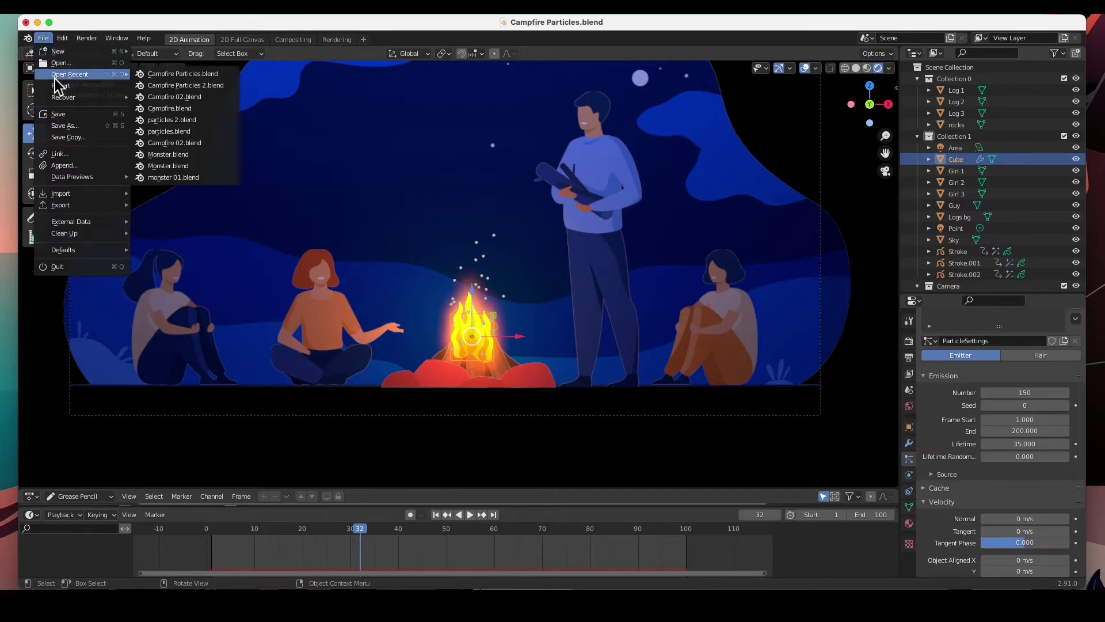
{"action": "left_click", "coordinate": [65, 129]}
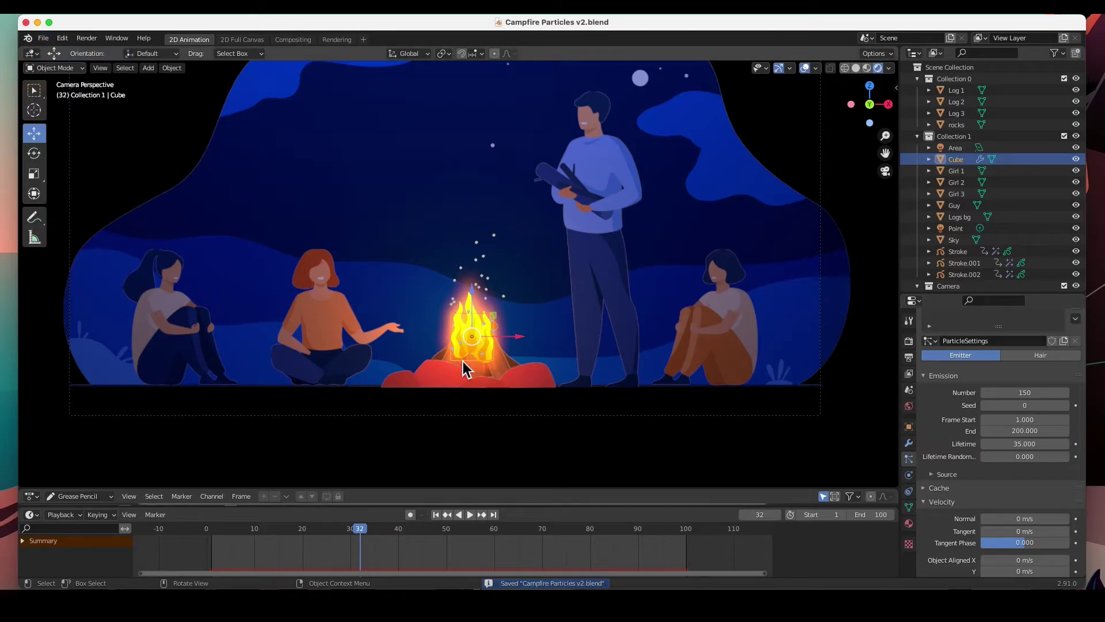
{"action": "scroll", "coordinate": [491, 306], "scroll_direction": "up", "scroll_amount": 1}
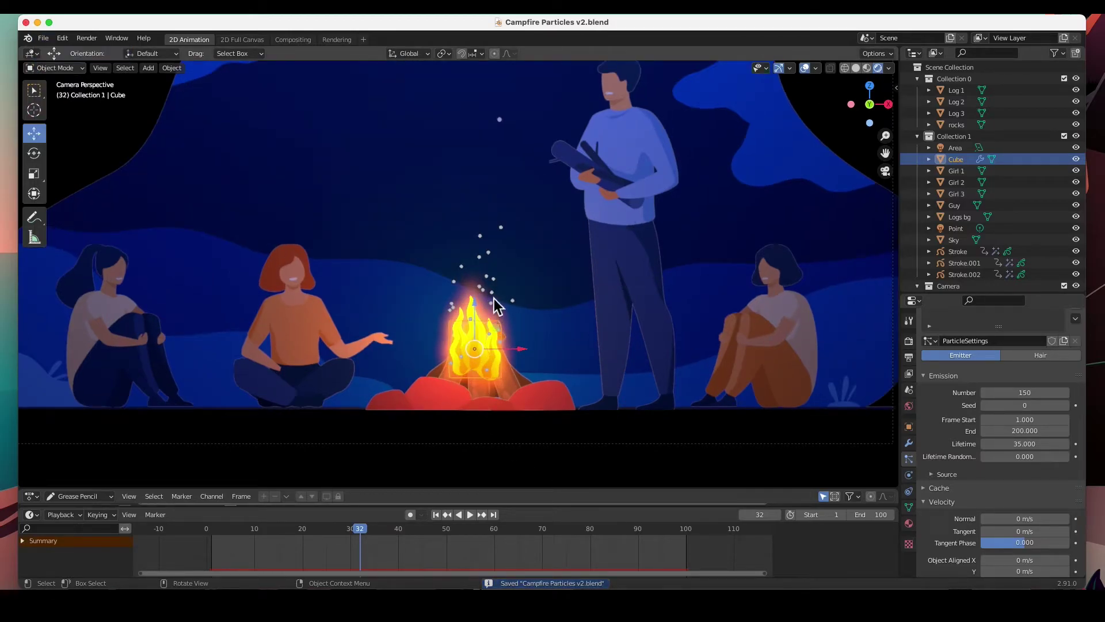
Add a mesh cube above the campfire and scale it uniformly down to a little over half its size
{"action": "left_click", "coordinate": [149, 70]}
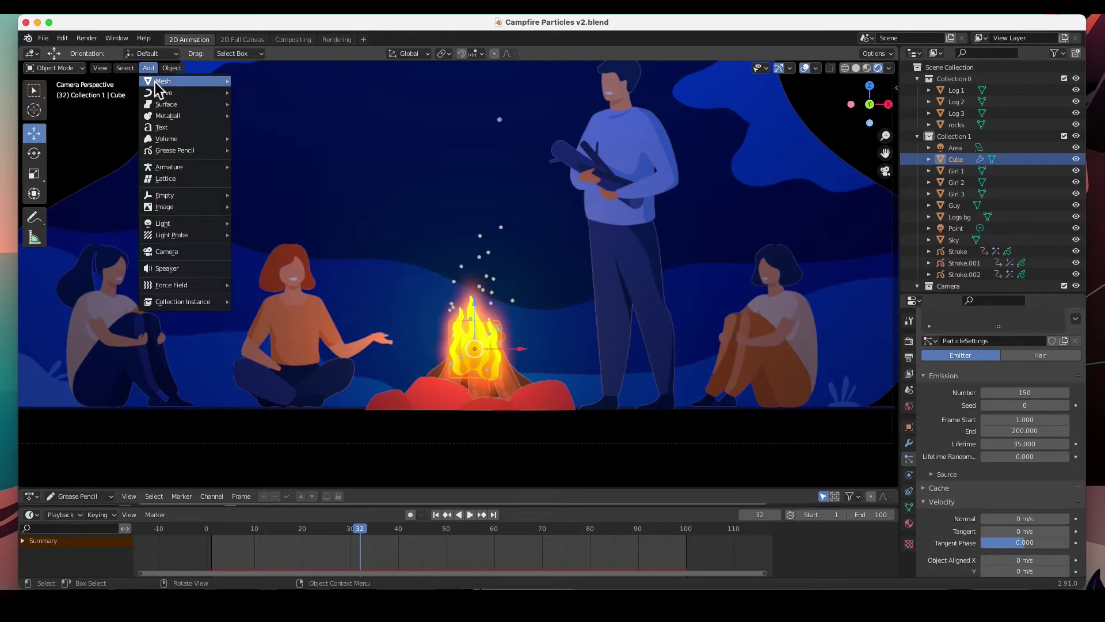
{"action": "mouse_move", "coordinate": [154, 82]}
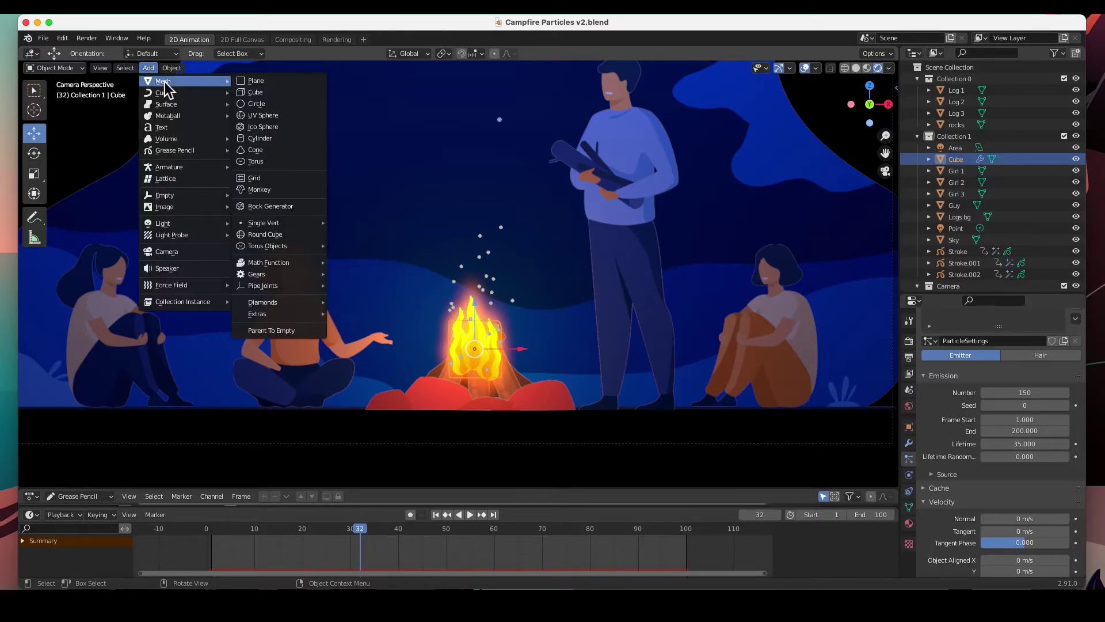
{"action": "left_click", "coordinate": [260, 93]}
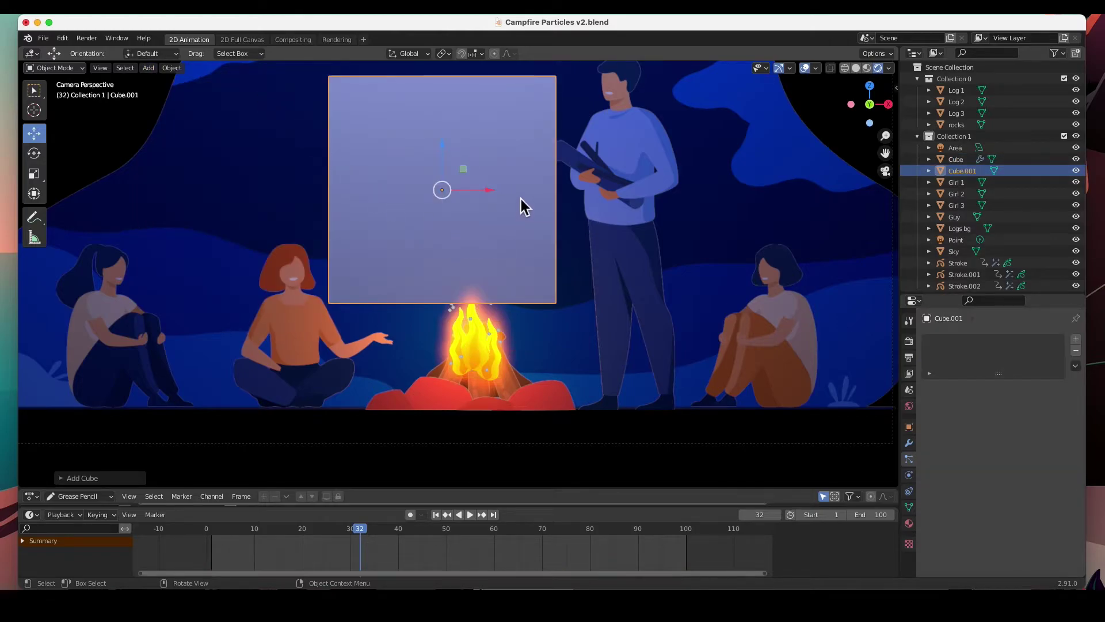
{"action": "scroll", "coordinate": [521, 200], "scroll_direction": "down", "scroll_amount": 2}
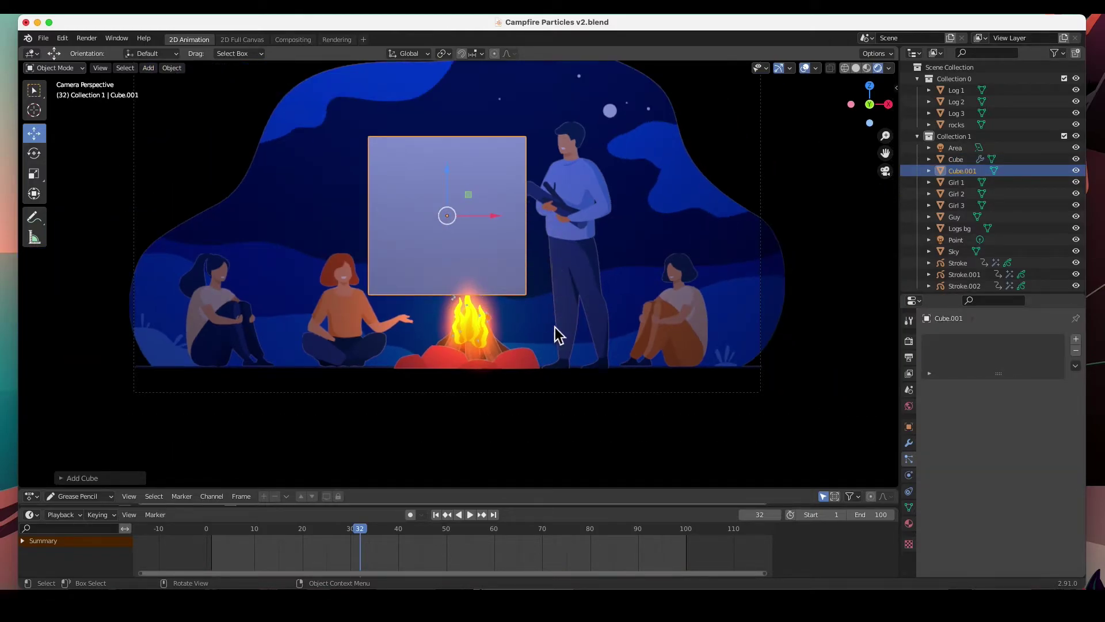
{"action": "key", "text": "s"}
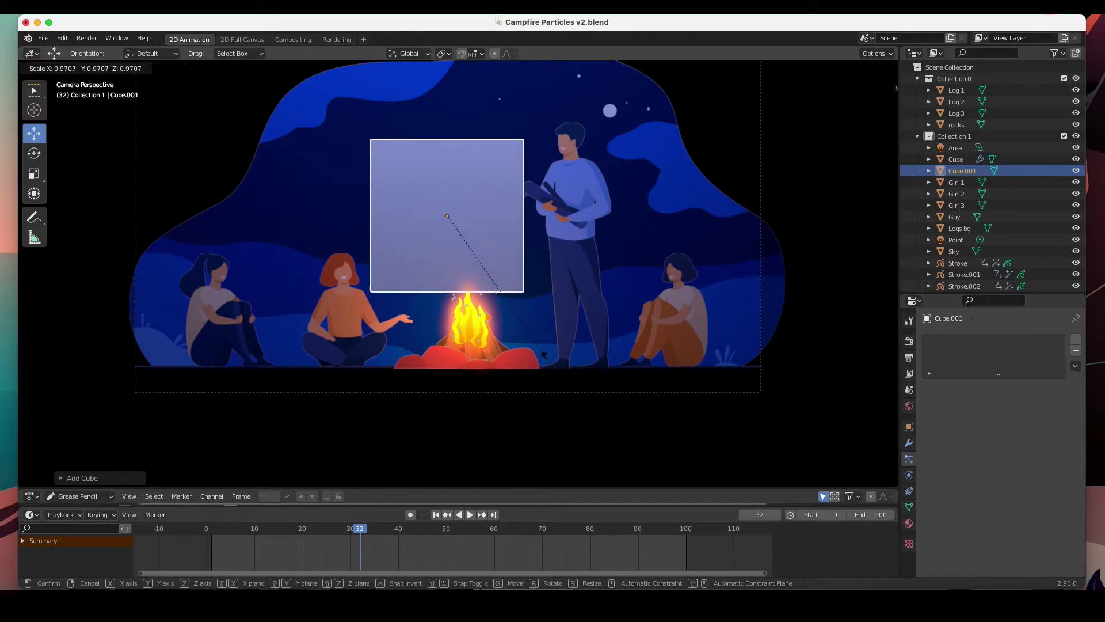
{"action": "left_click", "coordinate": [492, 295]}
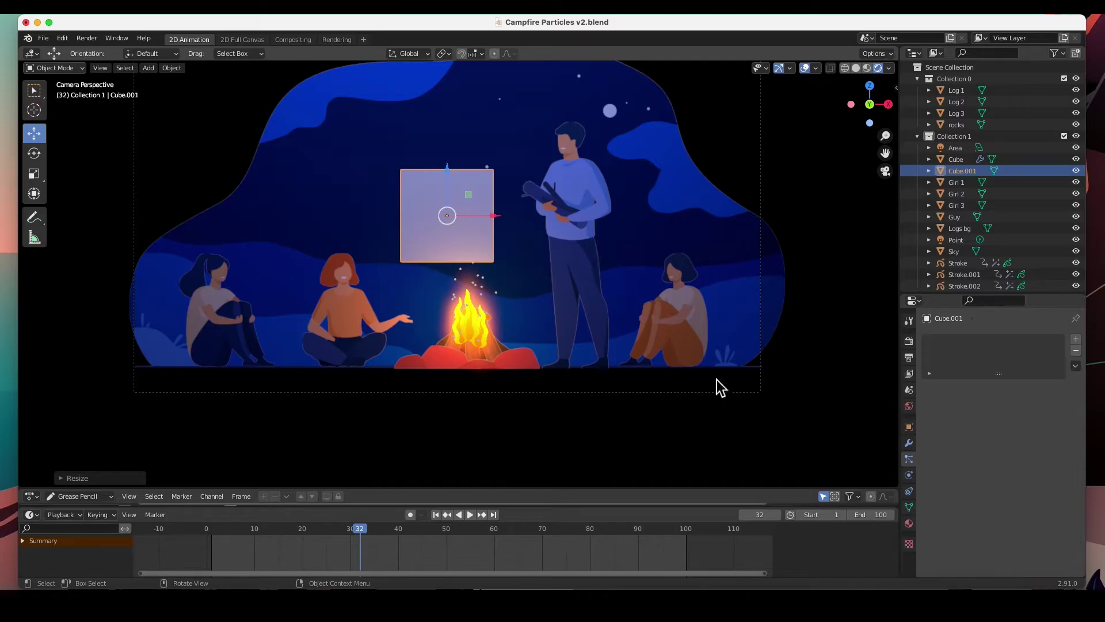
Try a Subdivision Surface modifier with viewport level 2 on the new cube and remove it
{"action": "left_click", "coordinate": [908, 445]}
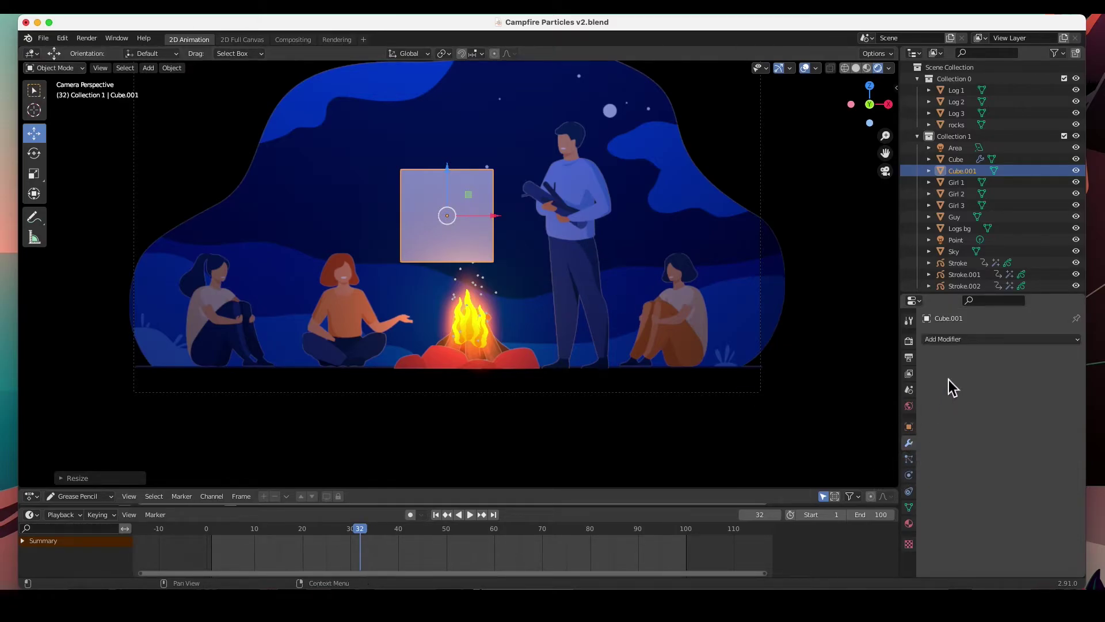
{"action": "left_click", "coordinate": [962, 342]}
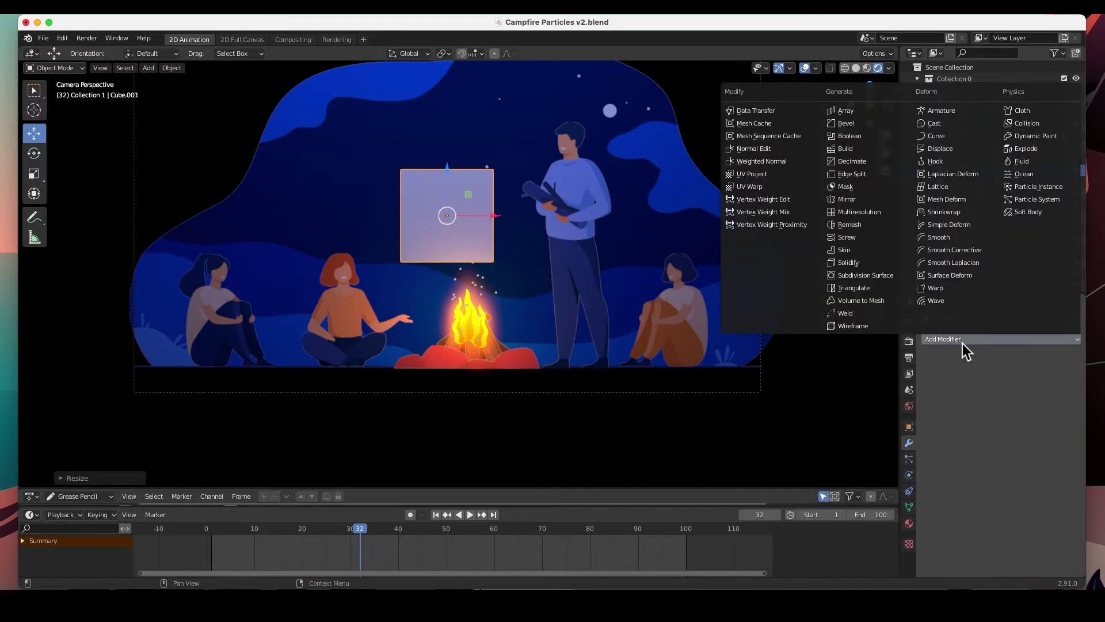
{"action": "left_click", "coordinate": [881, 277]}
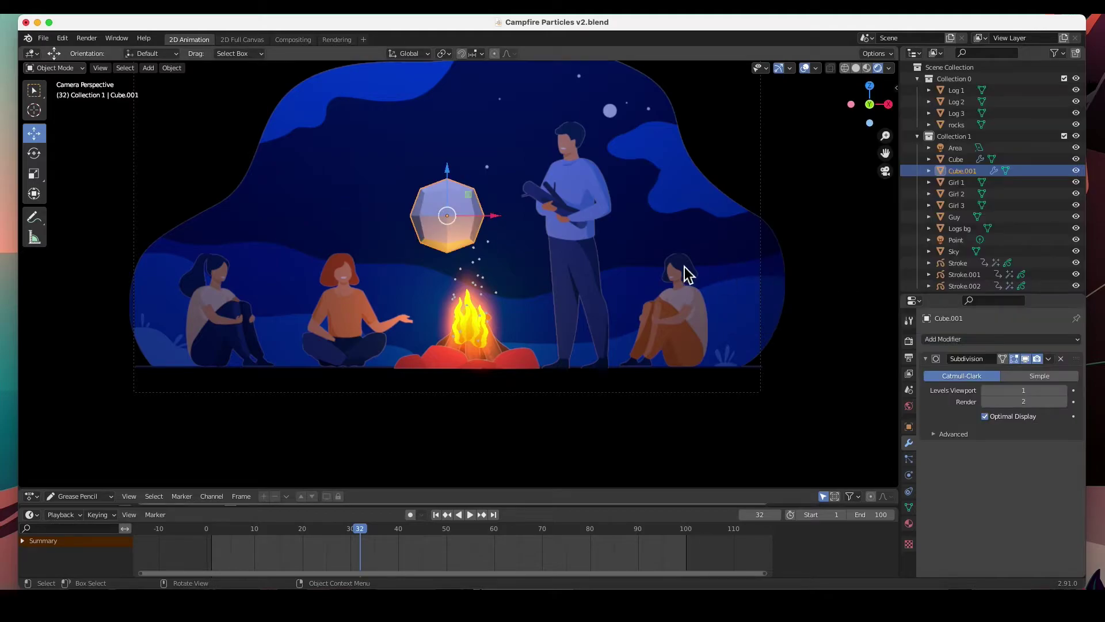
{"action": "left_click", "coordinate": [1064, 391]}
{"action": "middle_click_drag", "start_coordinate": [440, 261], "coordinate": [472, 275]}
{"action": "key", "text": "KP_0"}
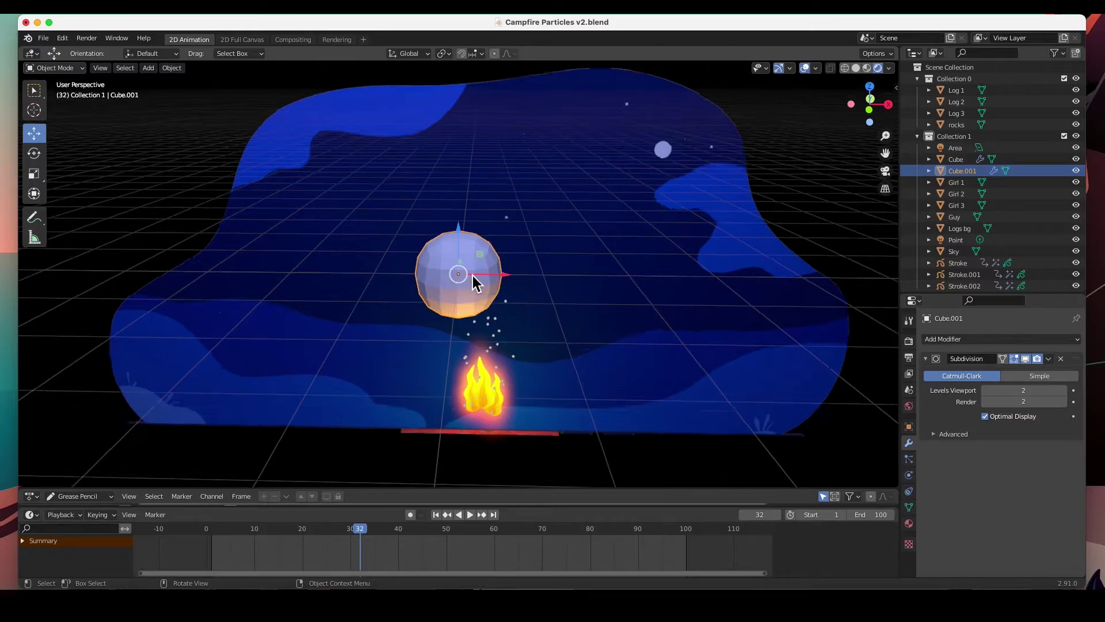
{"action": "left_click", "coordinate": [1062, 360]}
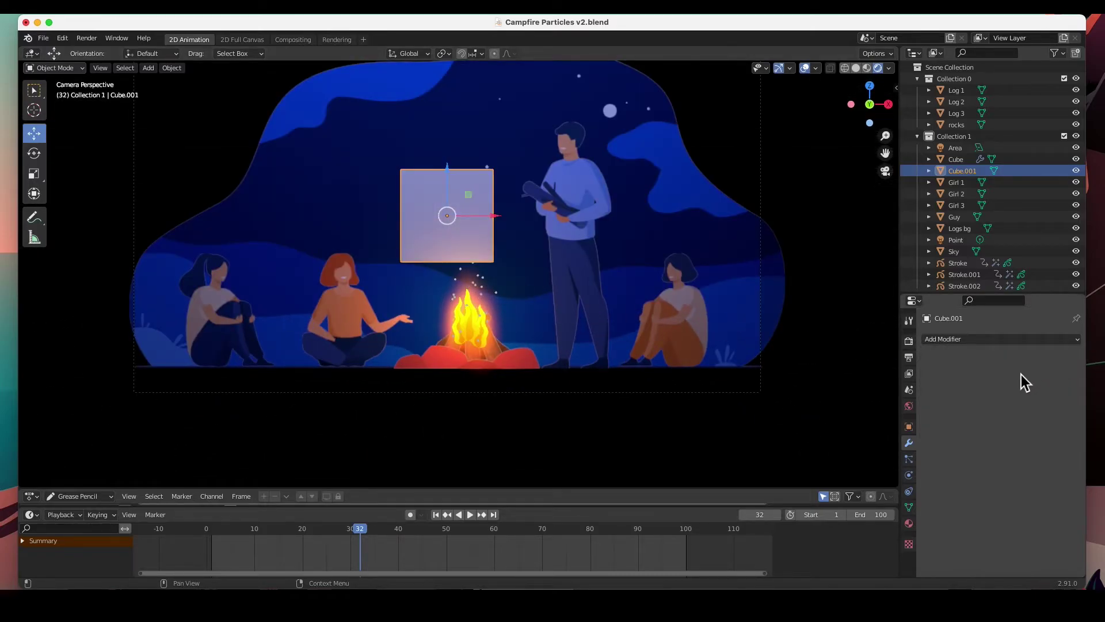
Give the new cube a Subdivision Surface modifier with viewport level 2 and apply it
{"action": "left_click", "coordinate": [999, 345]}
{"action": "left_click", "coordinate": [958, 345]}
{"action": "left_click", "coordinate": [960, 340]}
{"action": "left_click", "coordinate": [865, 276]}
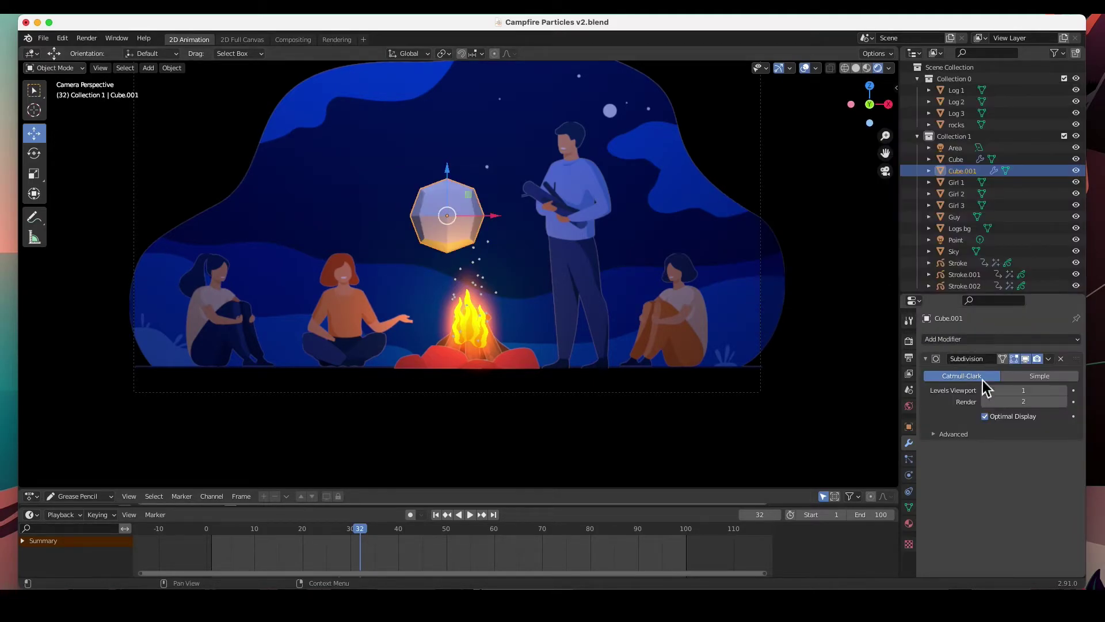
{"action": "left_click", "coordinate": [1064, 391]}
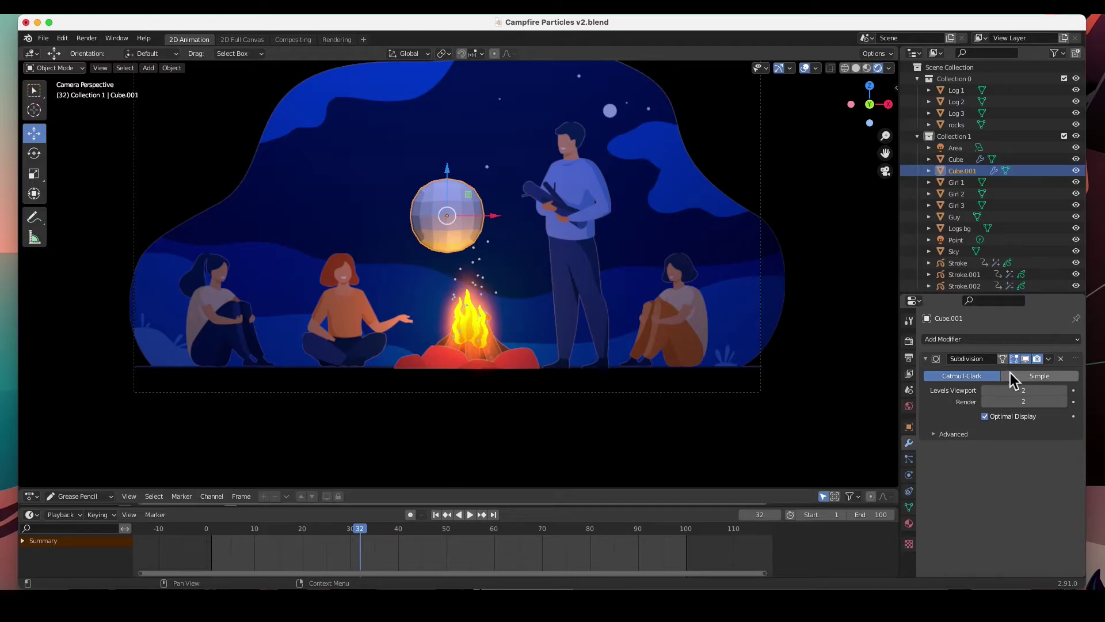
{"action": "left_click", "coordinate": [1048, 361]}
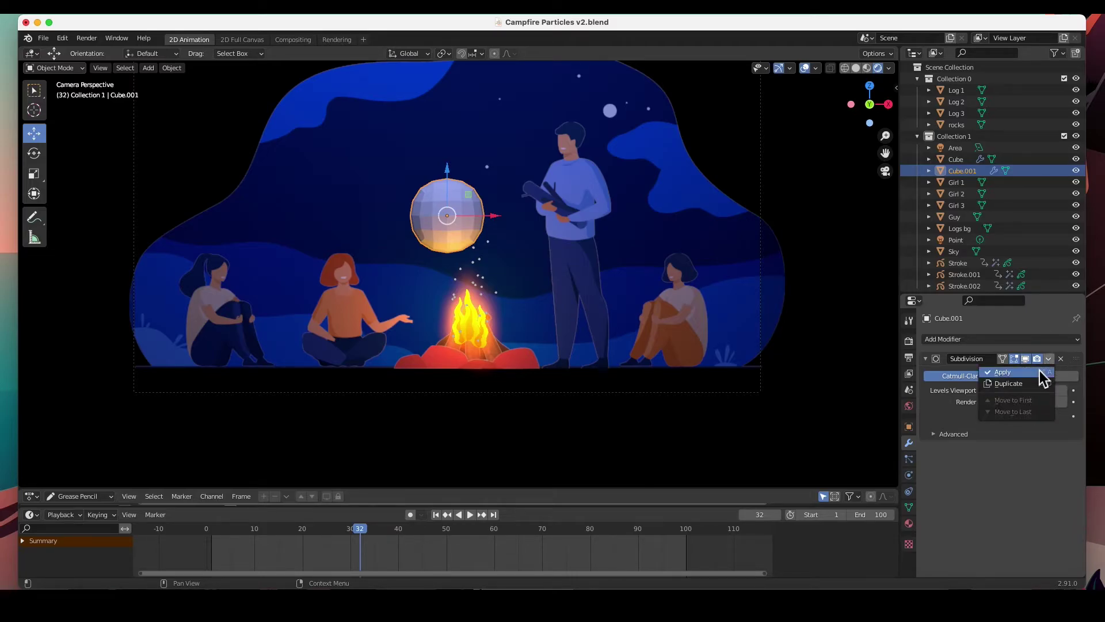
{"action": "left_click", "coordinate": [1039, 371]}
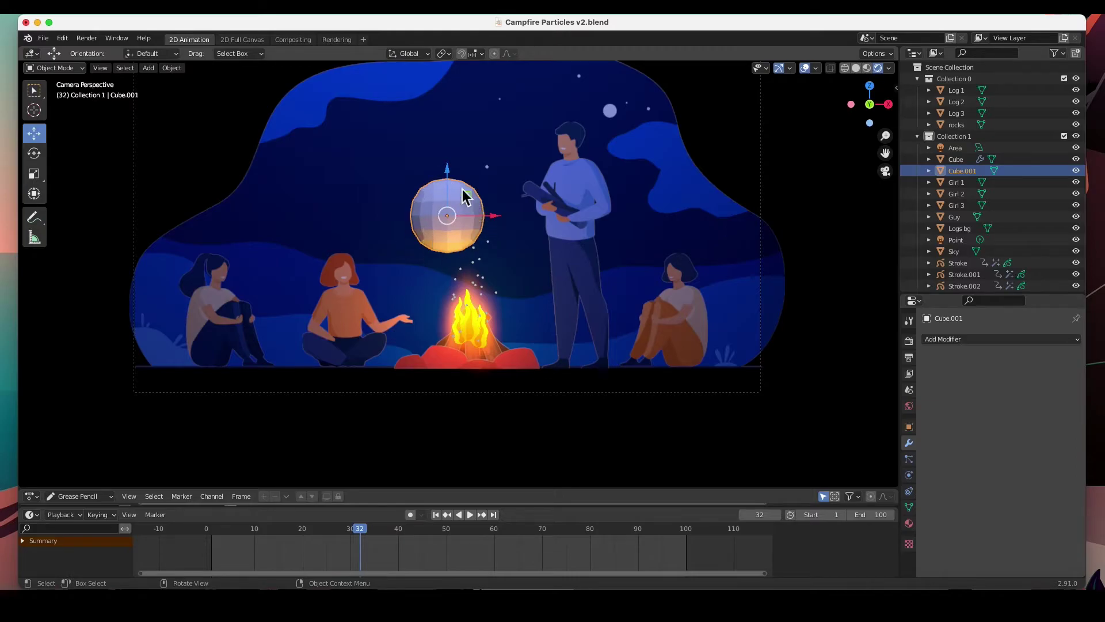
Shade the rounded cube smooth and move it along the X axis in front of the standing man
{"action": "right_click", "coordinate": [428, 204]}
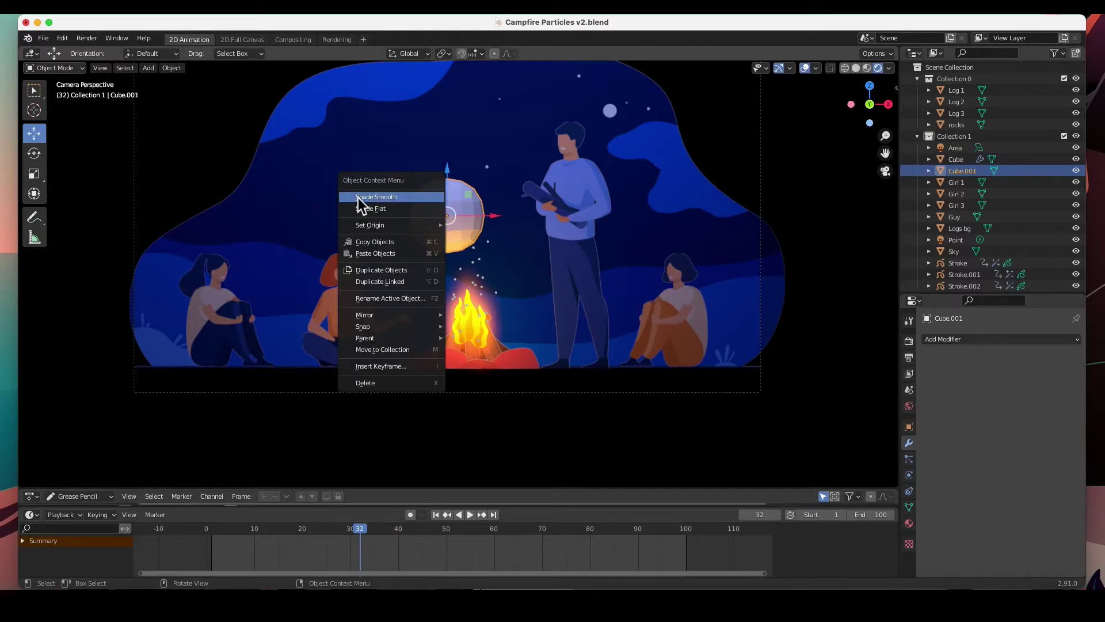
{"action": "left_click", "coordinate": [386, 199]}
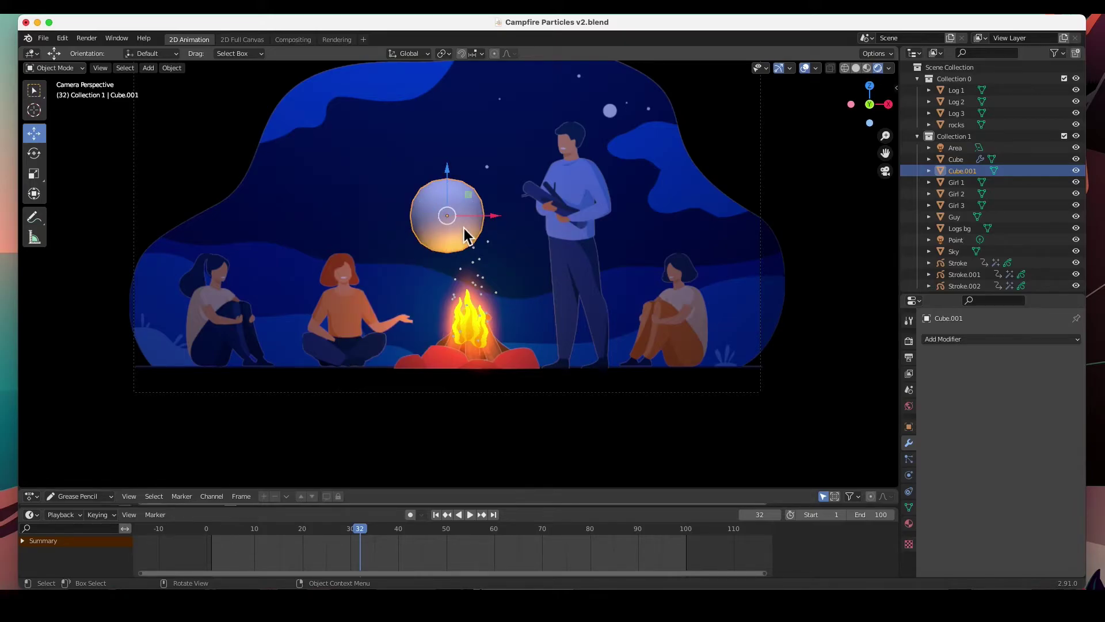
{"action": "left_click_drag", "start_coordinate": [494, 218], "coordinate": [615, 240]}
{"action": "scroll", "coordinate": [599, 235], "scroll_direction": "up", "scroll_amount": 1}
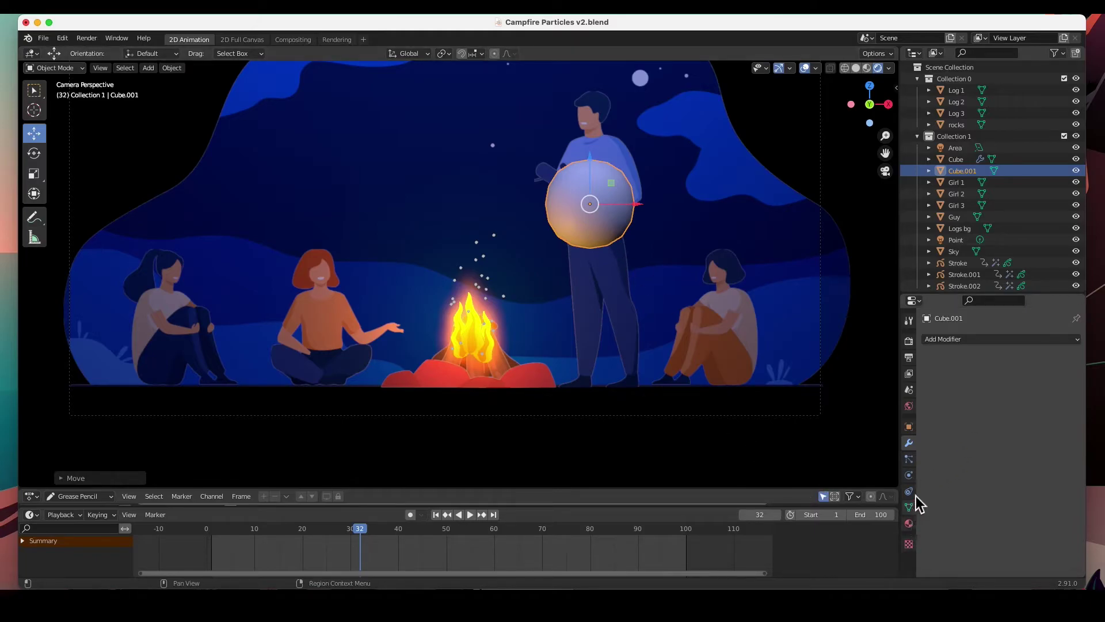
Create a new material on the sphere-shaped object and name it Spark
{"action": "left_click", "coordinate": [909, 523]}
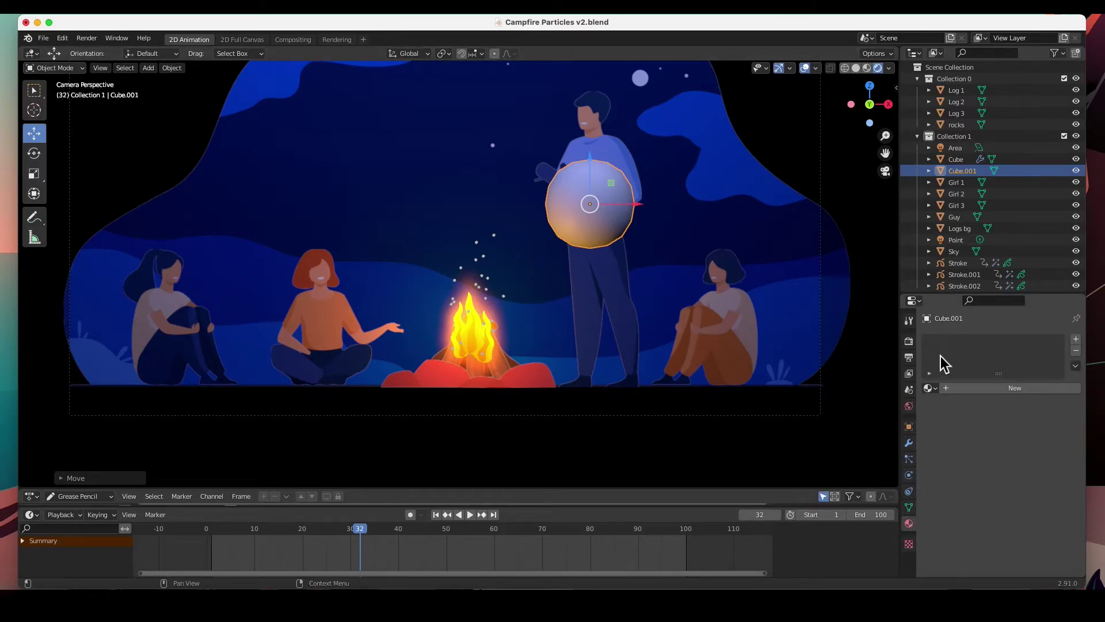
{"action": "left_click", "coordinate": [1076, 339]}
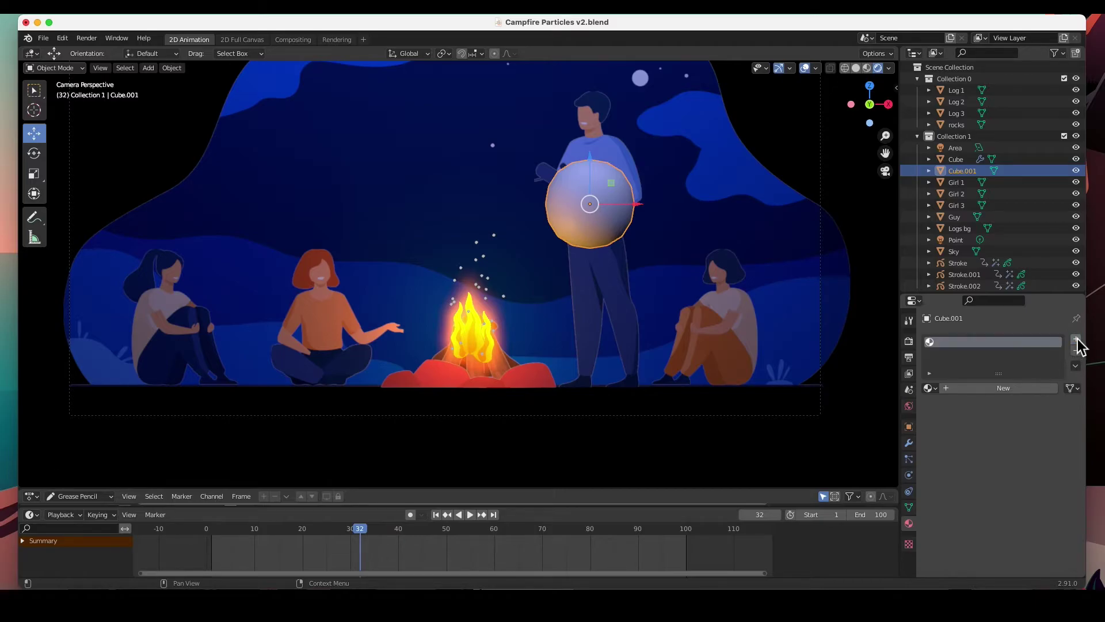
{"action": "left_click", "coordinate": [968, 388]}
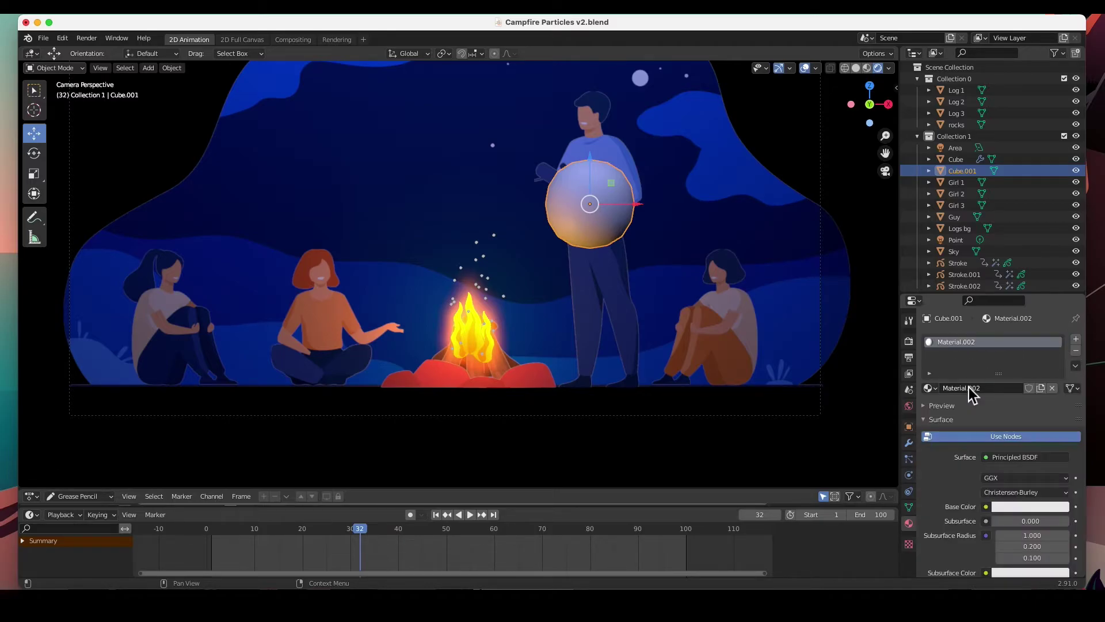
{"action": "double_click", "coordinate": [979, 343]}
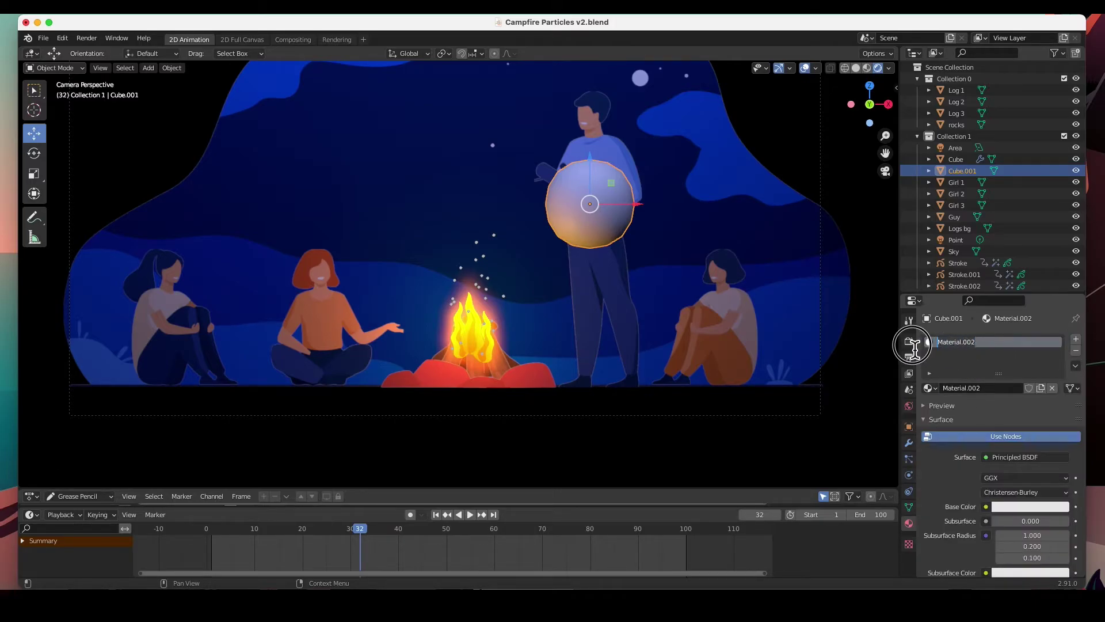
{"action": "type", "text": "Spark"}
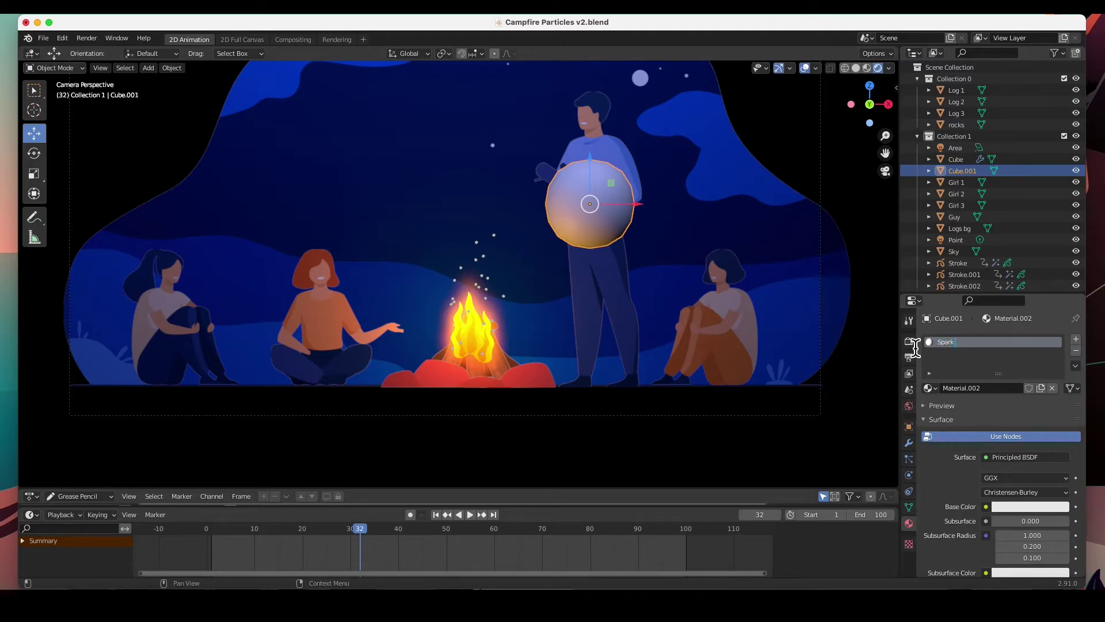
{"action": "key", "text": "Return"}
Set the Spark material's base color to a yellow-orange with hue 0.117, saturation 1 and value 0.906
{"action": "scroll", "coordinate": [979, 495], "scroll_direction": "down", "scroll_amount": 3}
{"action": "left_click", "coordinate": [1024, 439]}
{"action": "left_click_drag", "start_coordinate": [1001, 328], "coordinate": [980, 346]}
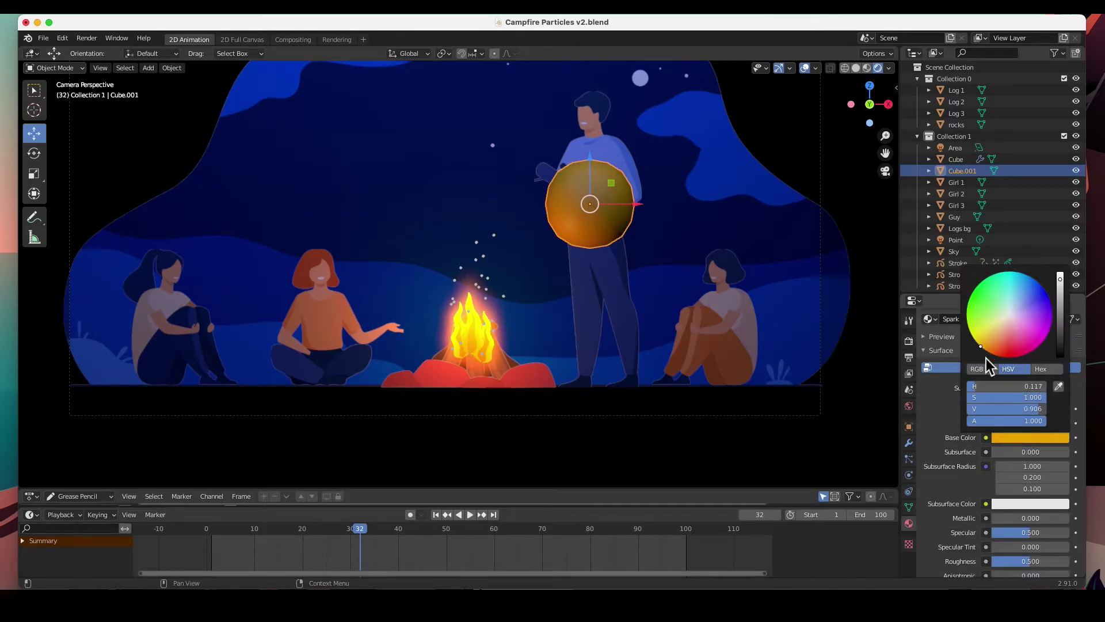
Set the Spark material's specular to 0 and its roughness to 1
{"action": "scroll", "coordinate": [979, 460], "scroll_direction": "down", "scroll_amount": 2}
{"action": "scroll", "coordinate": [979, 458], "scroll_direction": "down", "scroll_amount": 3}
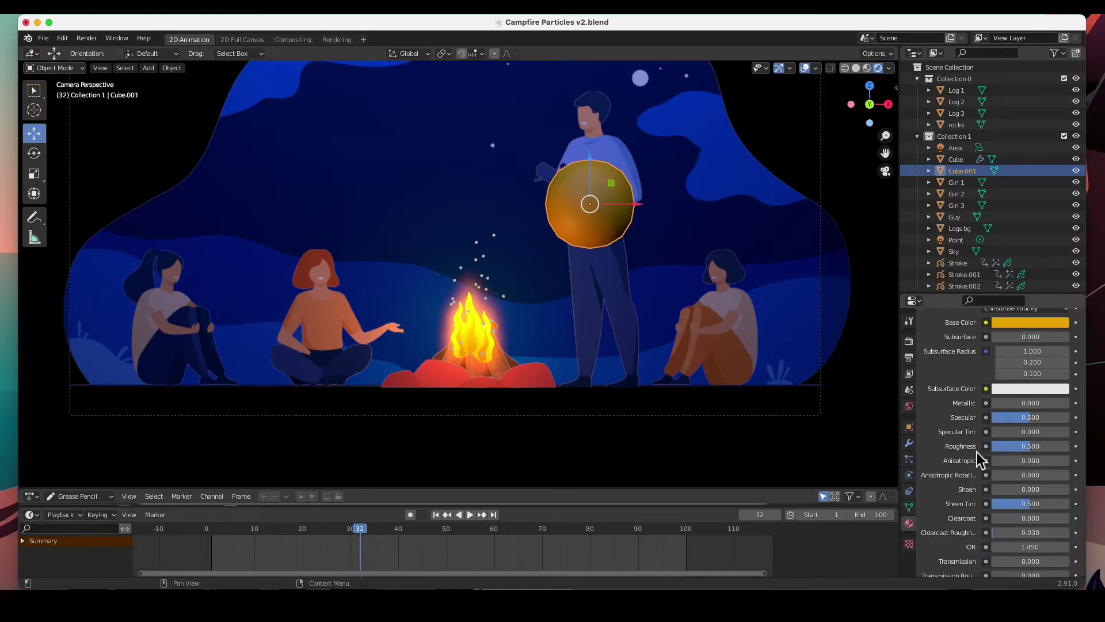
{"action": "left_click_drag", "start_coordinate": [1030, 417], "coordinate": [1002, 417]}
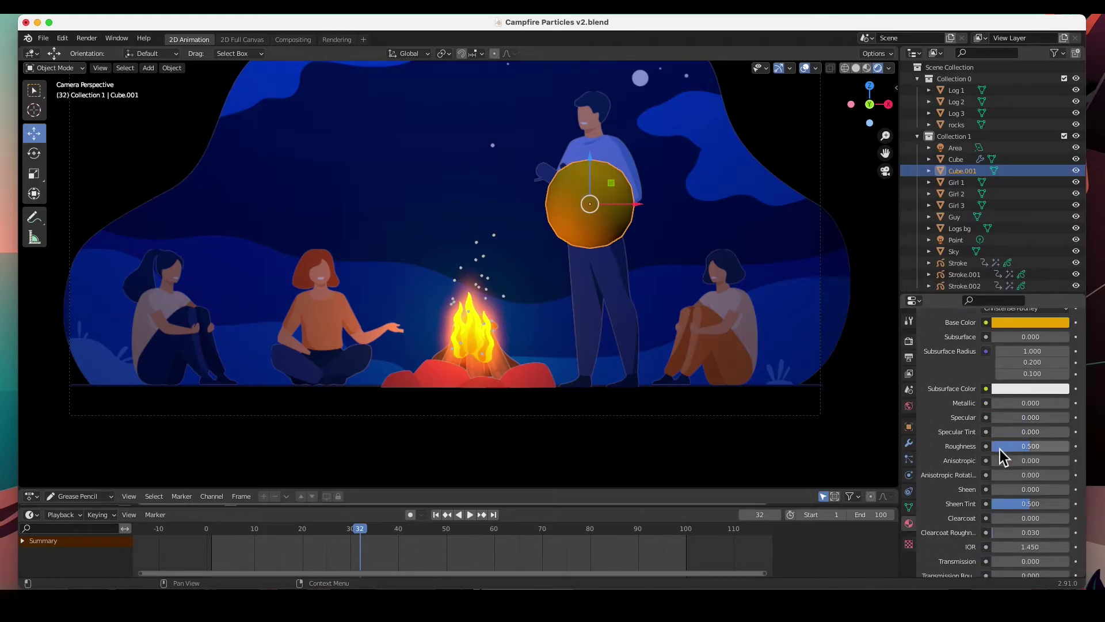
{"action": "left_click_drag", "start_coordinate": [1030, 447], "coordinate": [1071, 446]}
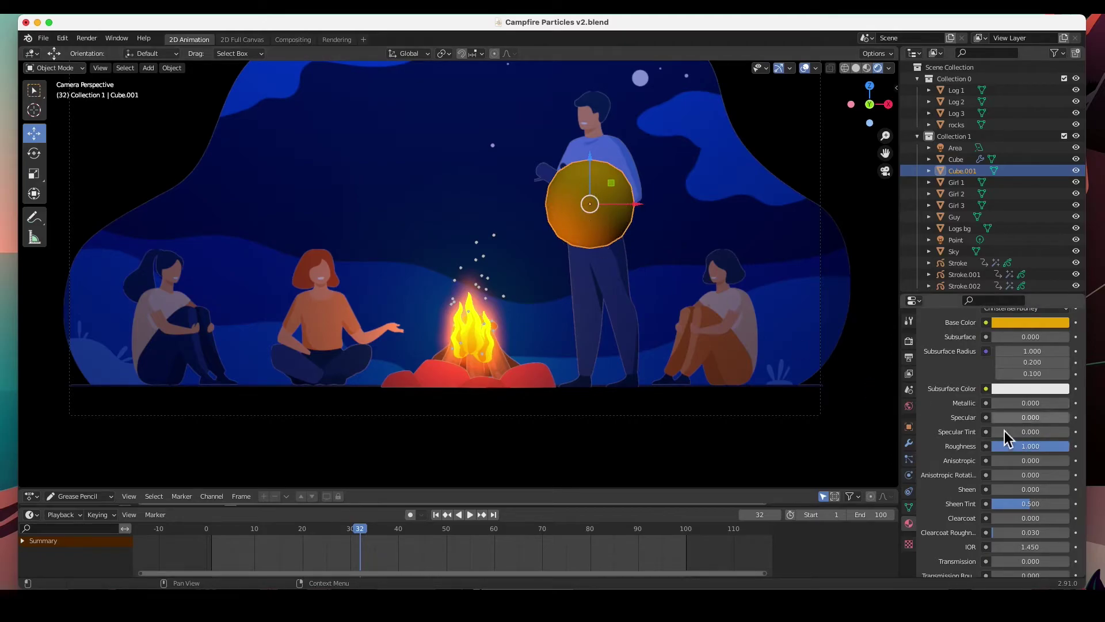
Give the Spark material an orange emission color at full brightness and an emission strength of 8
{"action": "scroll", "coordinate": [986, 476], "scroll_direction": "down", "scroll_amount": 6}
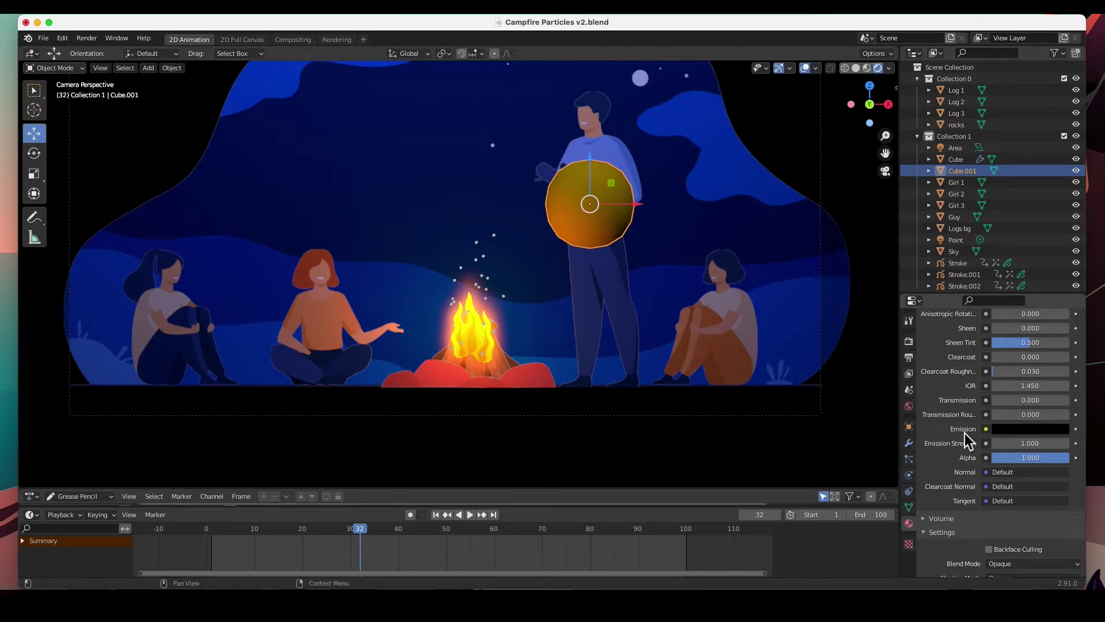
{"action": "left_click", "coordinate": [1030, 431]}
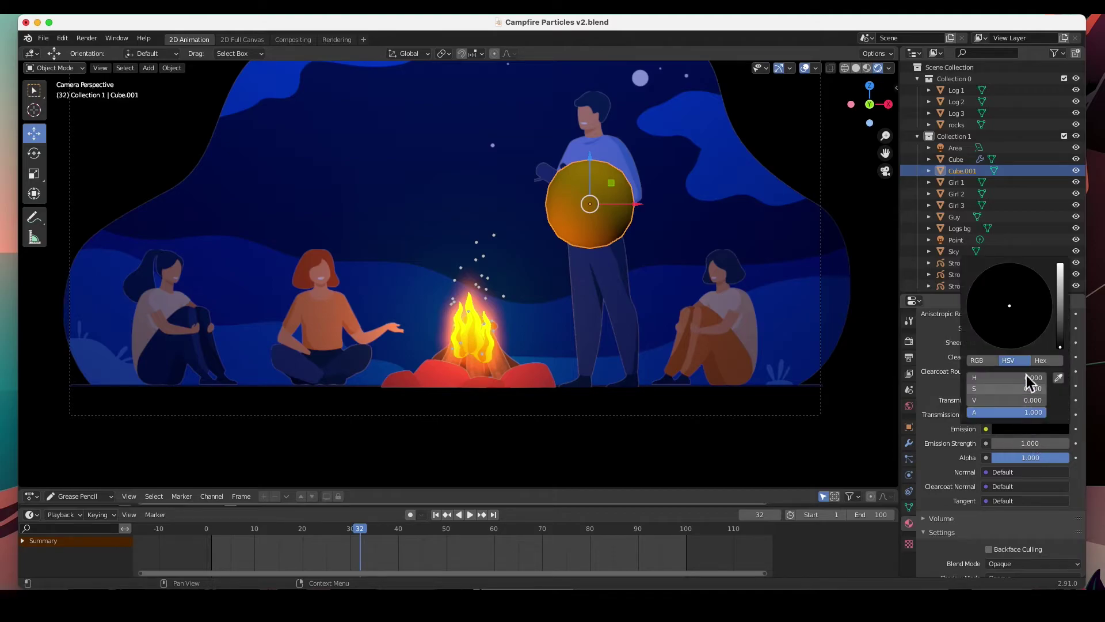
{"action": "left_click_drag", "start_coordinate": [1062, 301], "coordinate": [1060, 265]}
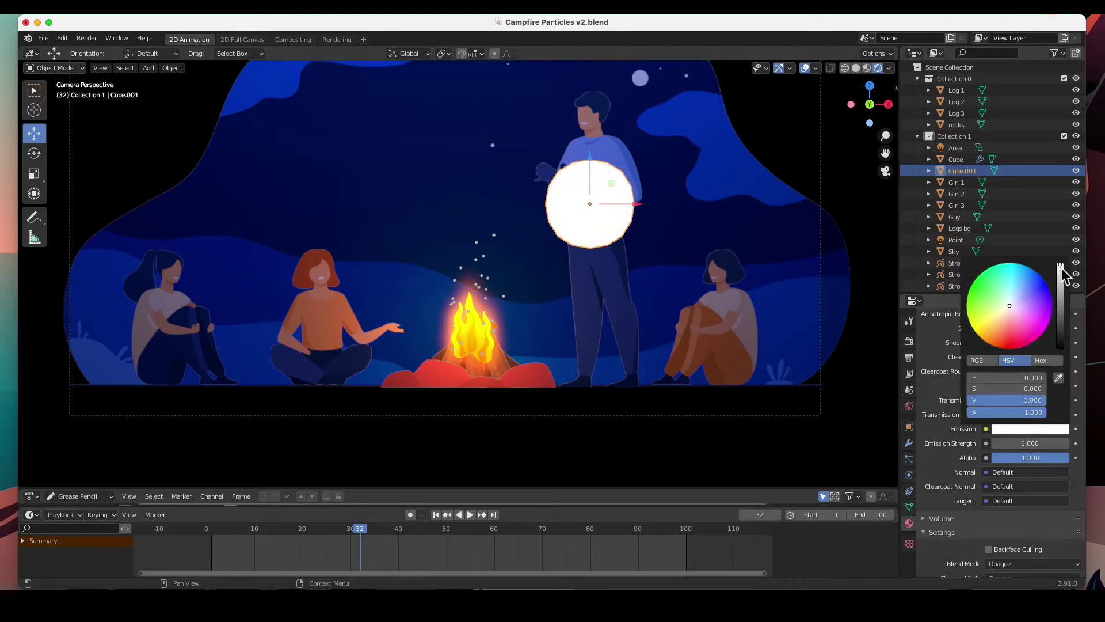
{"action": "left_click_drag", "start_coordinate": [1014, 320], "coordinate": [984, 340]}
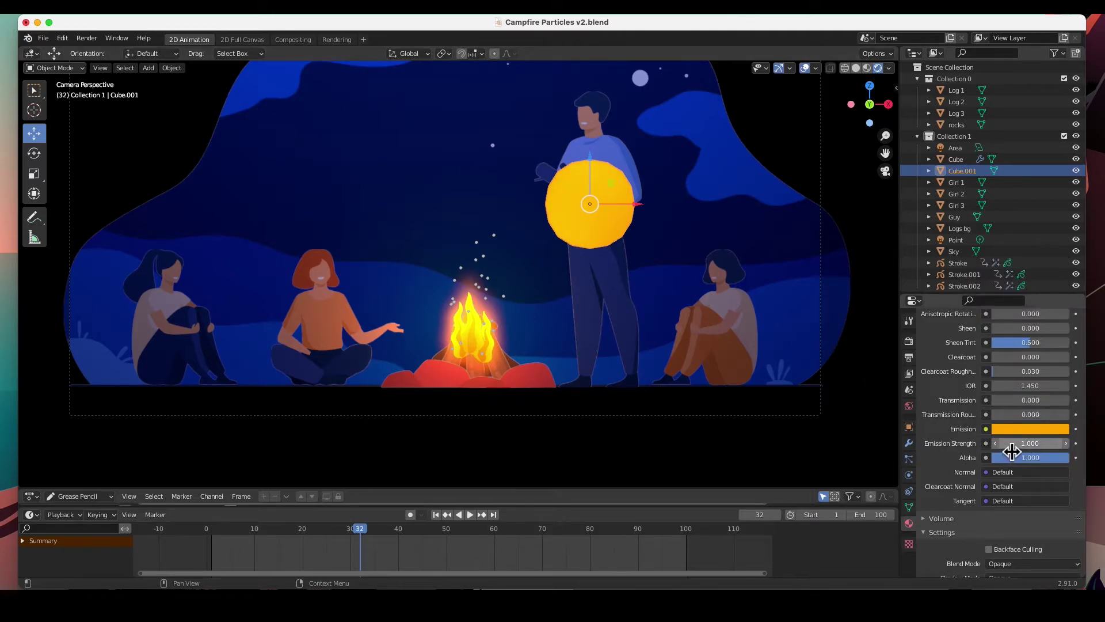
{"action": "left_click_drag", "start_coordinate": [1015, 447], "coordinate": [1054, 448]}
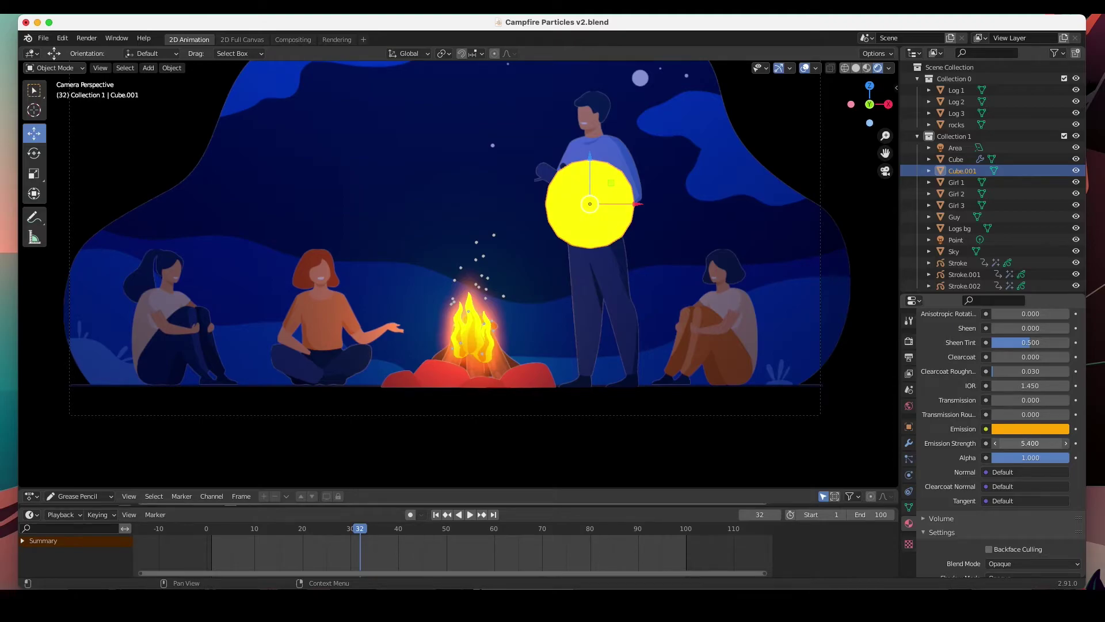
{"action": "left_click", "coordinate": [1025, 430]}
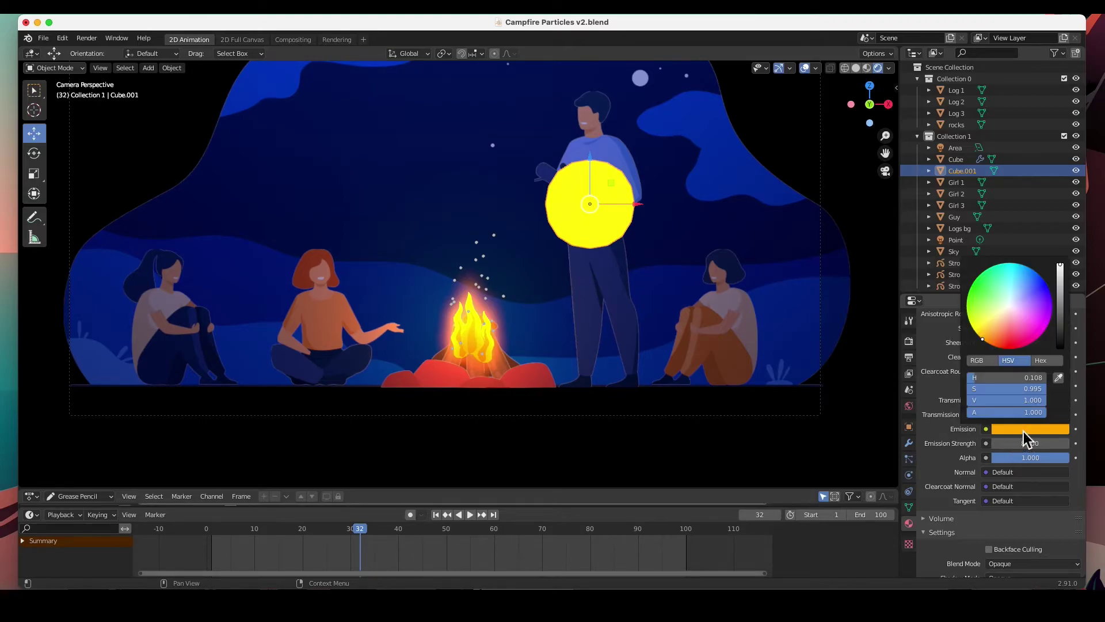
{"action": "left_click_drag", "start_coordinate": [991, 344], "coordinate": [986, 342]}
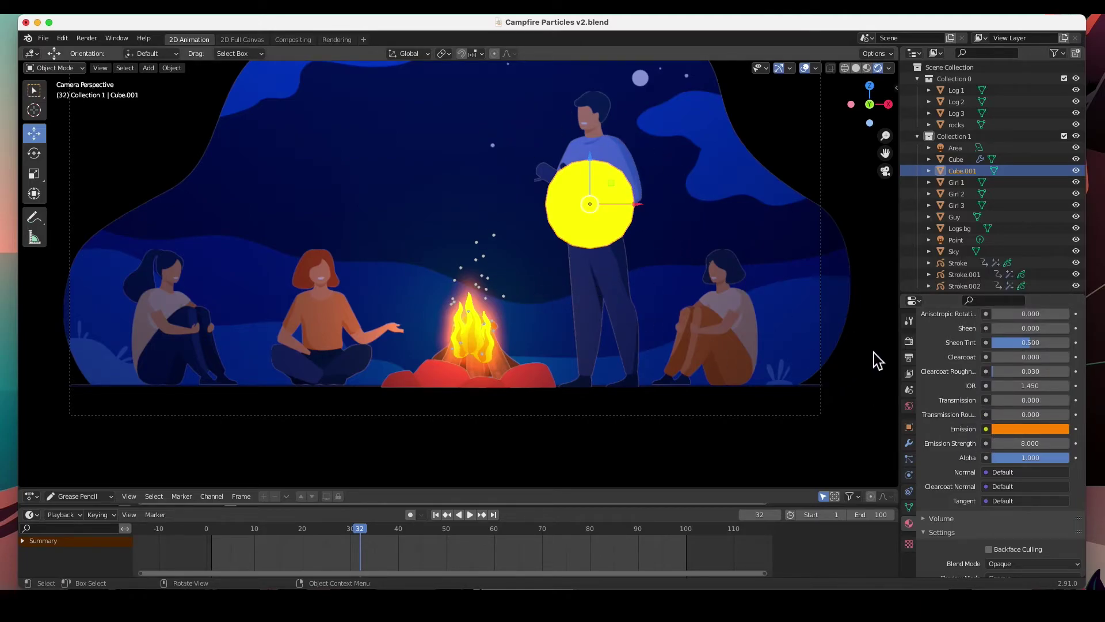
Enable Bloom in the render settings so emissive objects glow
{"action": "left_click", "coordinate": [909, 343]}
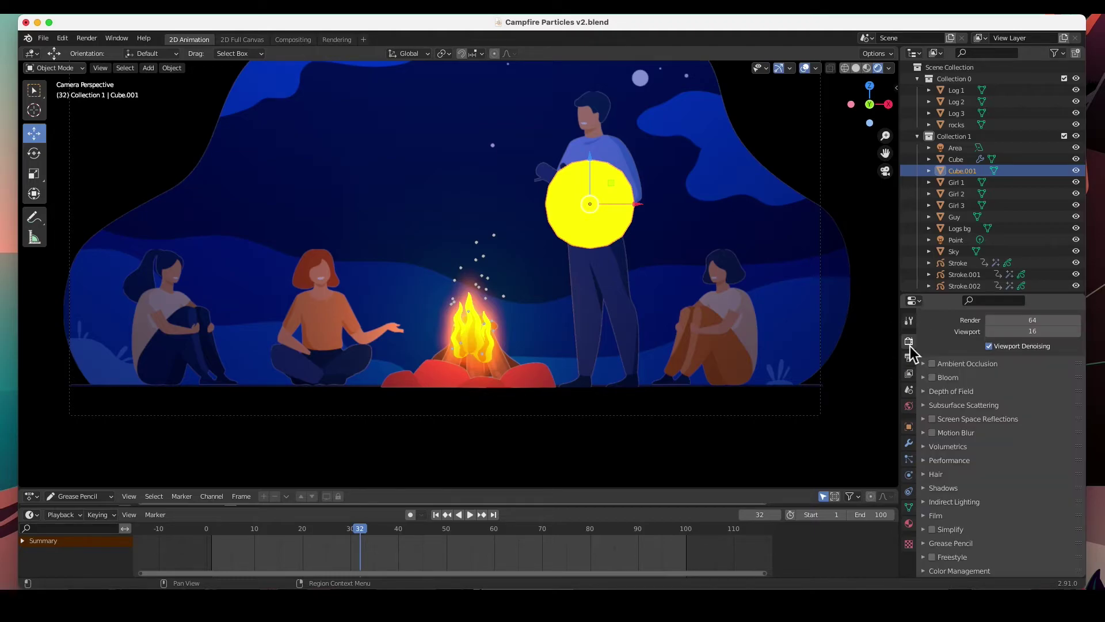
{"action": "left_click", "coordinate": [932, 378]}
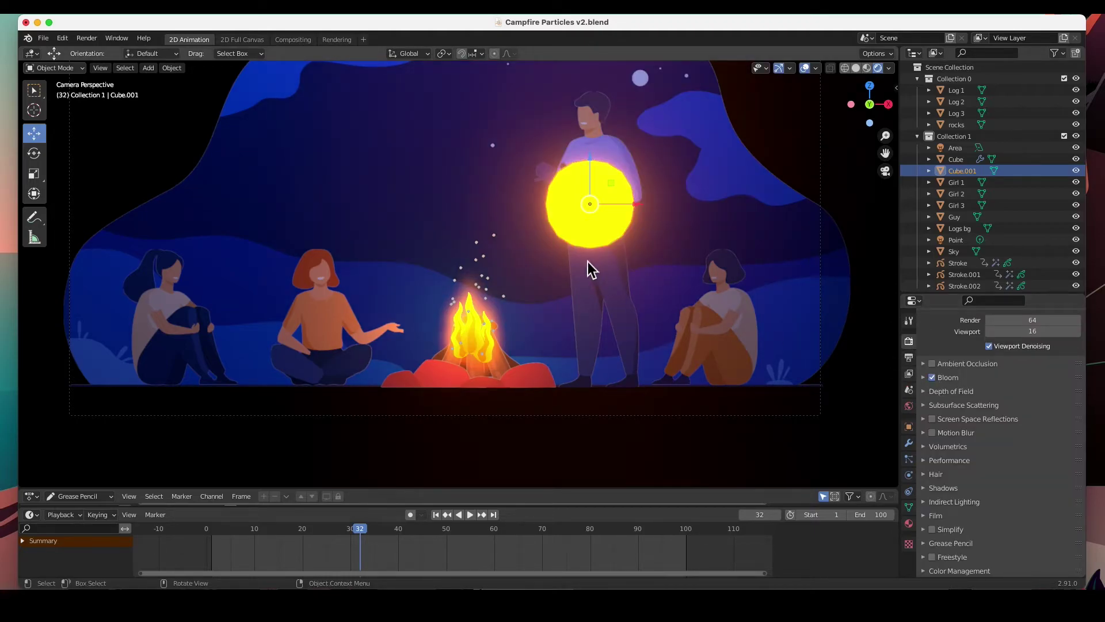
Shift the Spark material's emission color to a redder orange and raise its emission strength to 12.3
{"action": "left_click", "coordinate": [909, 523]}
{"action": "scroll", "coordinate": [966, 501], "scroll_direction": "down", "scroll_amount": 1}
{"action": "scroll", "coordinate": [978, 488], "scroll_direction": "down", "scroll_amount": 8}
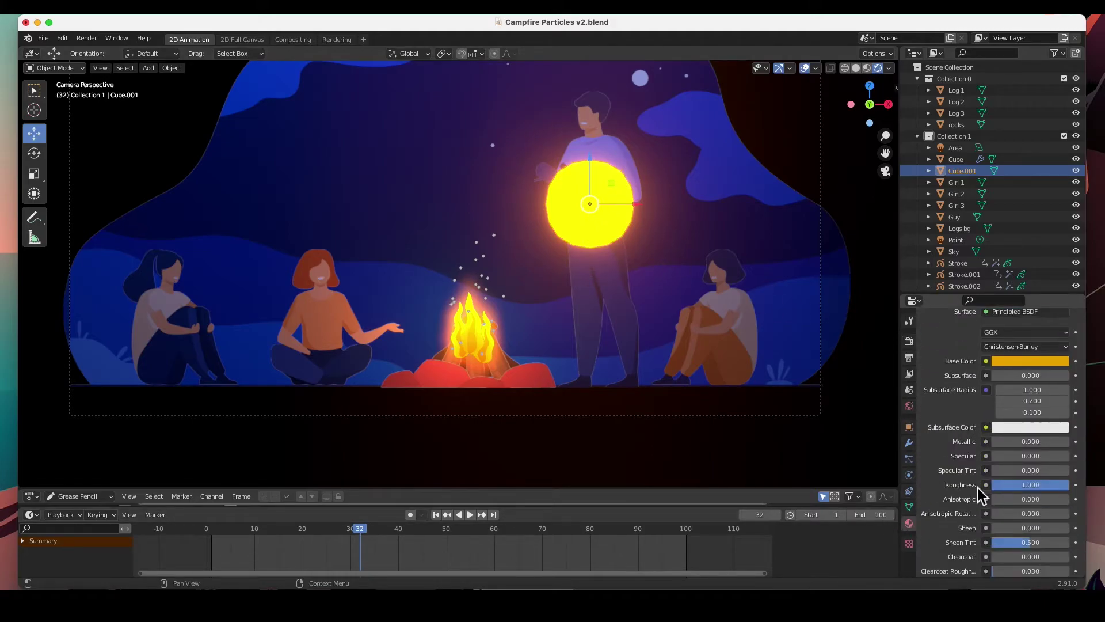
{"action": "scroll", "coordinate": [978, 487], "scroll_direction": "down", "scroll_amount": 3}
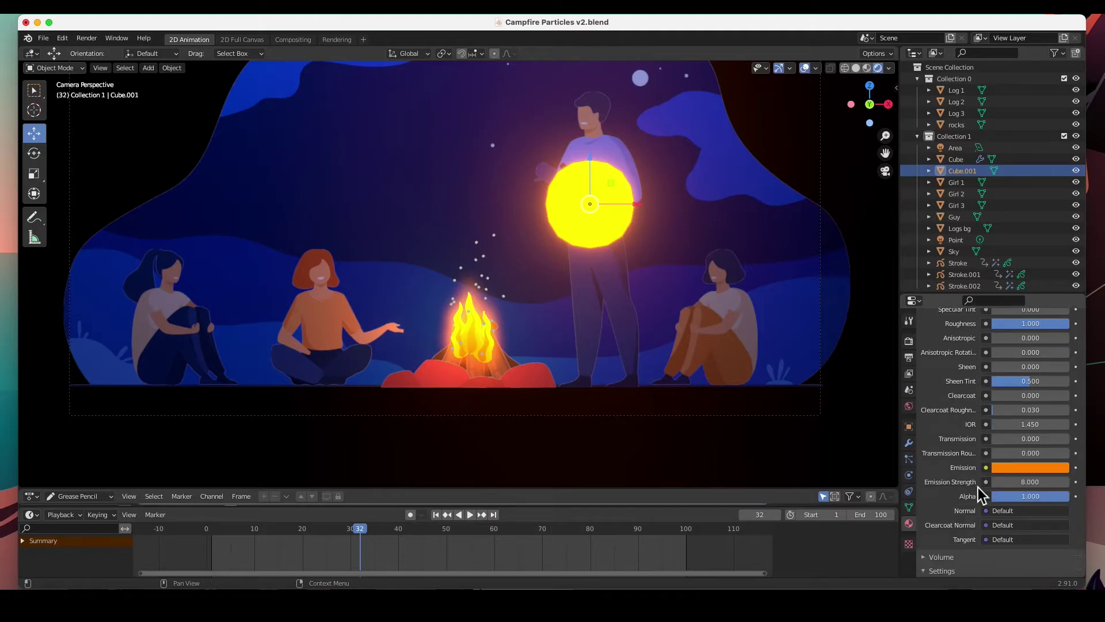
{"action": "left_click", "coordinate": [1016, 446]}
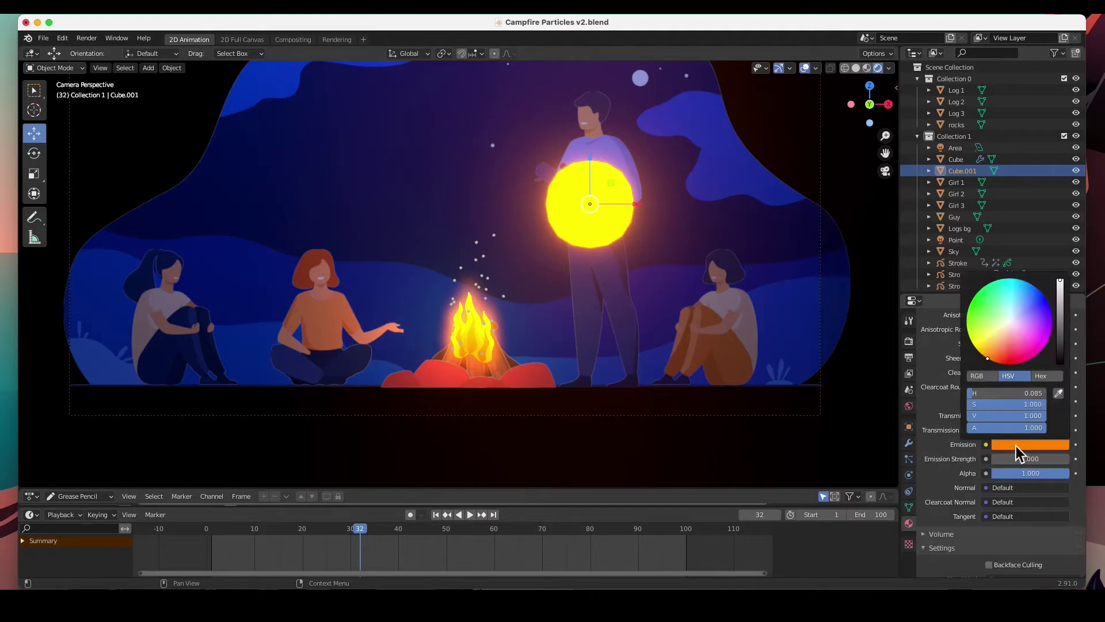
{"action": "left_click_drag", "start_coordinate": [989, 360], "coordinate": [991, 361]}
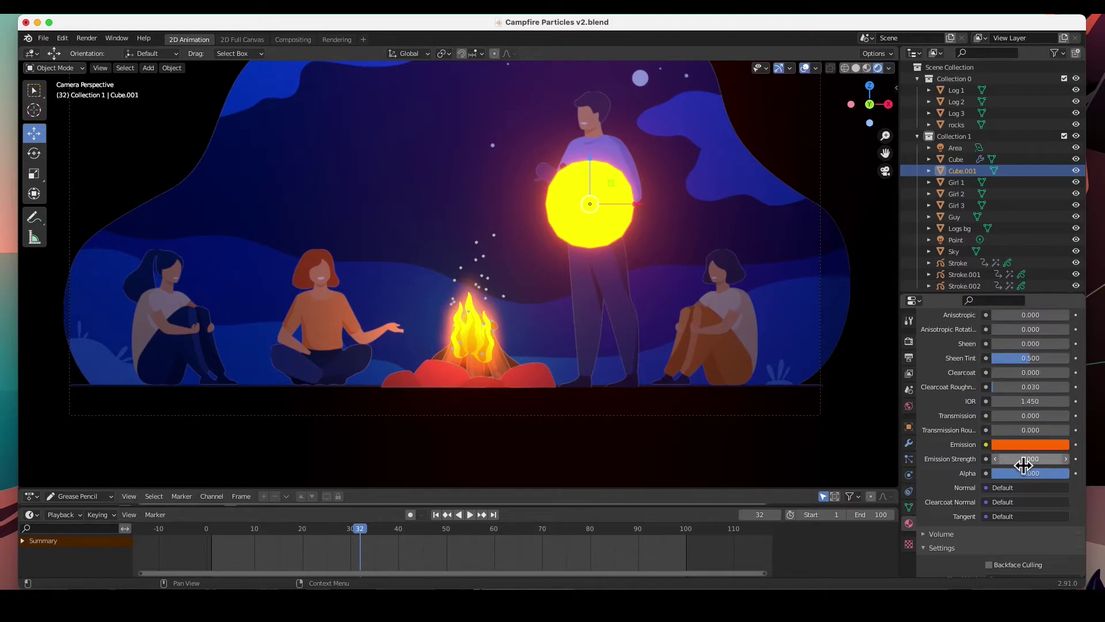
{"action": "left_click_drag", "start_coordinate": [1023, 464], "coordinate": [1053, 464]}
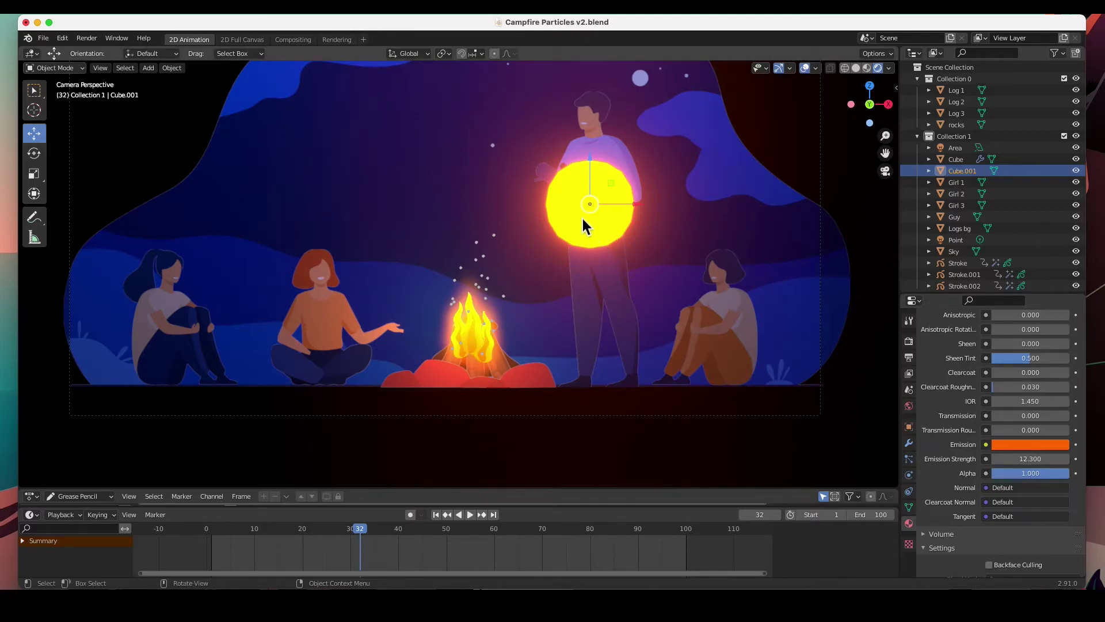
Move the glowing sphere in line with the campfire and down below the ground, outside the camera frame
{"action": "left_click_drag", "start_coordinate": [629, 207], "coordinate": [481, 195]}
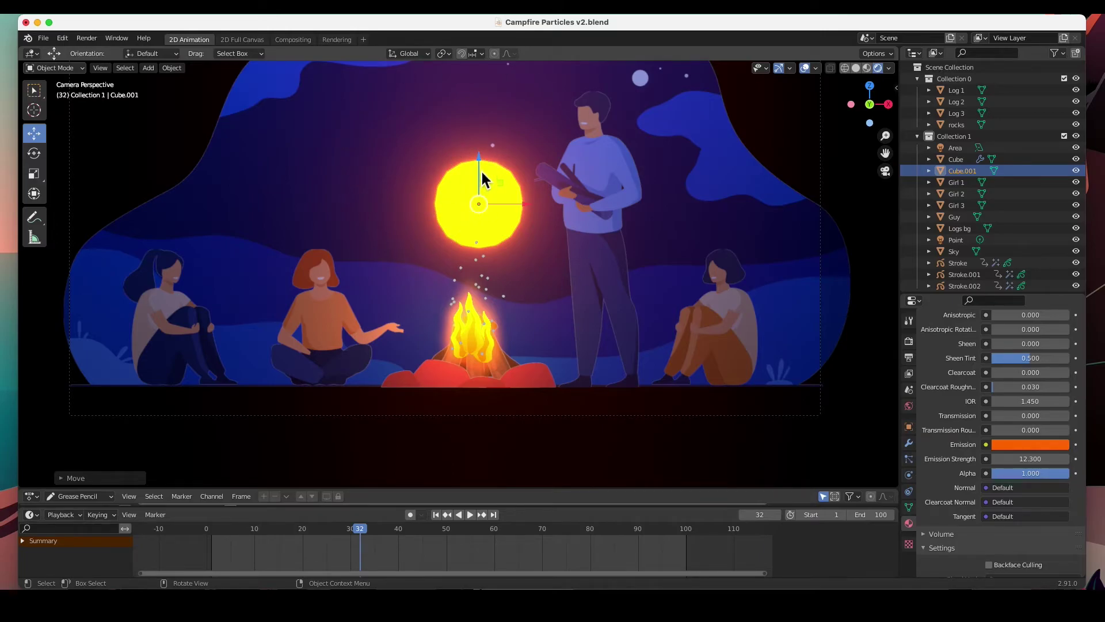
{"action": "left_click_drag", "start_coordinate": [482, 157], "coordinate": [476, 458]}
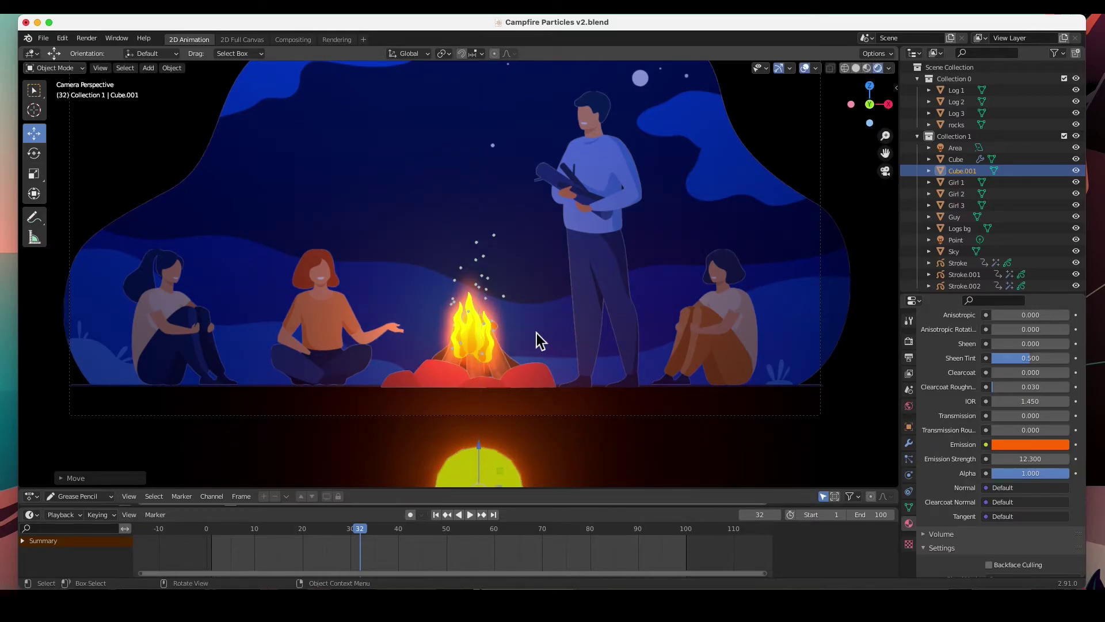
Rename the particle-emitting Cube object at the campfire as Emitter
{"action": "left_click", "coordinate": [475, 315]}
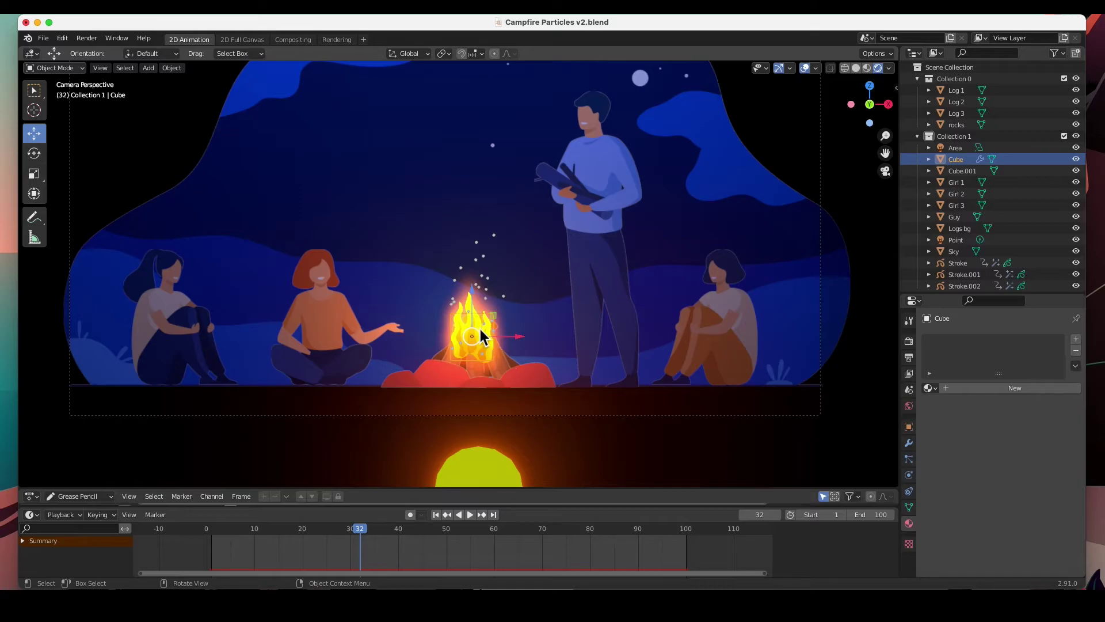
{"action": "double_click", "coordinate": [969, 161]}
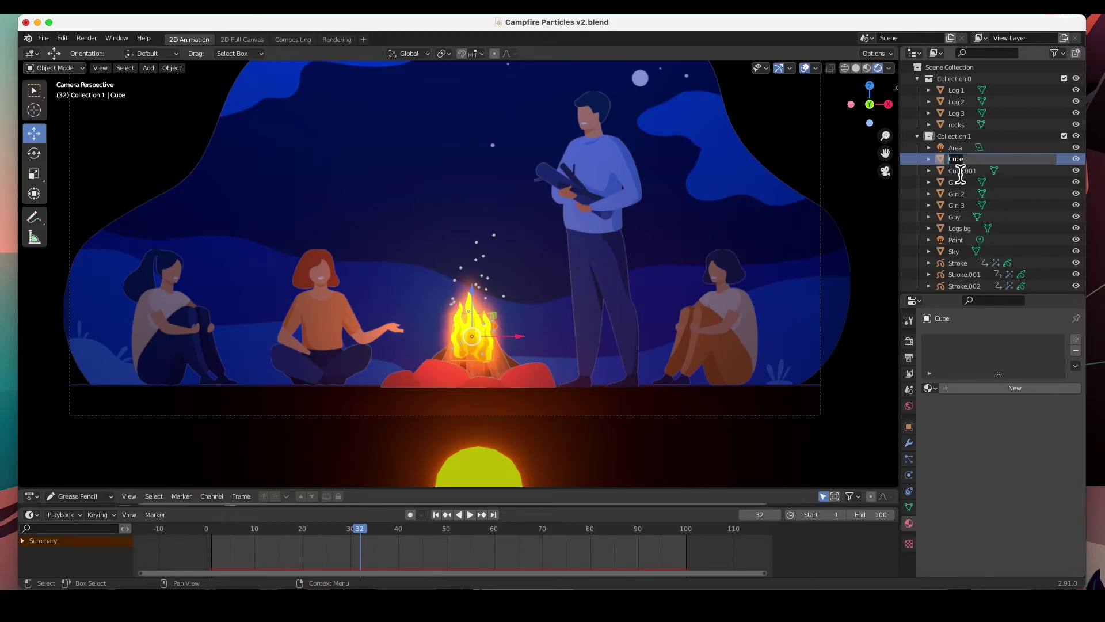
{"action": "type", "text": "Emitter"}
{"action": "key", "text": "Return"}
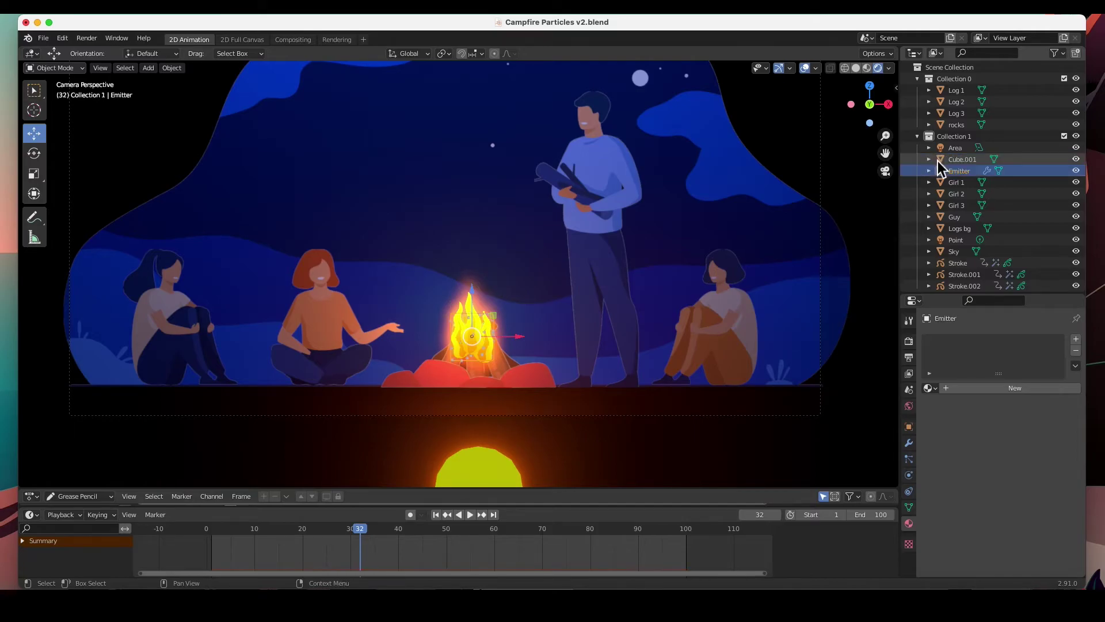
Rename the glowing sphere object Cube.001 as Spark
{"action": "left_click", "coordinate": [477, 461]}
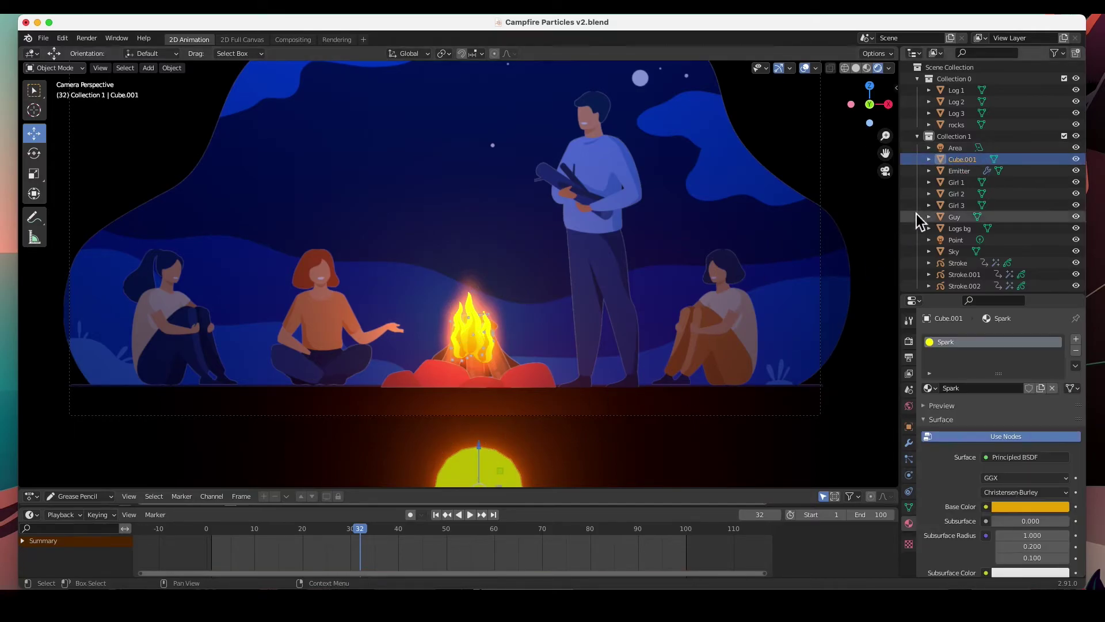
{"action": "double_click", "coordinate": [968, 163]}
{"action": "type", "text": "Spark"}
{"action": "key", "text": "Return"}
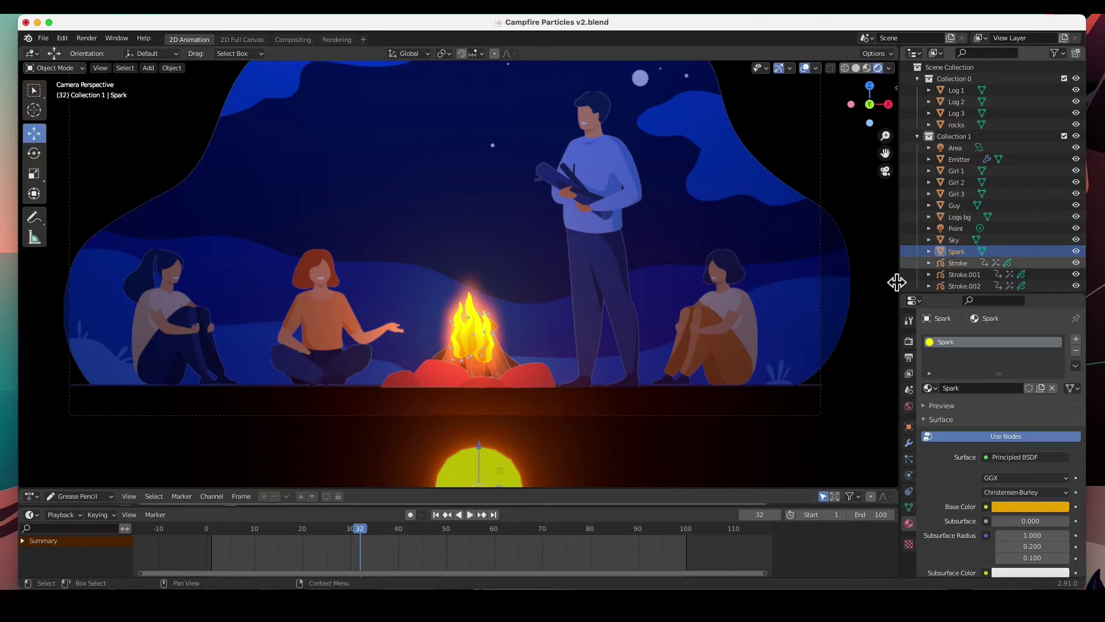
Select the Emitter and play the animation to frame 56 to check its particles
{"action": "left_click", "coordinate": [478, 333]}
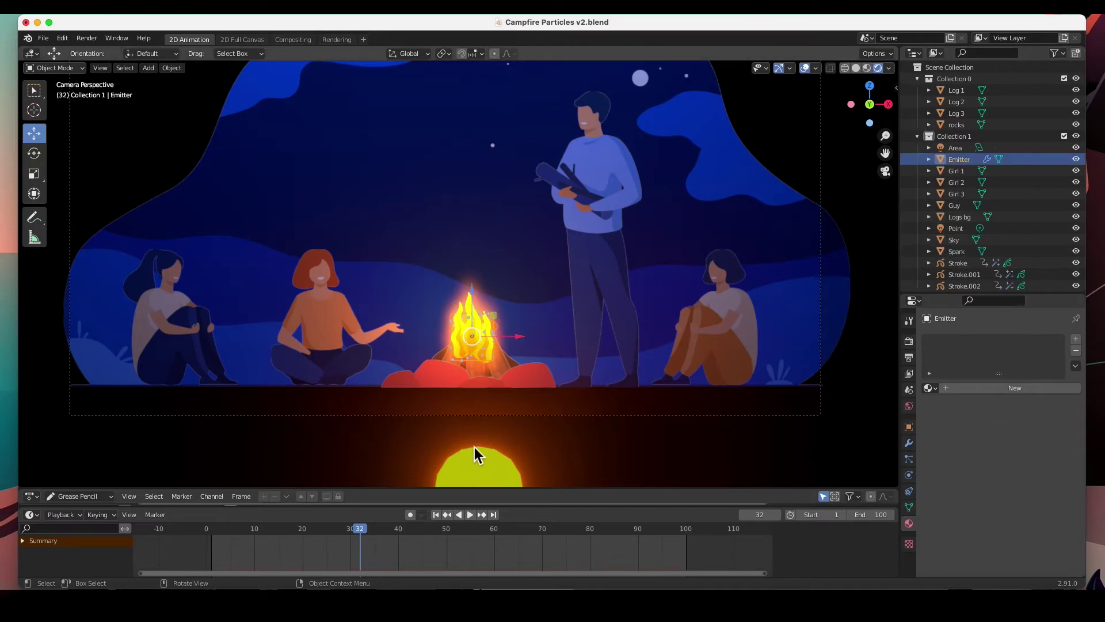
{"action": "left_click", "coordinate": [470, 515]}
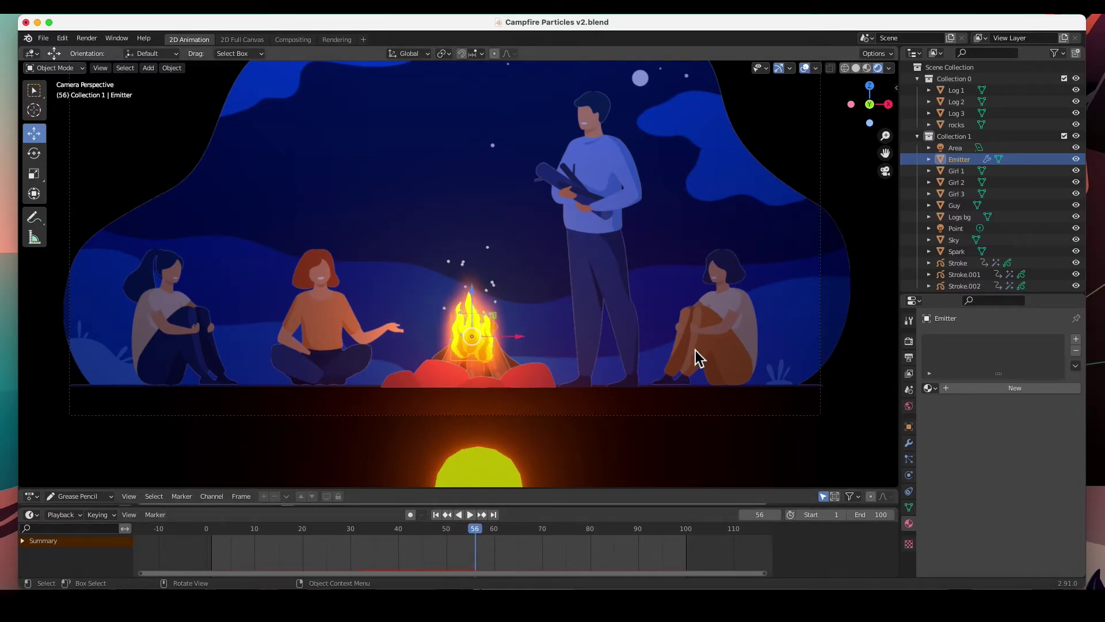
Show the Emitter's particle settings and collapse their Velocity and Physics sections
{"action": "left_click", "coordinate": [910, 459]}
{"action": "scroll", "coordinate": [969, 469], "scroll_direction": "down", "scroll_amount": 6}
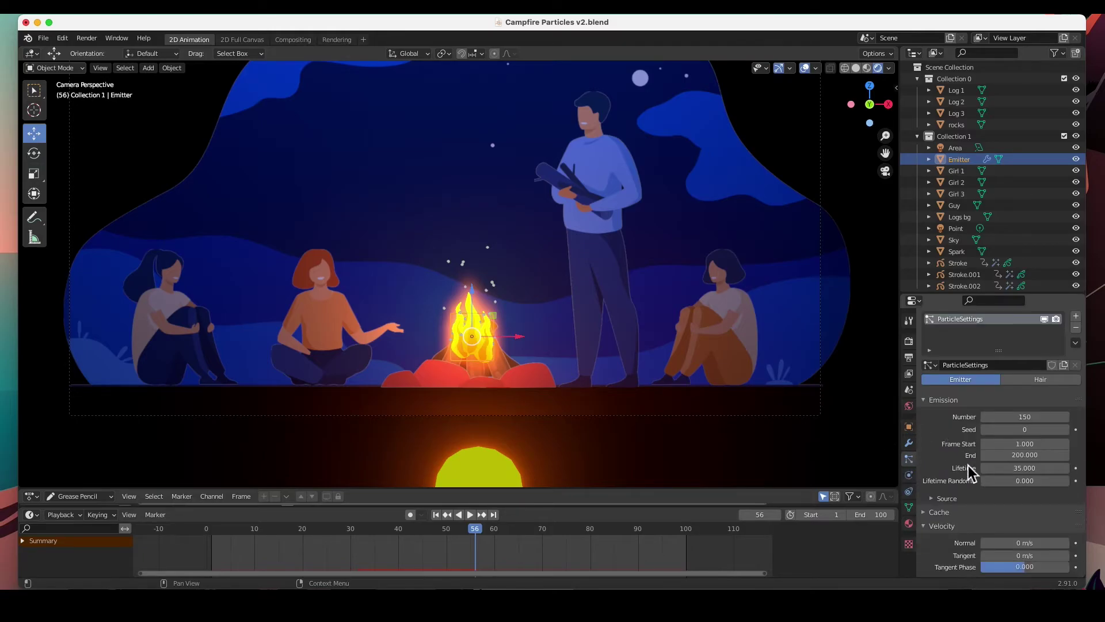
{"action": "scroll", "coordinate": [970, 471], "scroll_direction": "down", "scroll_amount": 3}
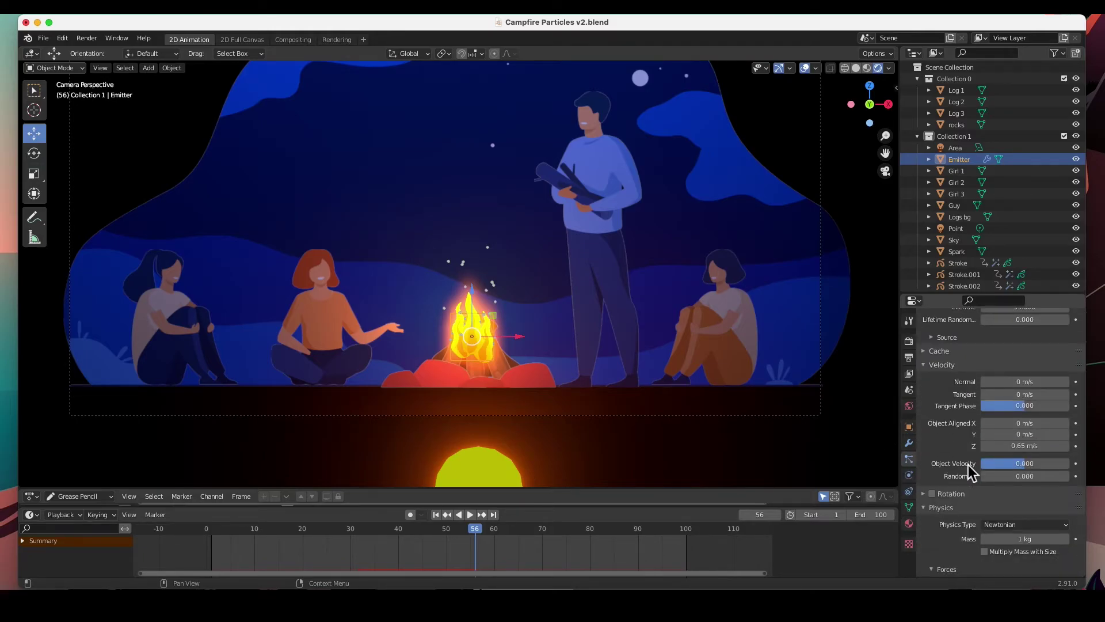
{"action": "left_click", "coordinate": [924, 363]}
{"action": "scroll", "coordinate": [951, 423], "scroll_direction": "down", "scroll_amount": 2}
{"action": "scroll", "coordinate": [951, 423], "scroll_direction": "up", "scroll_amount": 2}
{"action": "left_click", "coordinate": [927, 393]}
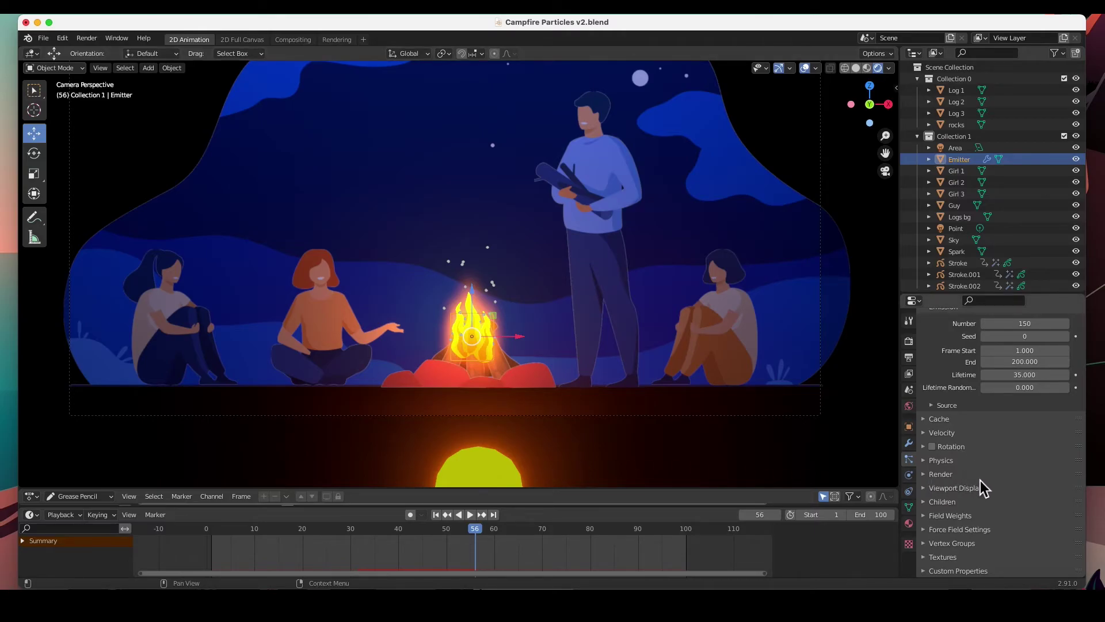
Set the Emitter's particles to render as Object, with the Spark sphere as the instance object
{"action": "left_click", "coordinate": [925, 476]}
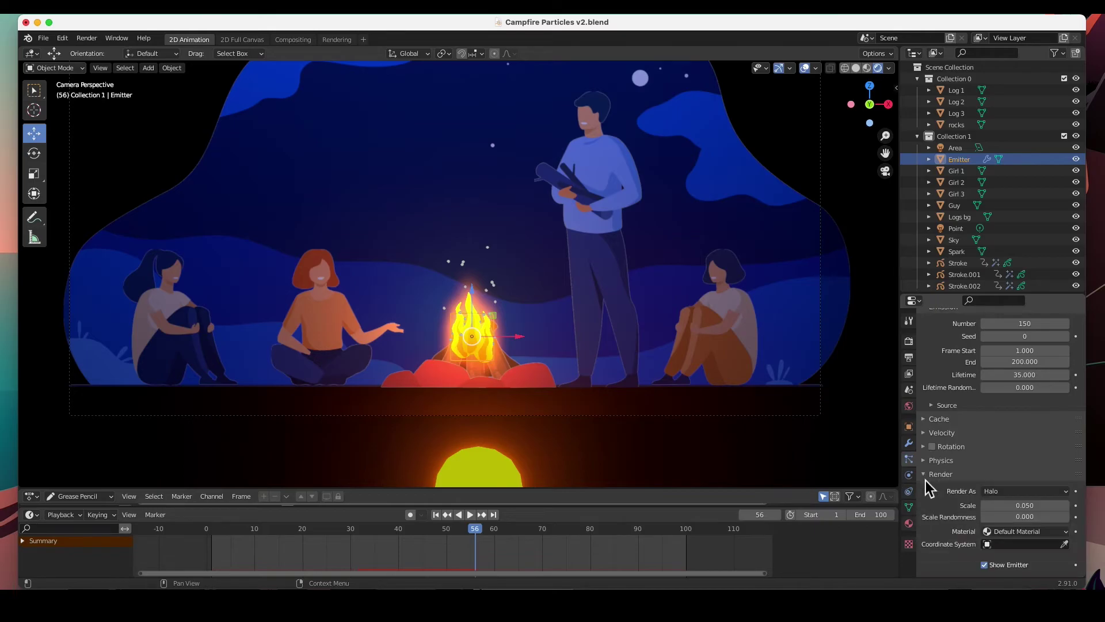
{"action": "scroll", "coordinate": [945, 510], "scroll_direction": "down", "scroll_amount": 3}
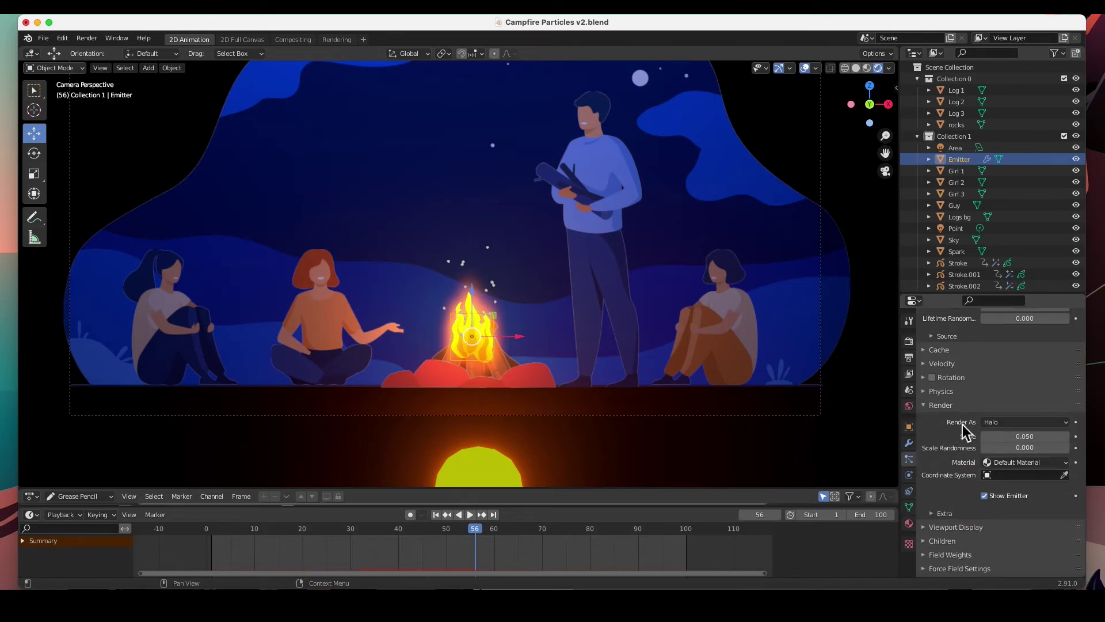
{"action": "left_click", "coordinate": [1055, 425]}
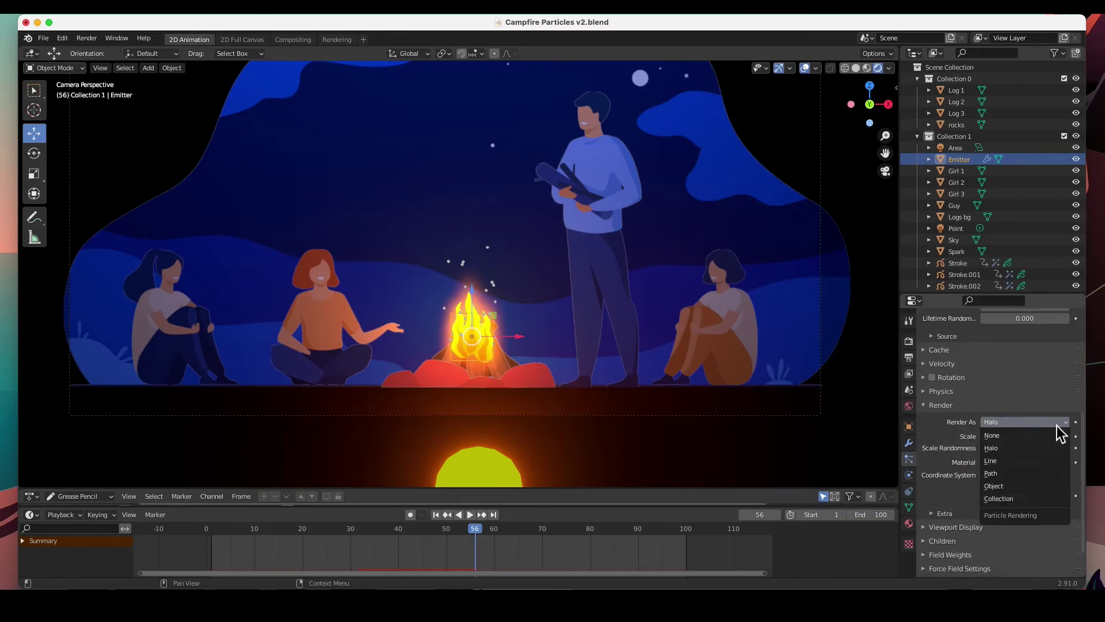
{"action": "left_click", "coordinate": [1007, 486]}
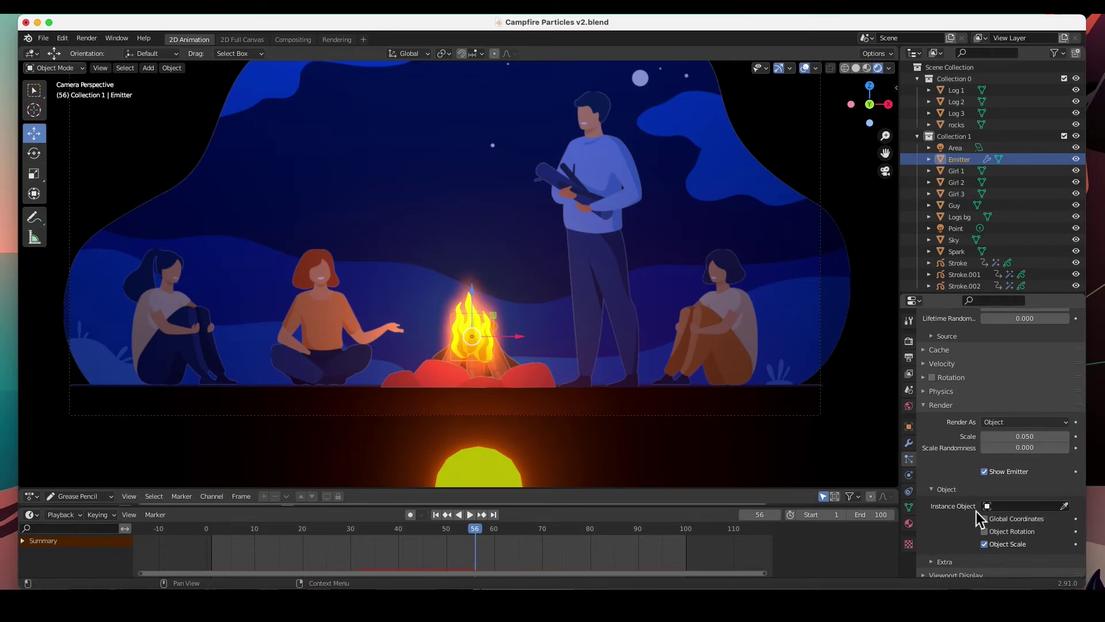
{"action": "left_click", "coordinate": [1064, 506]}
{"action": "left_click", "coordinate": [477, 478]}
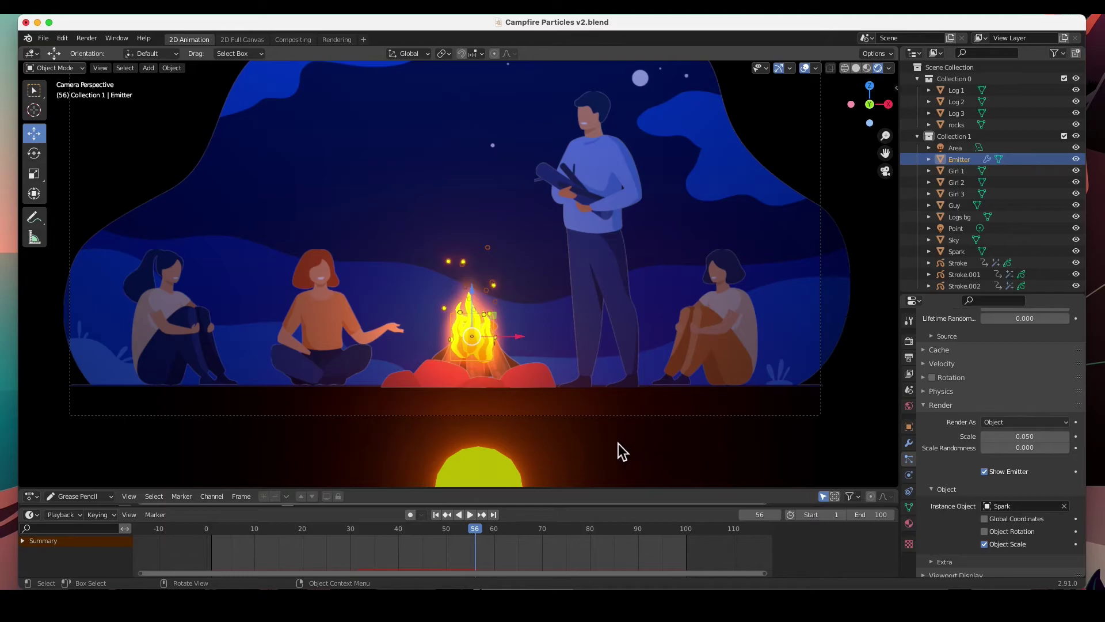
Move the Spark sphere about 2.7 m down along the Z axis, out of view below the scene
{"action": "left_click", "coordinate": [481, 455]}
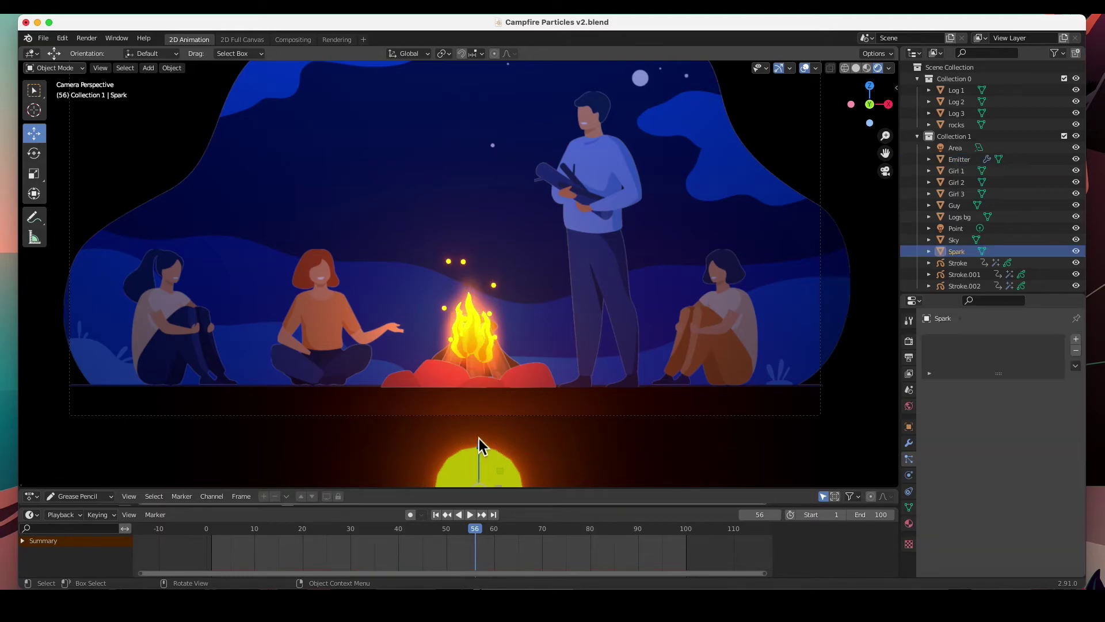
{"action": "key", "text": "g"}
{"action": "key", "text": "z"}
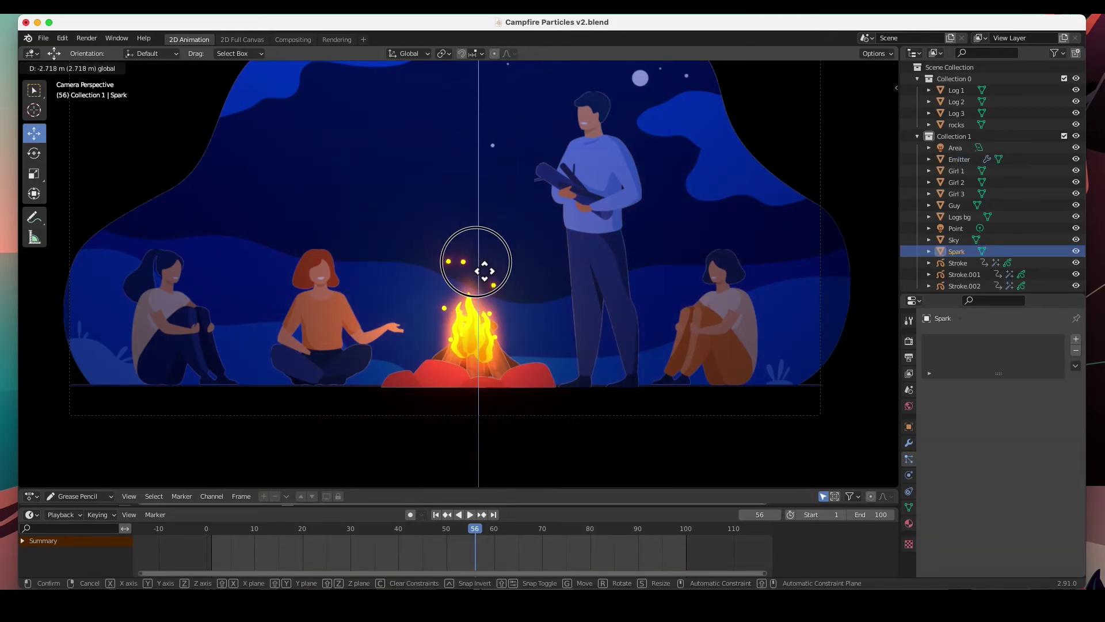
{"action": "left_click", "coordinate": [481, 270]}
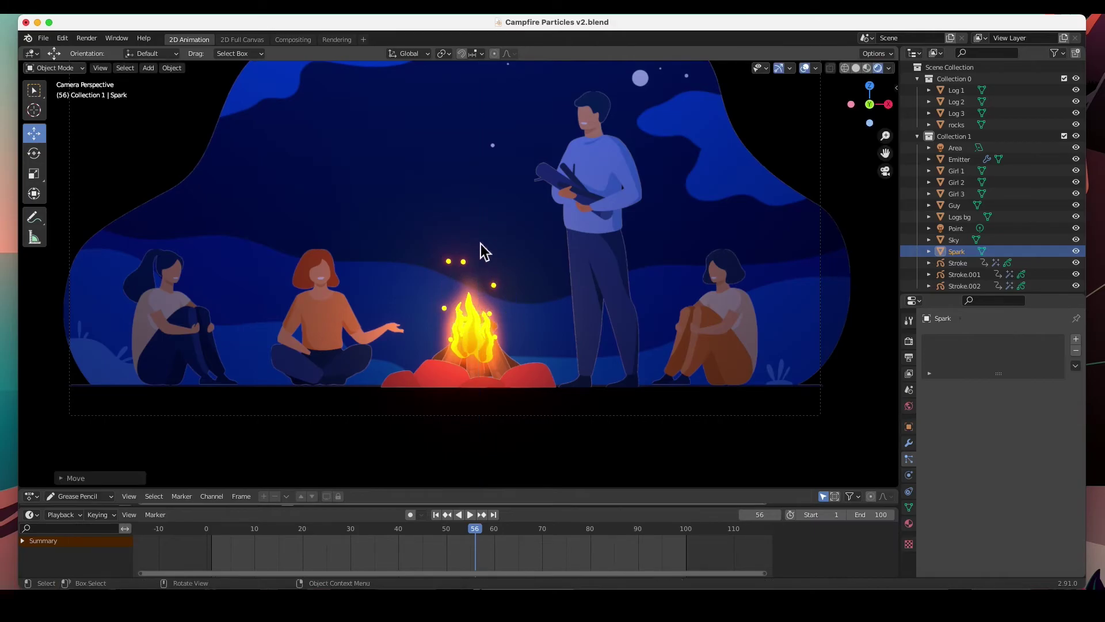
Play the animation close up on the campfire to check the rising sparks, stopping at frame 39
{"action": "scroll", "coordinate": [499, 236], "scroll_direction": "up", "scroll_amount": 2}
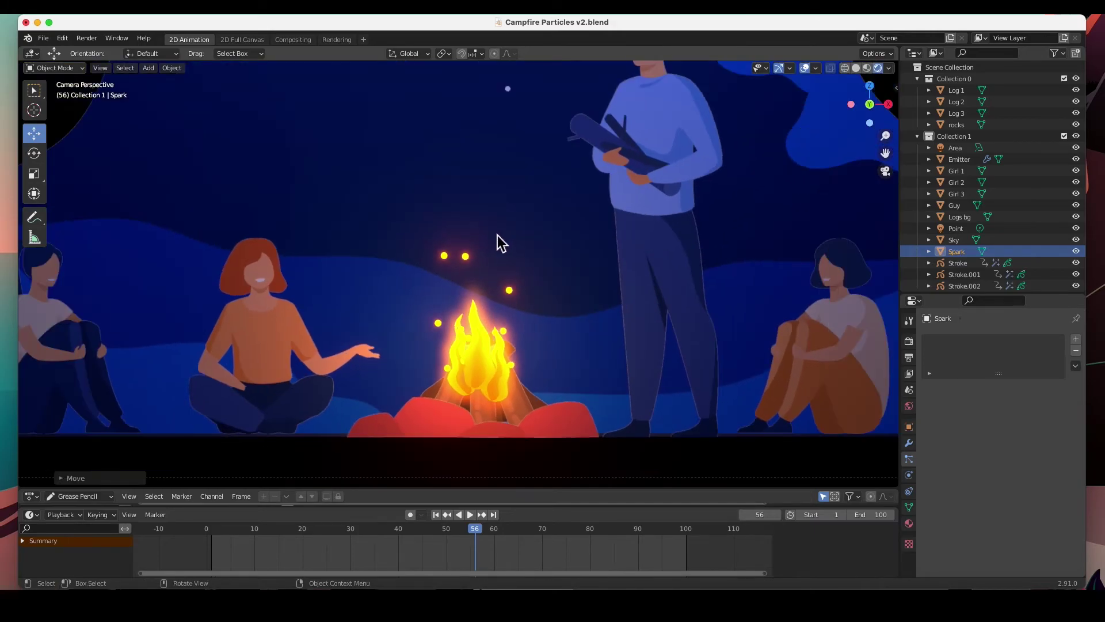
{"action": "left_click", "coordinate": [469, 514]}
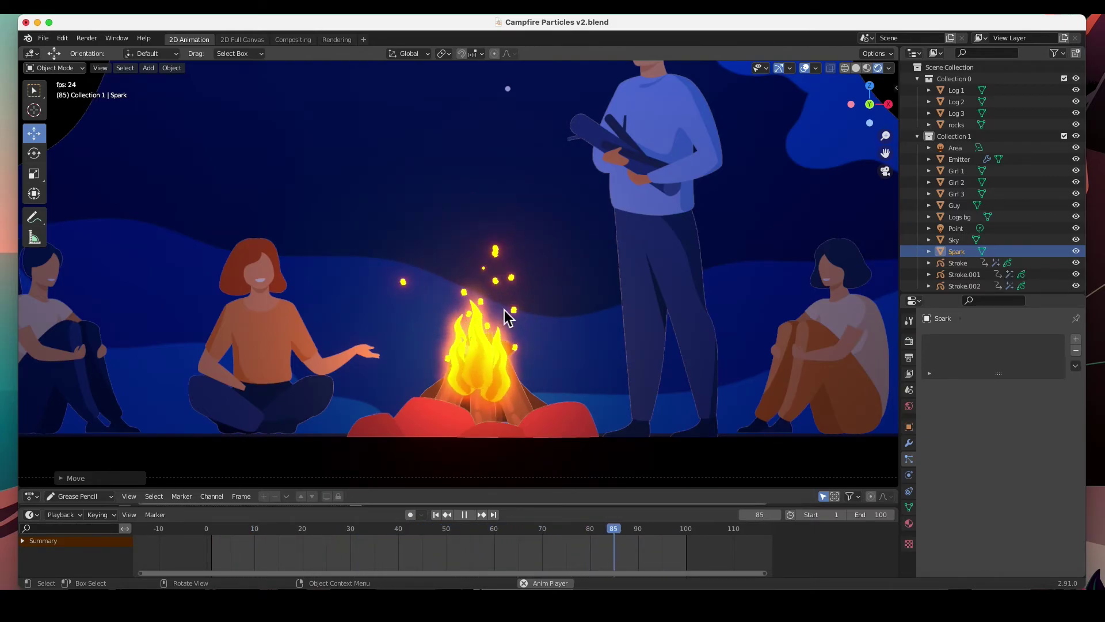
{"action": "left_click", "coordinate": [464, 515]}
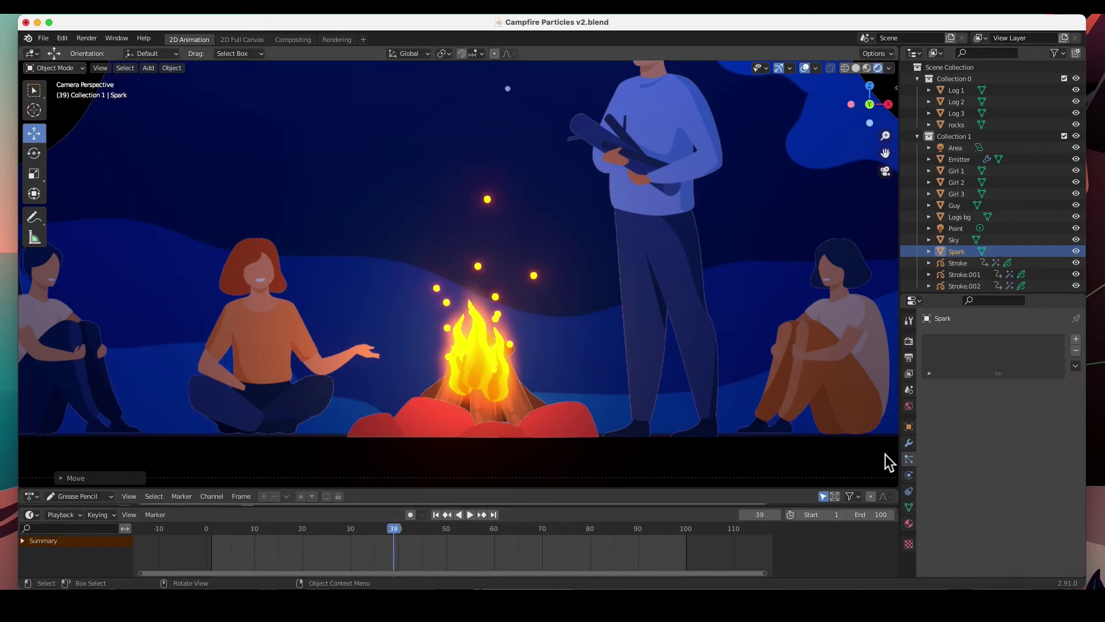
Set the scale randomness of the Emitter's rendered particles to 0.551
{"action": "left_click", "coordinate": [492, 361]}
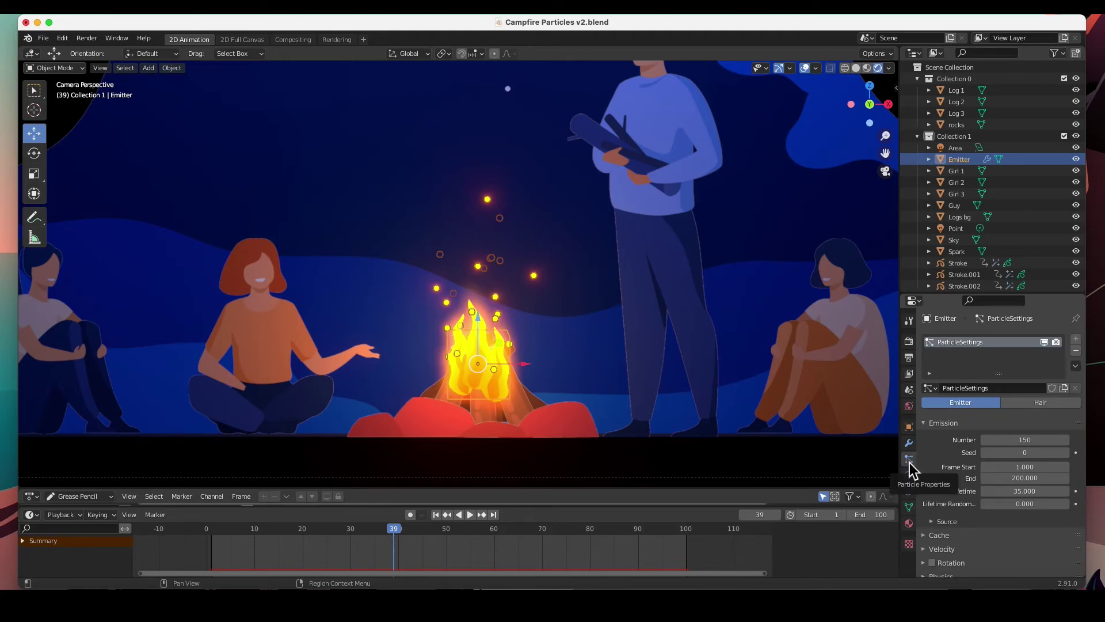
{"action": "scroll", "coordinate": [986, 455], "scroll_direction": "down", "scroll_amount": 5}
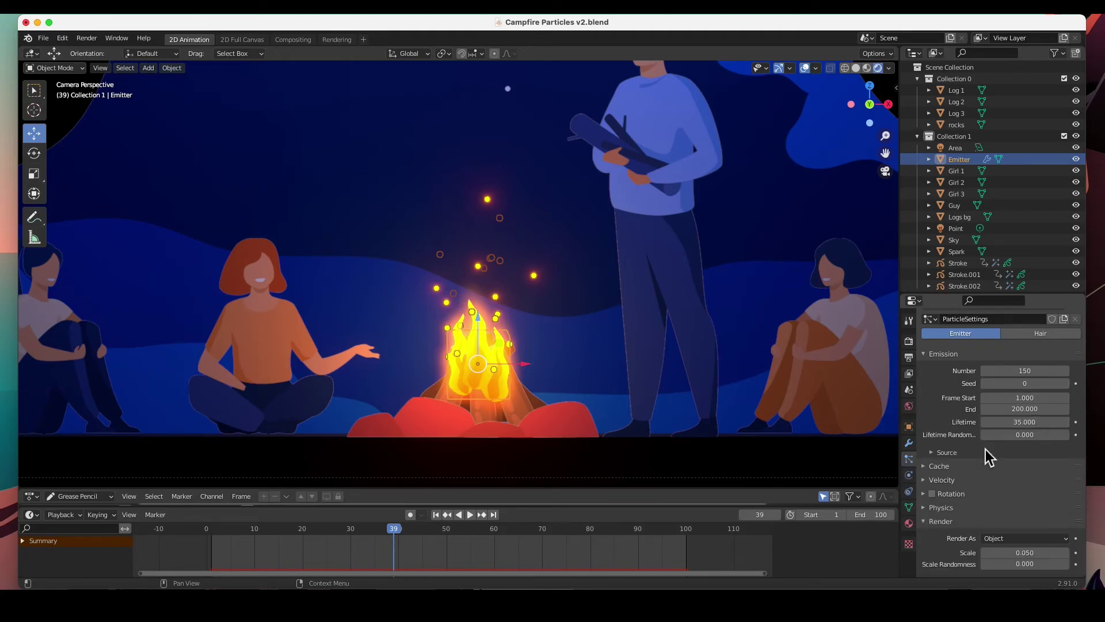
{"action": "scroll", "coordinate": [989, 456], "scroll_direction": "down", "scroll_amount": 6}
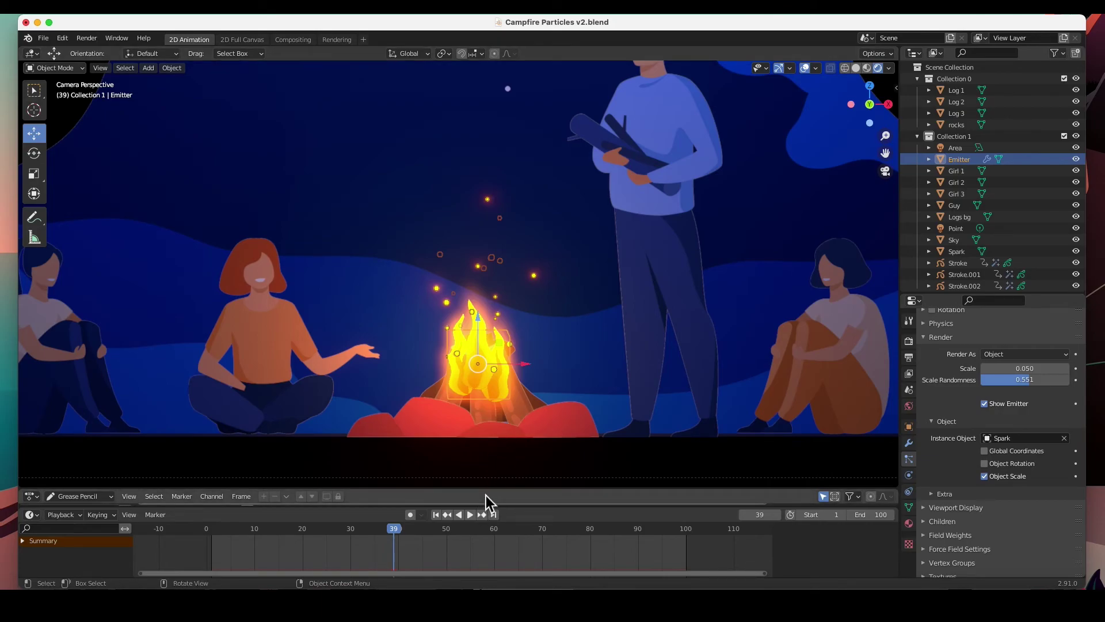
Deselect the Emitter and play the animation to check the varied spark sizes in the whole scene
{"action": "left_click", "coordinate": [489, 469]}
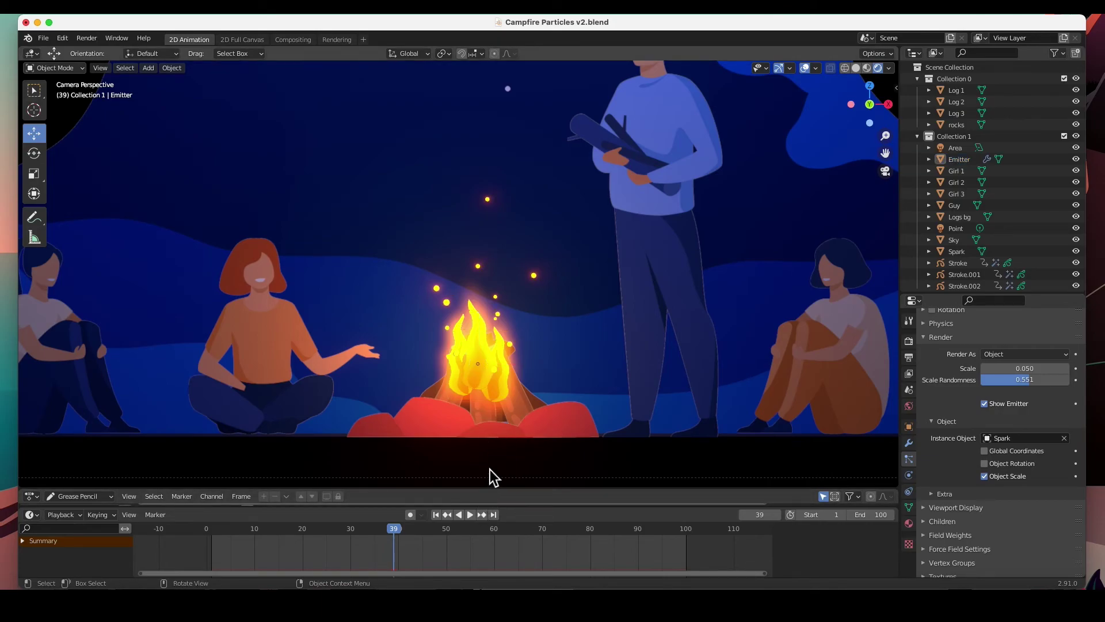
{"action": "left_click", "coordinate": [472, 515]}
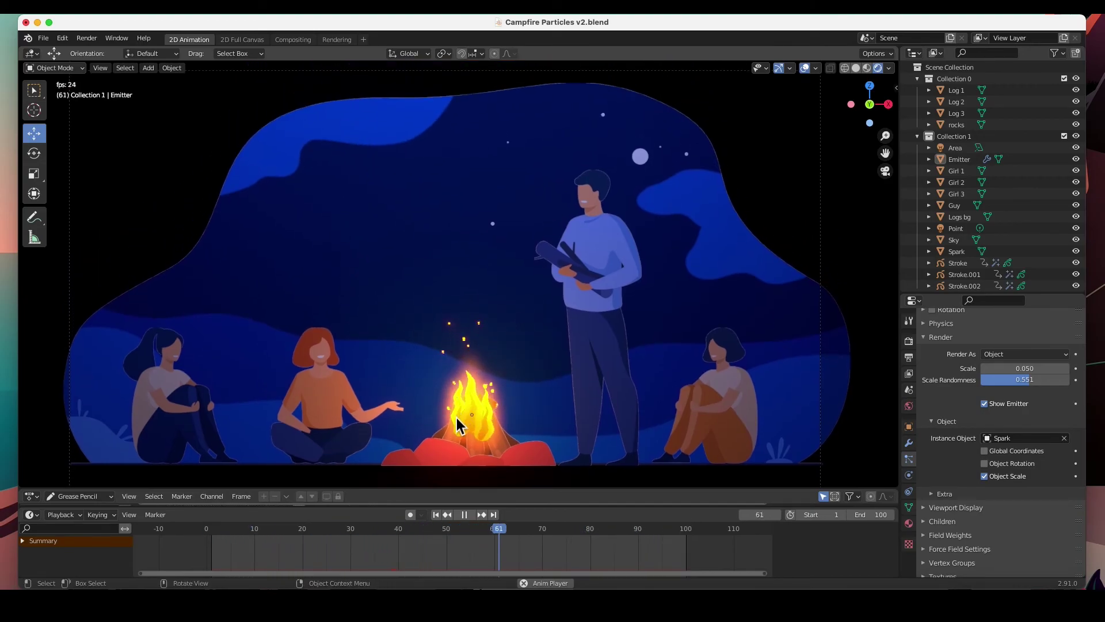
Deselect the Emitter, stop the playback at frame 97 and render that frame as a still image to check it, closing the render afterwards
{"action": "left_click", "coordinate": [789, 146]}
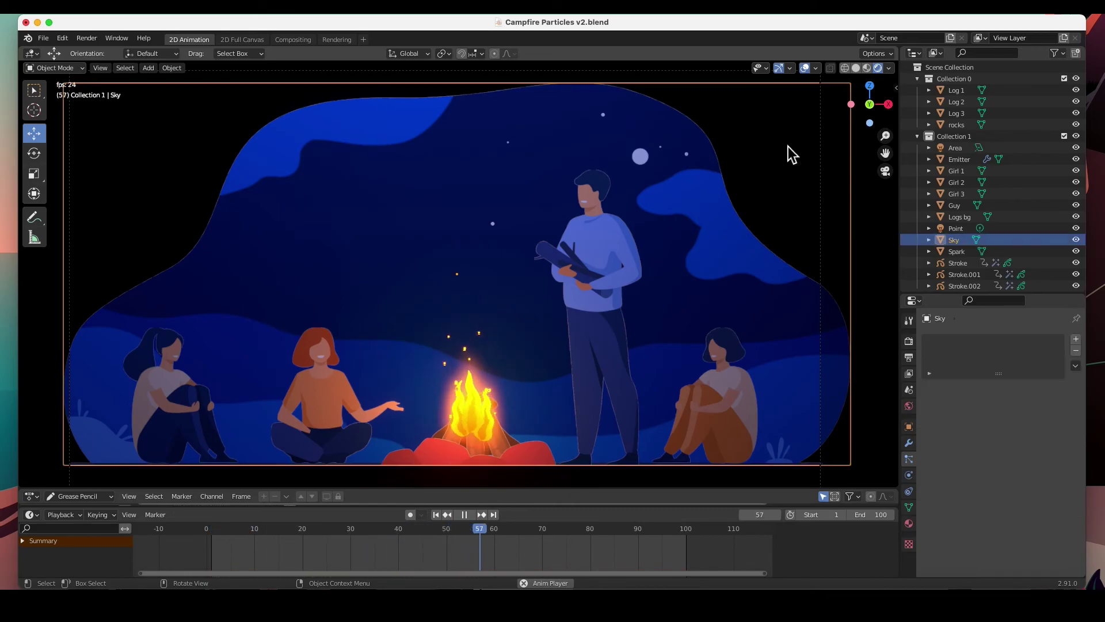
{"action": "left_click", "coordinate": [465, 515]}
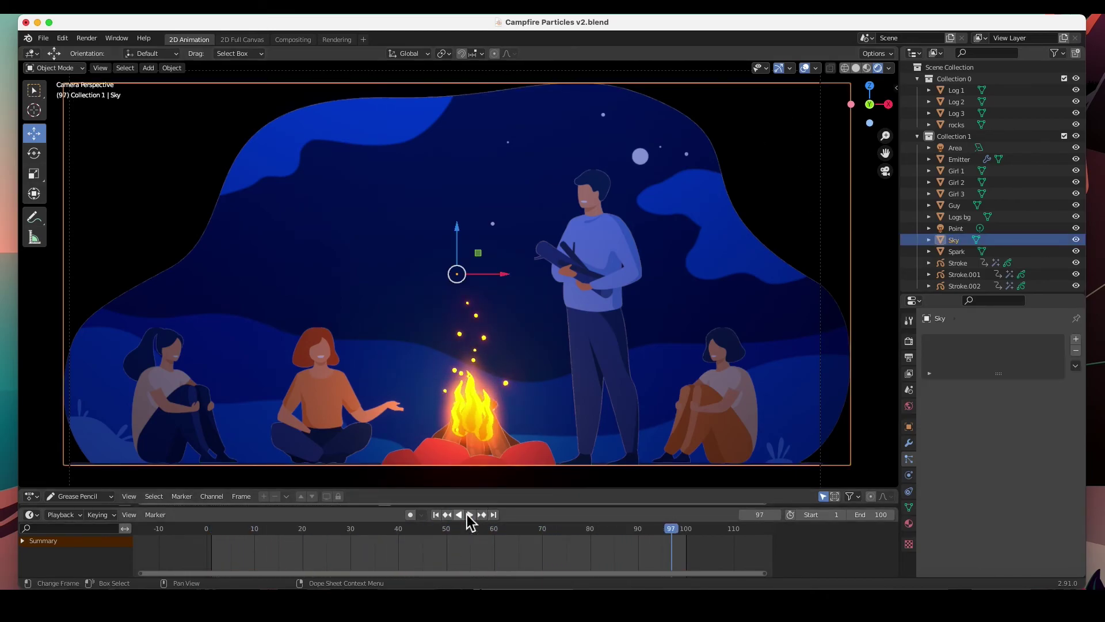
{"action": "left_click", "coordinate": [86, 38]}
{"action": "left_click", "coordinate": [107, 55]}
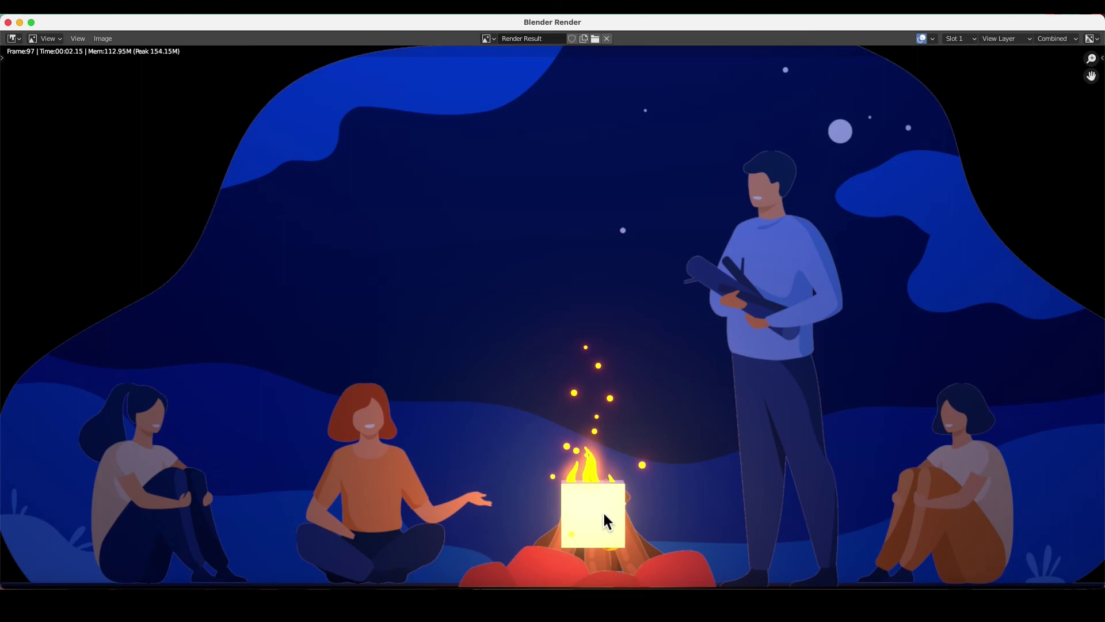
{"action": "left_click", "coordinate": [8, 22]}
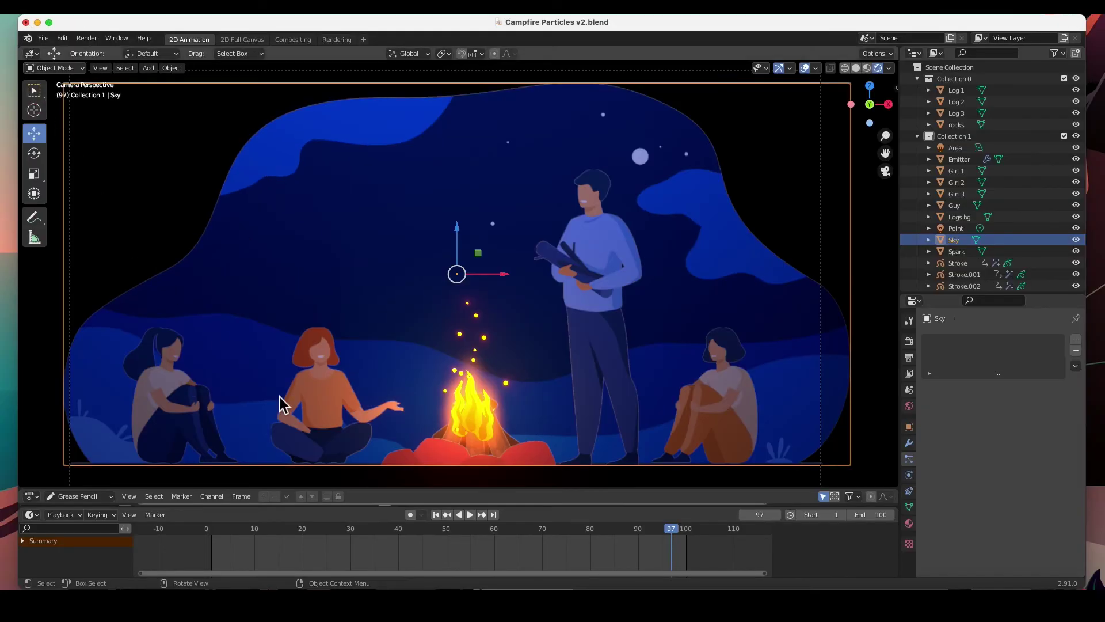
Turn off the display of the emitter mesh in the render settings of the Emitter's particle system
{"action": "left_click", "coordinate": [472, 411]}
{"action": "scroll", "coordinate": [987, 458], "scroll_direction": "down", "scroll_amount": 3}
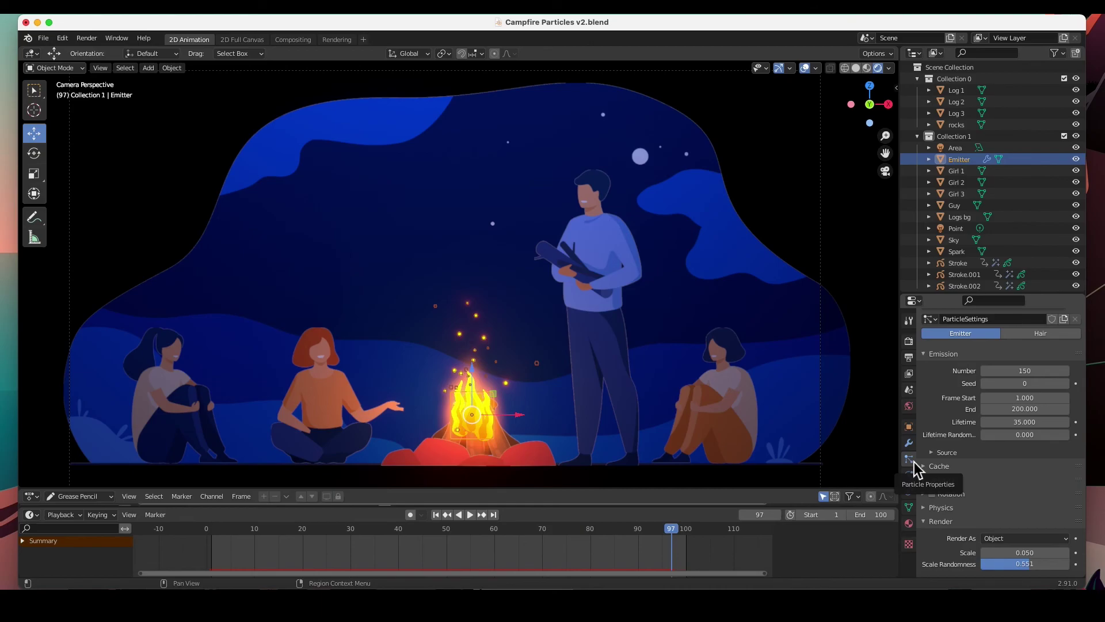
{"action": "scroll", "coordinate": [971, 457], "scroll_direction": "down", "scroll_amount": 4}
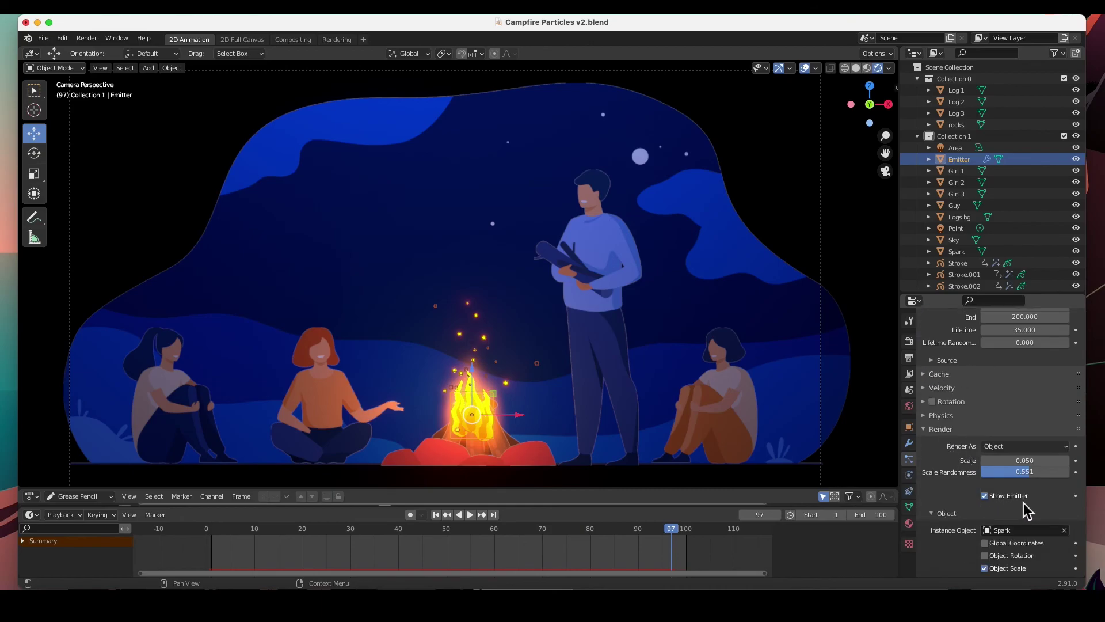
{"action": "left_click", "coordinate": [985, 496]}
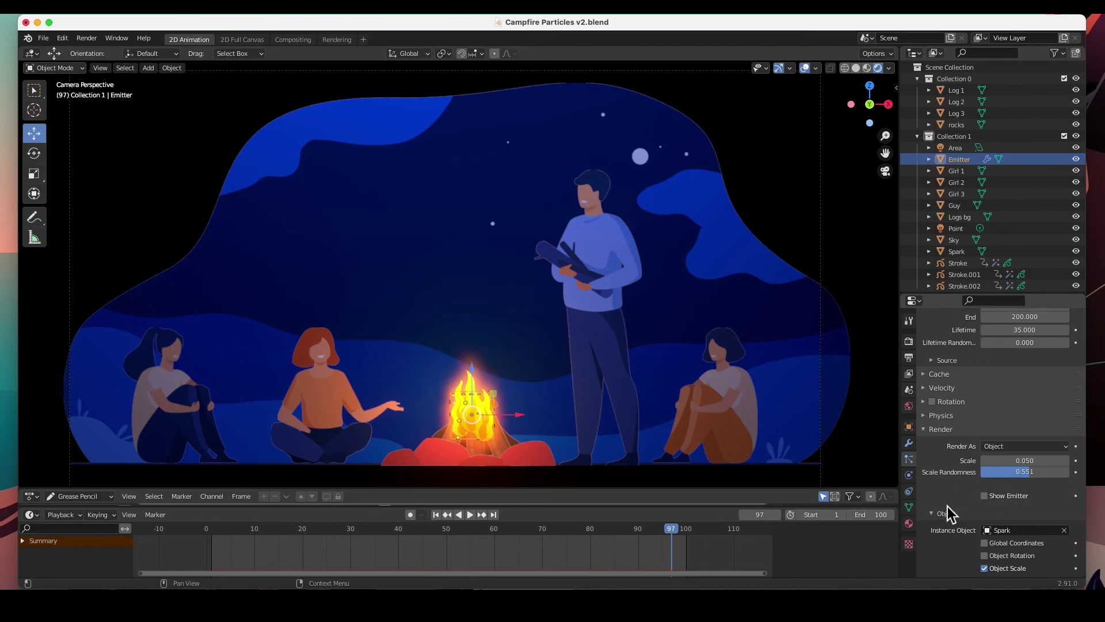
Replay the animation from frame 1, stop at frame 52 and render that frame as a still image to check the campfire
{"action": "left_click", "coordinate": [438, 517]}
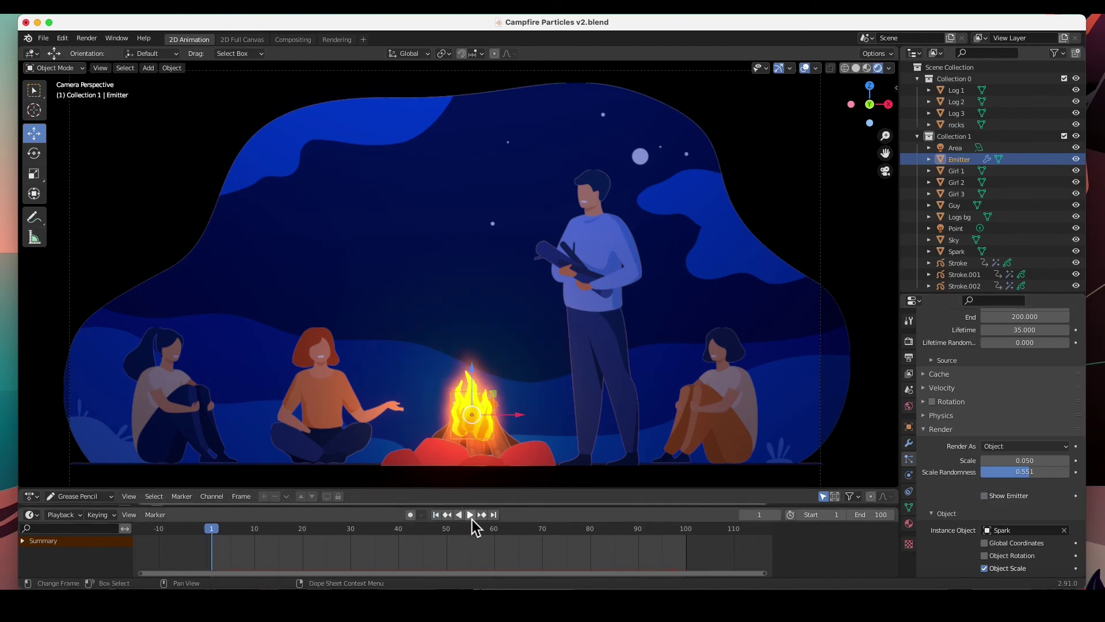
{"action": "left_click", "coordinate": [471, 516]}
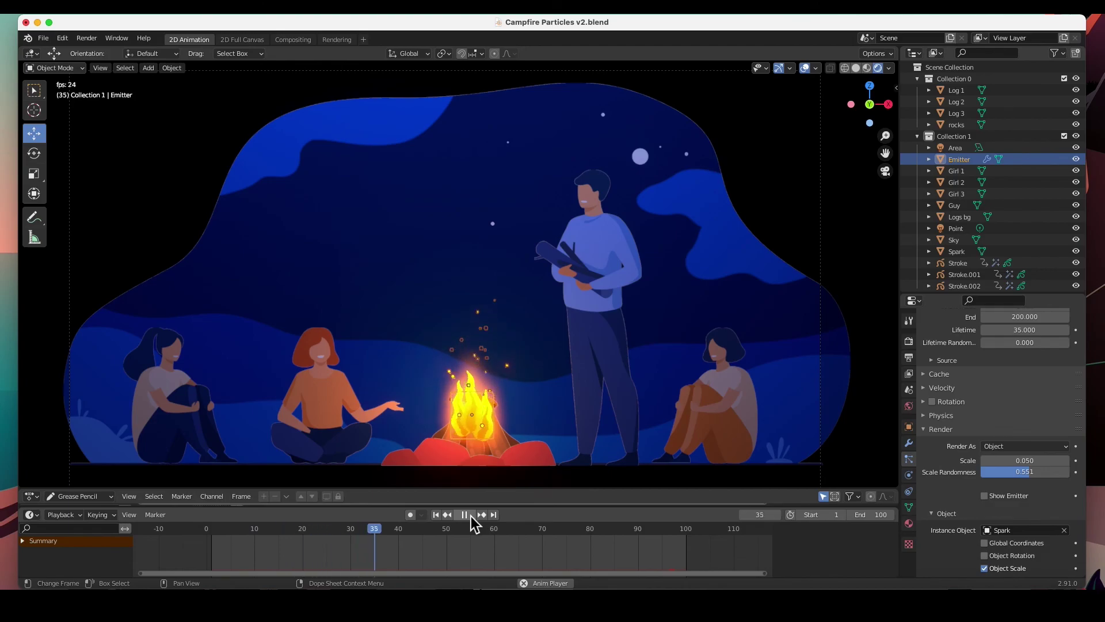
{"action": "left_click", "coordinate": [465, 514]}
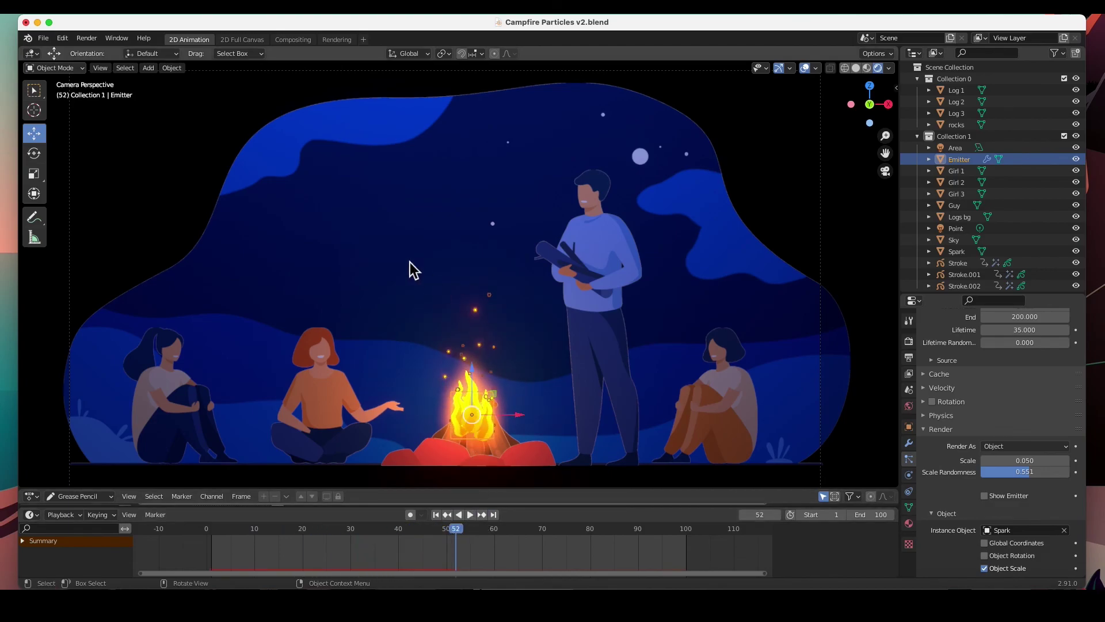
{"action": "left_click", "coordinate": [86, 39]}
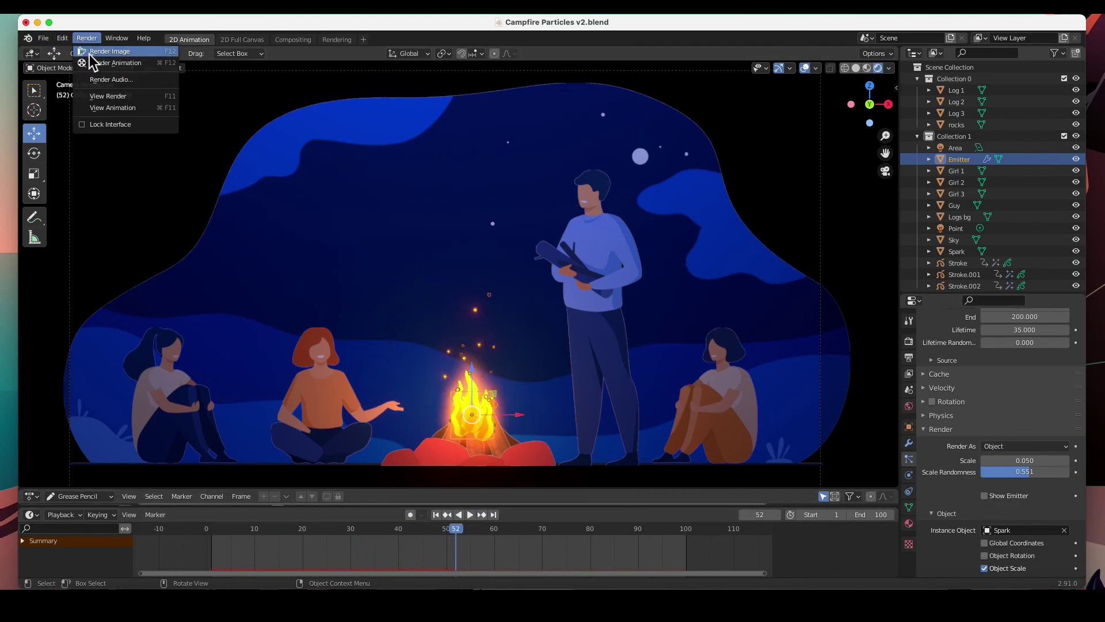
{"action": "left_click", "coordinate": [97, 52]}
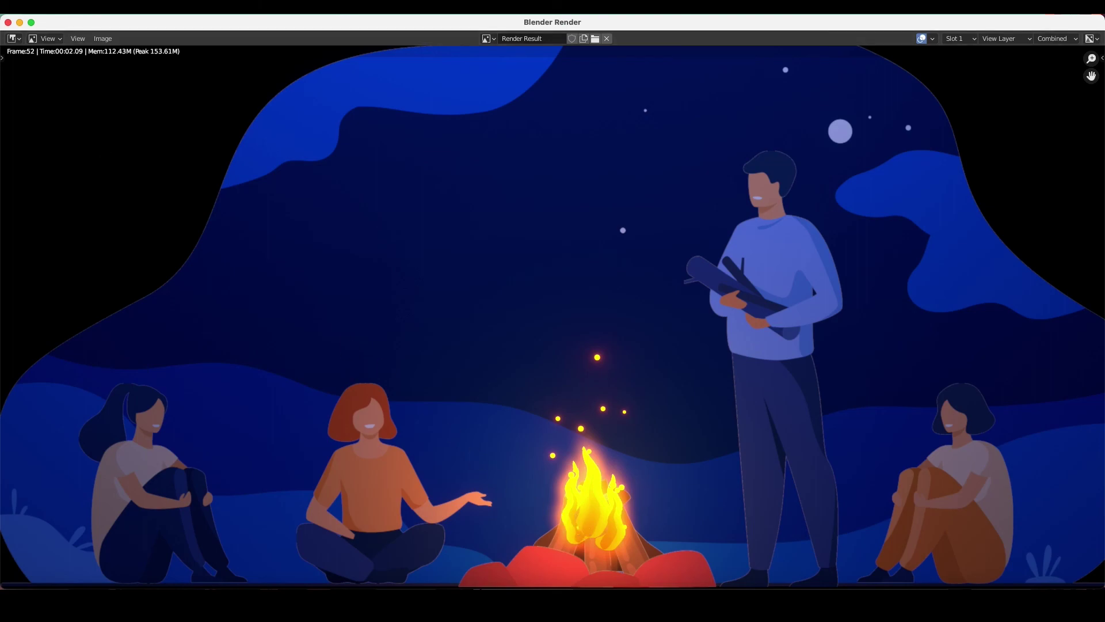
{"action": "left_click", "coordinate": [8, 23]}
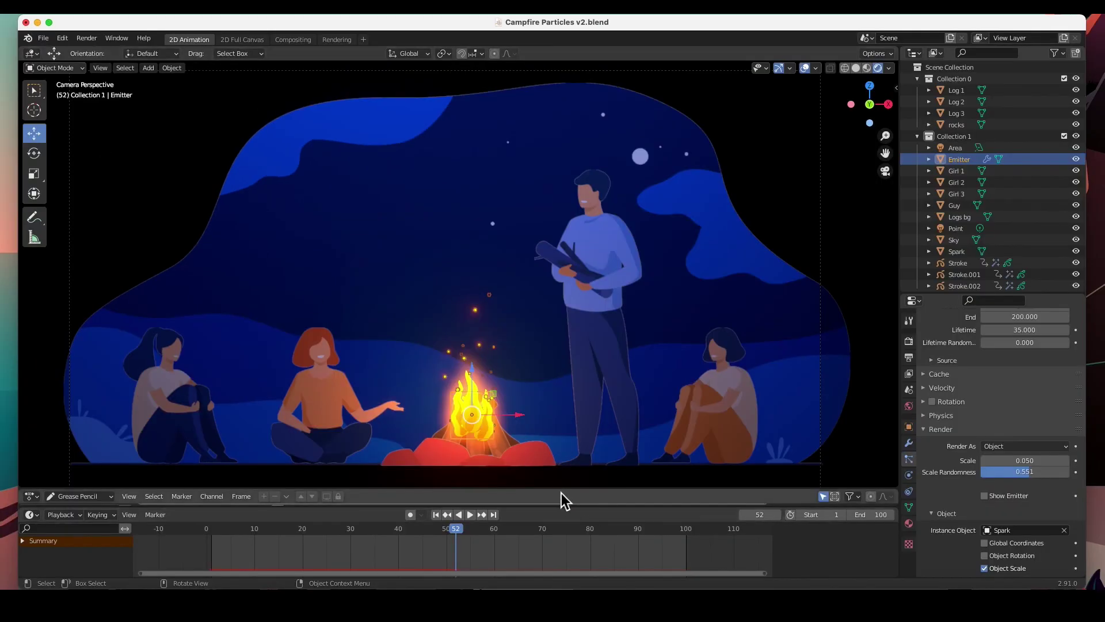
Play the animation again with the Emitter deselected to review the sparks without particle outlines
{"action": "left_click", "coordinate": [471, 515]}
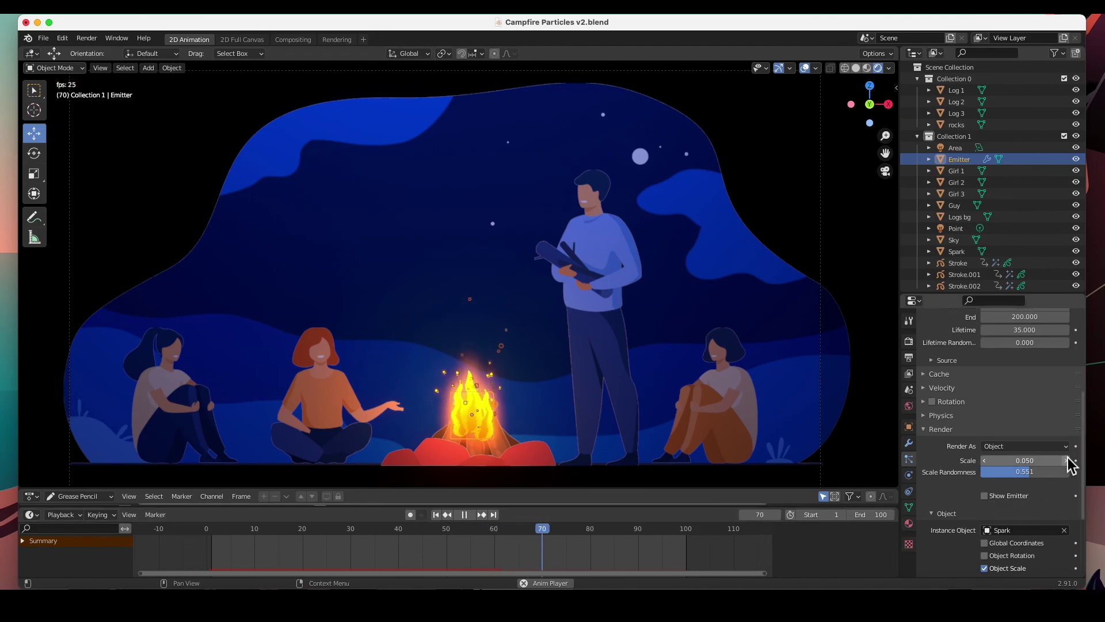
{"action": "left_click", "coordinate": [855, 443]}
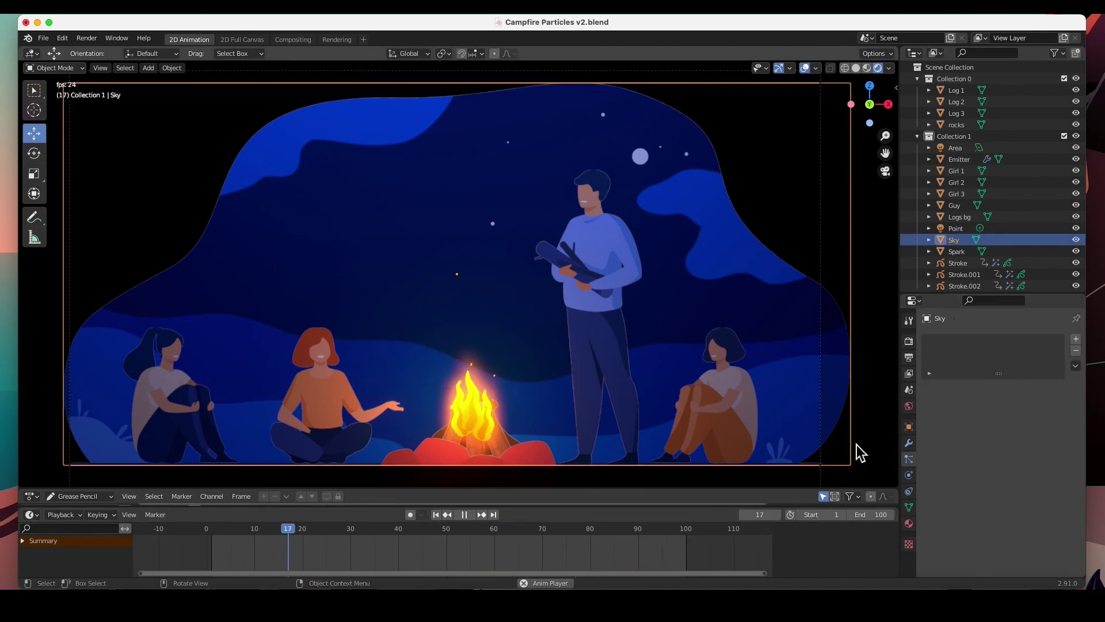